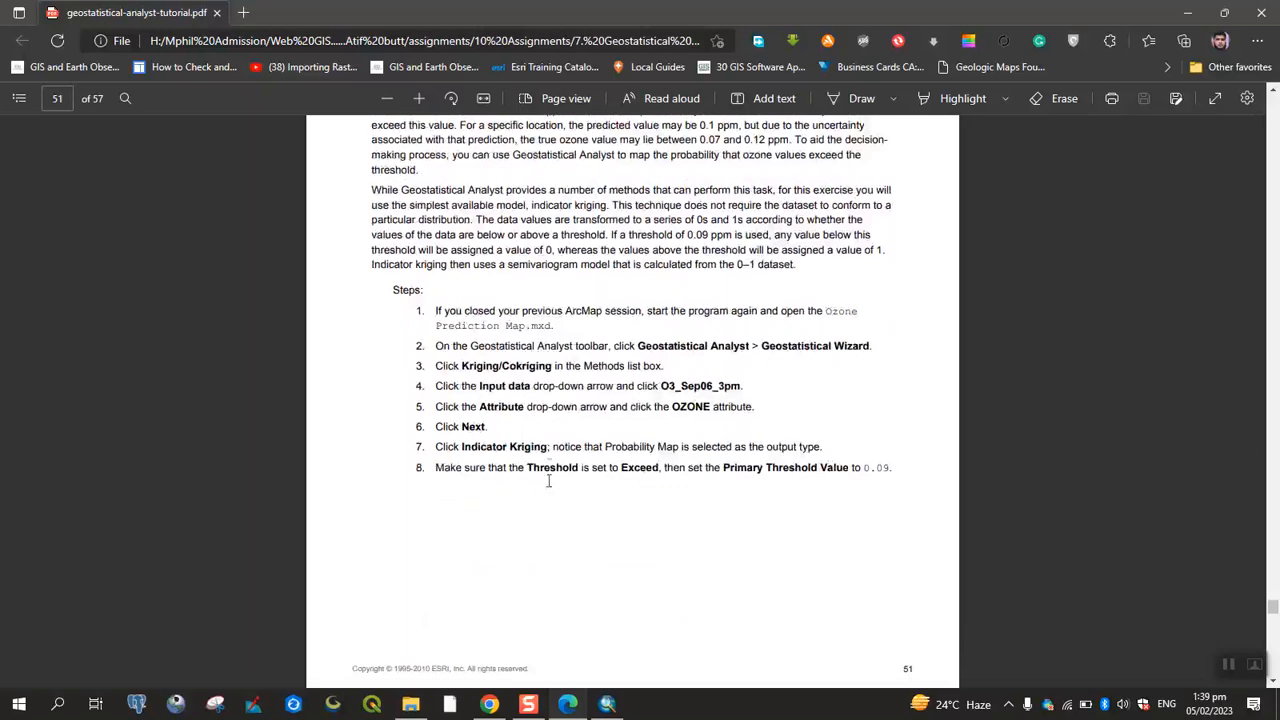
Step: Switch to ArcMap and start the Geostatistical Wizard with the Kriging / CoKriging method
click(604, 708)
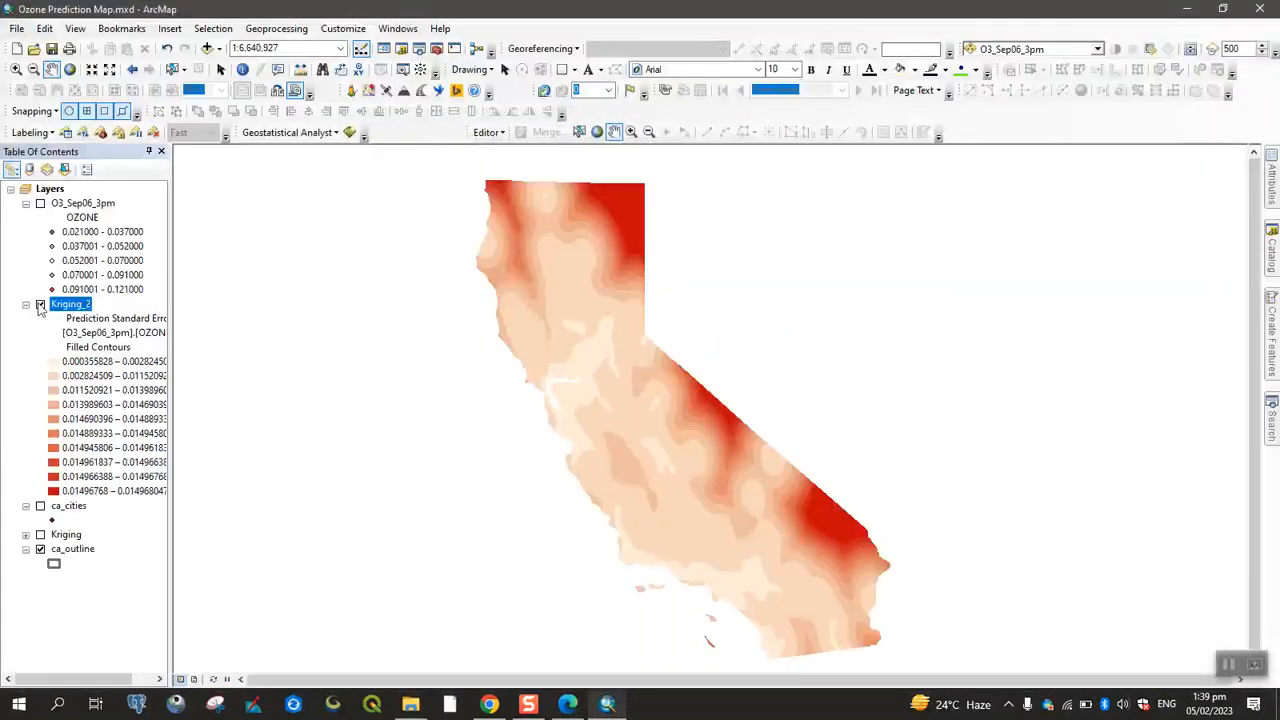
click(290, 132)
click(321, 167)
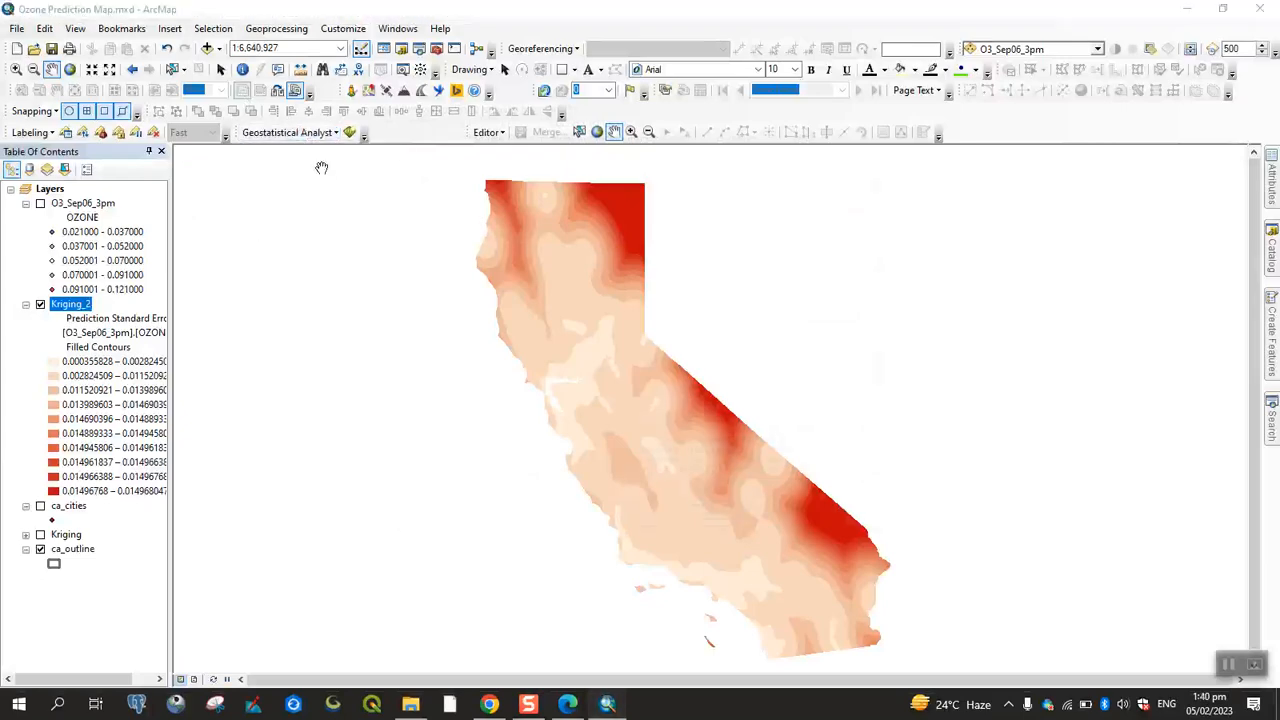
click(464, 278)
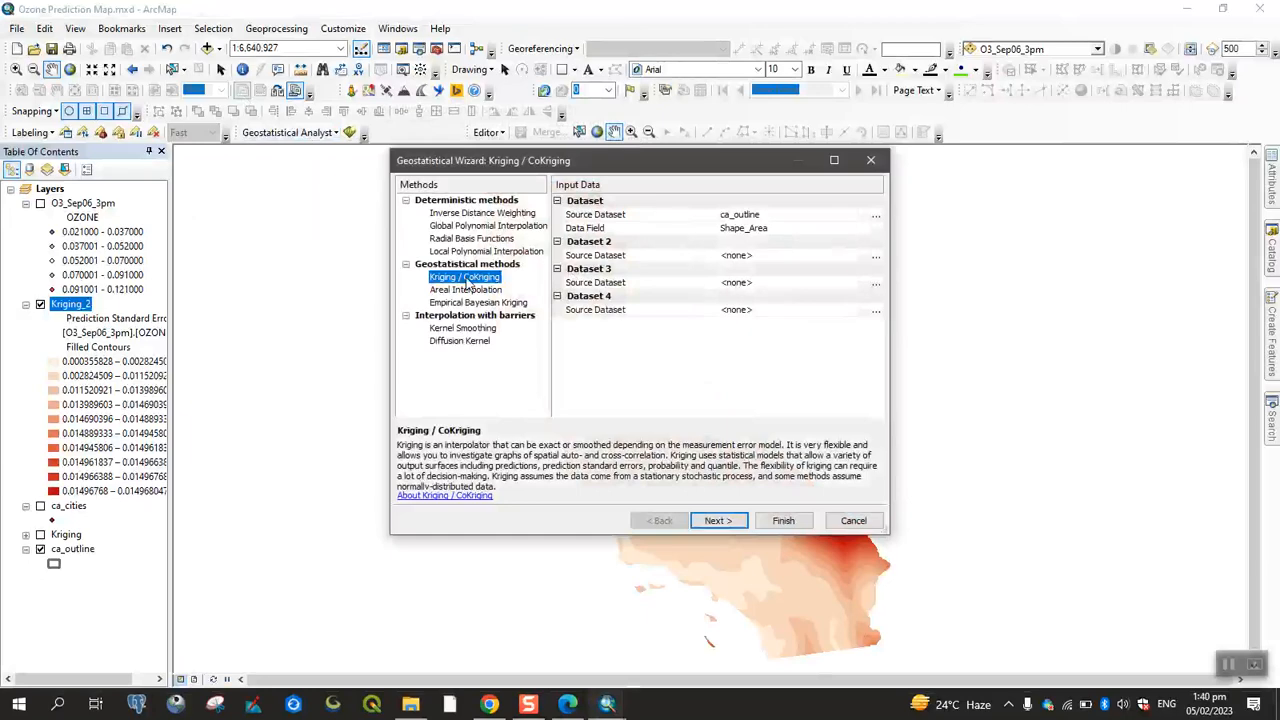
click(467, 289)
click(466, 278)
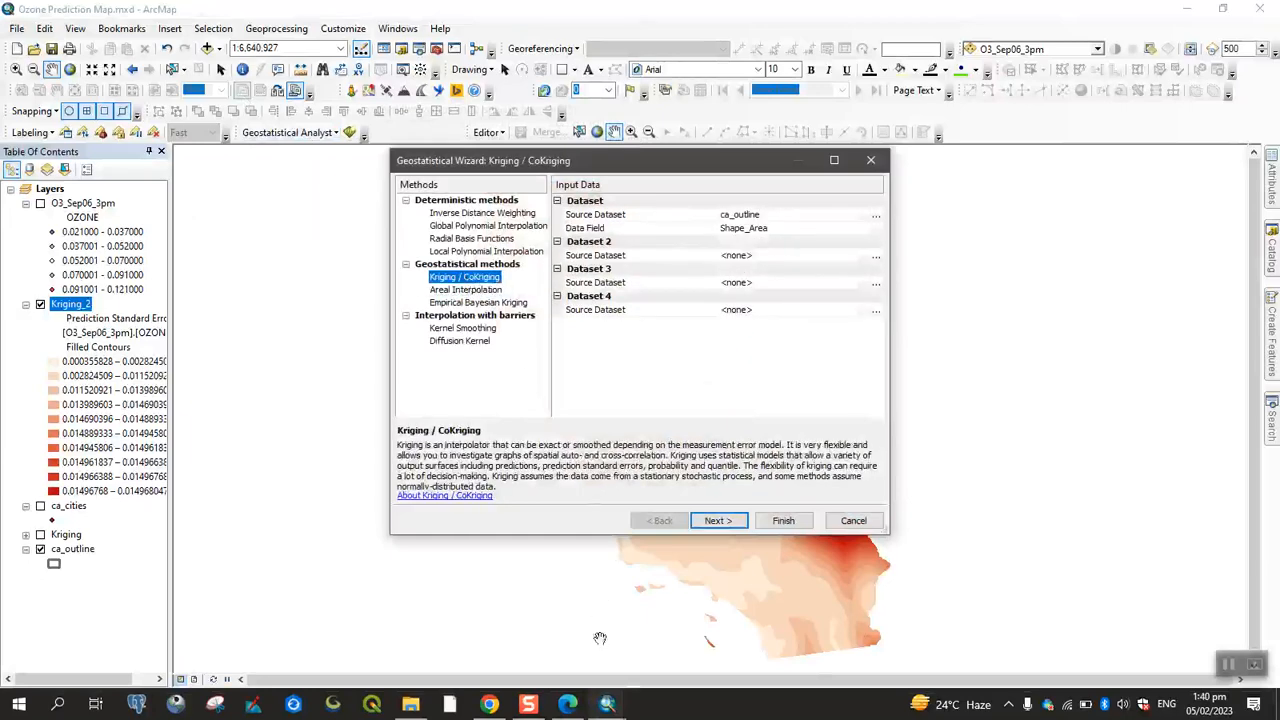
Step: Set the source dataset to O3_Sep06_3pm with OZONE as the data field, and advance to the kriging type page
click(567, 703)
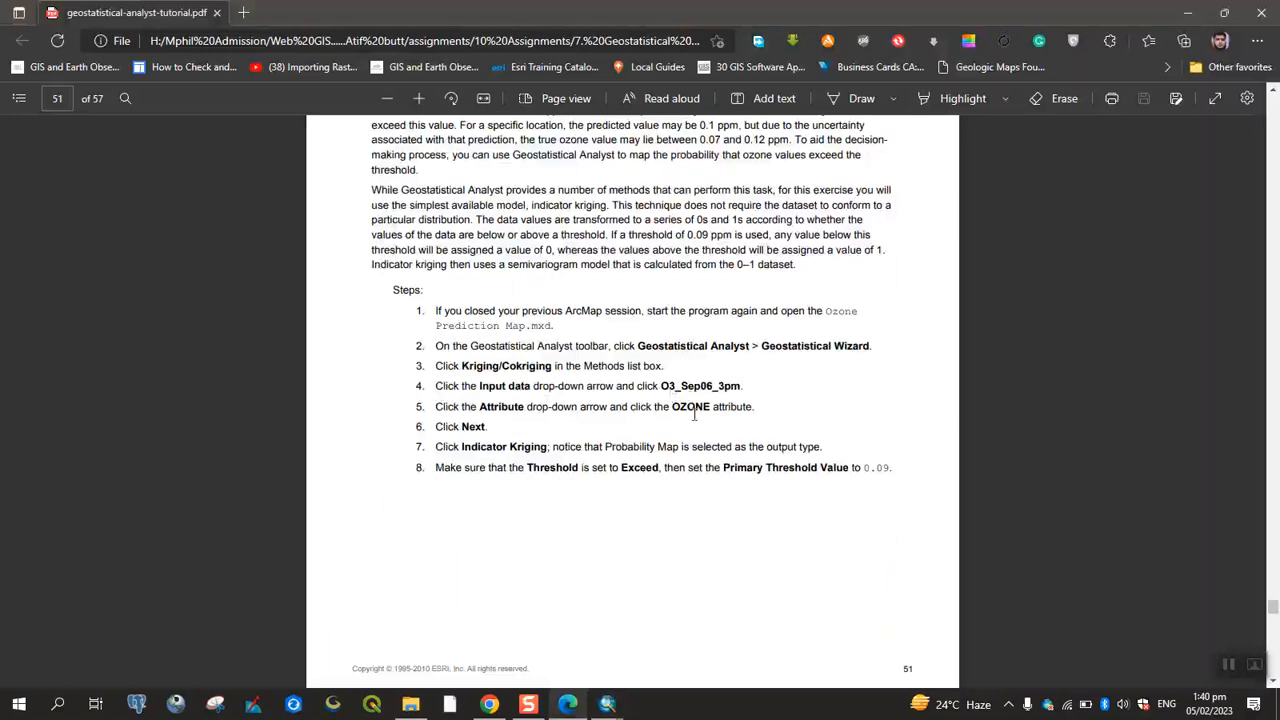
click(607, 703)
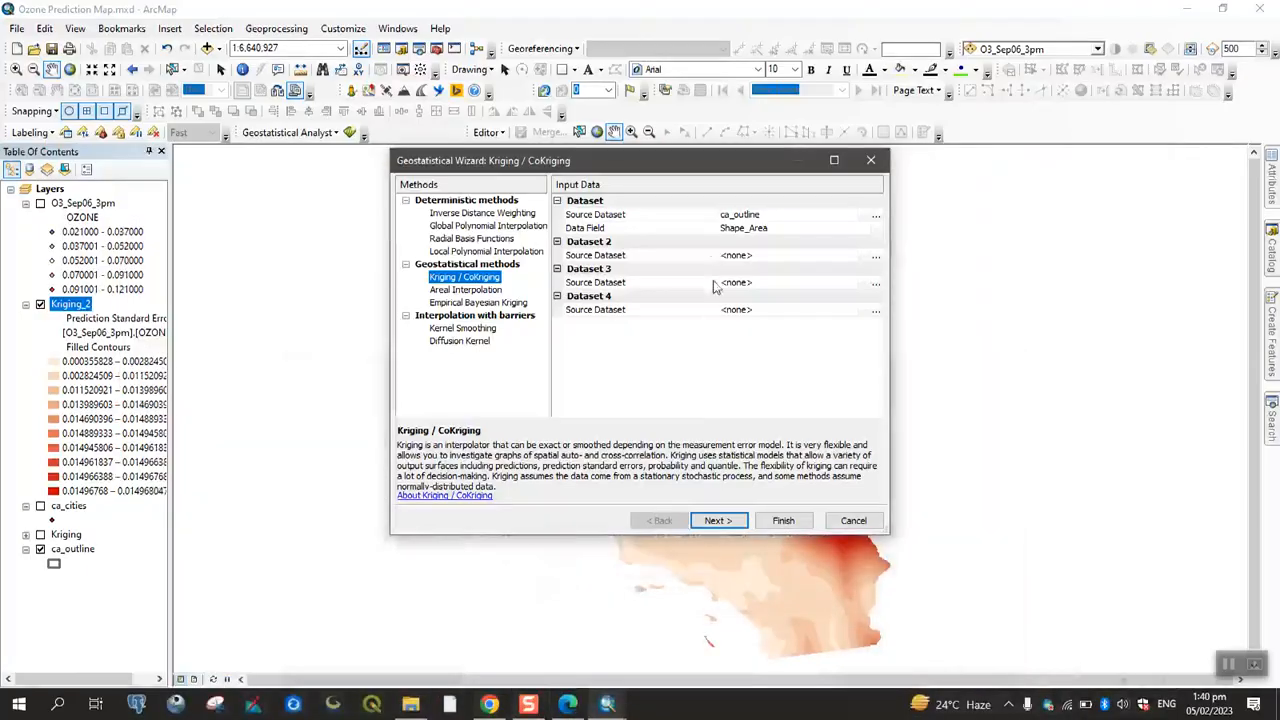
click(785, 215)
click(775, 227)
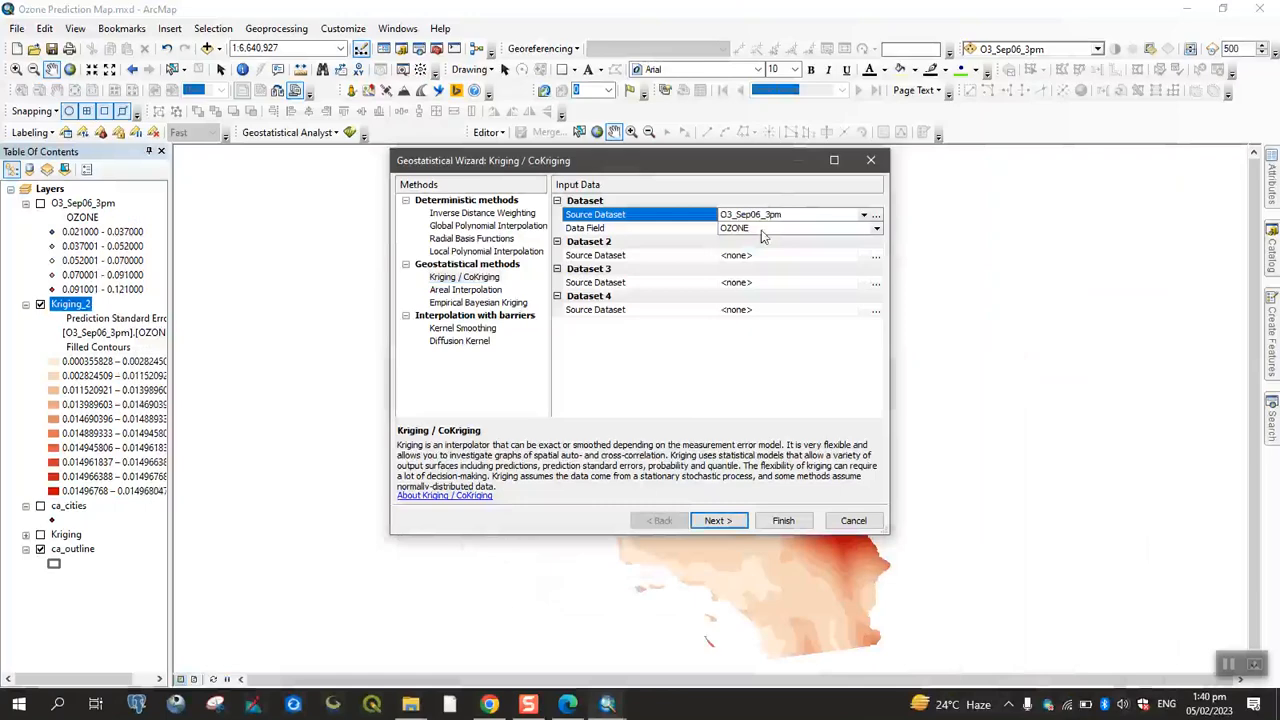
click(567, 705)
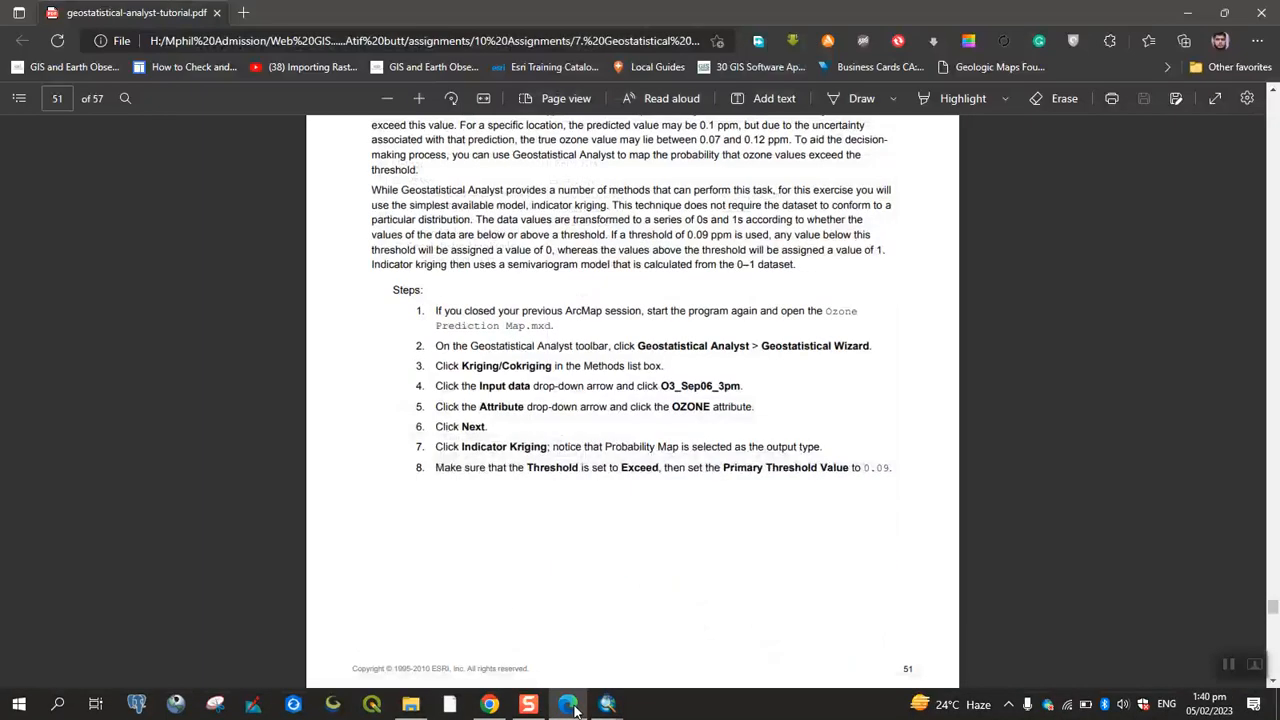
click(607, 703)
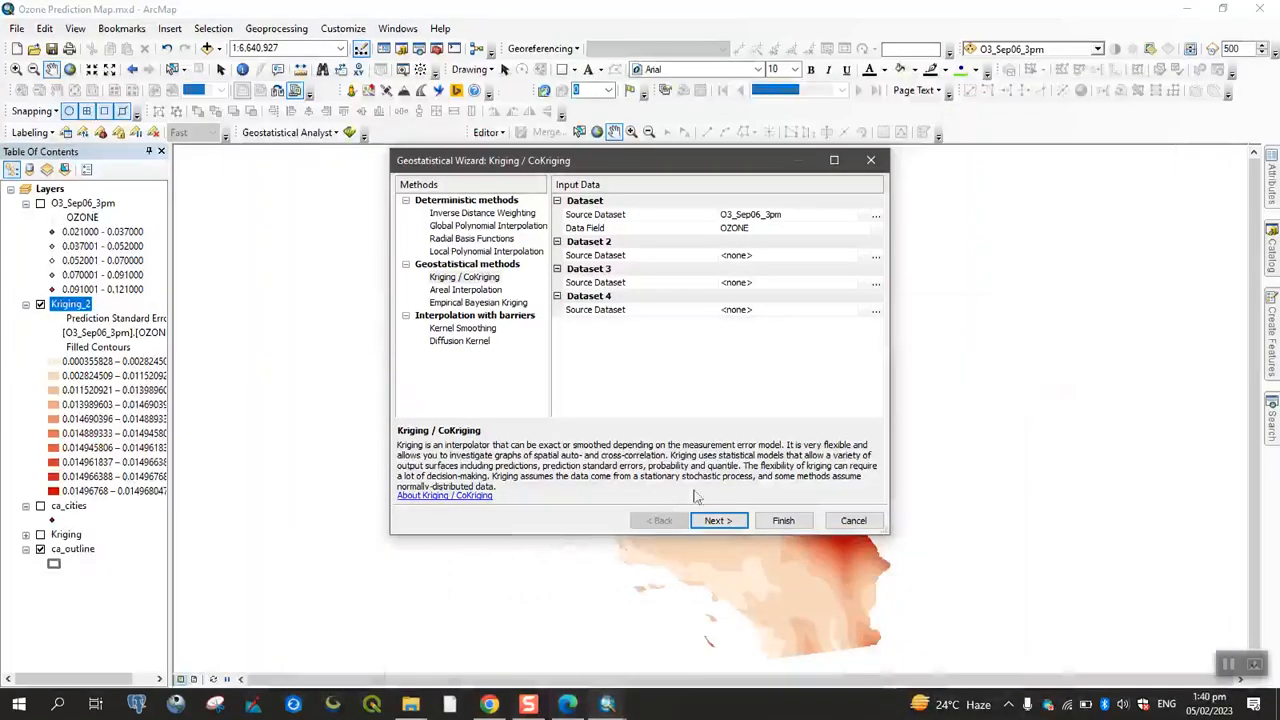
click(718, 520)
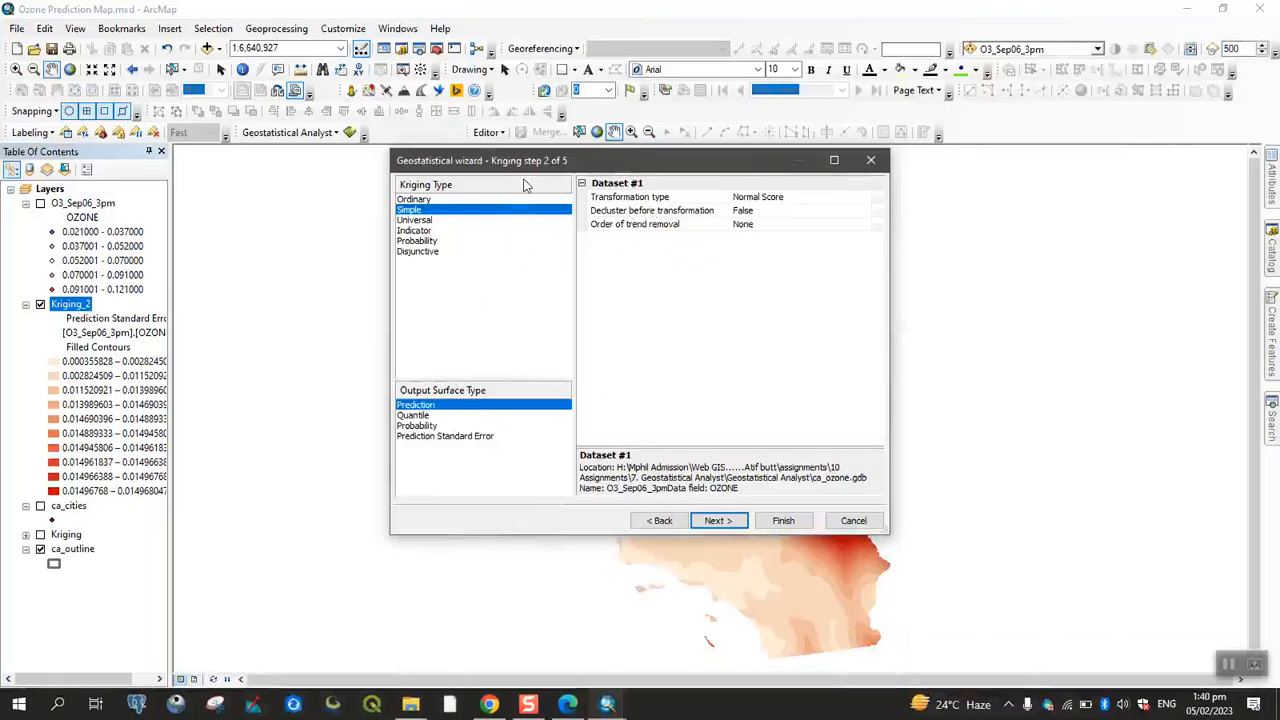
Step: Choose Indicator kriging with Probability as the output surface type, checking the choice against the tutorial PDF
click(418, 232)
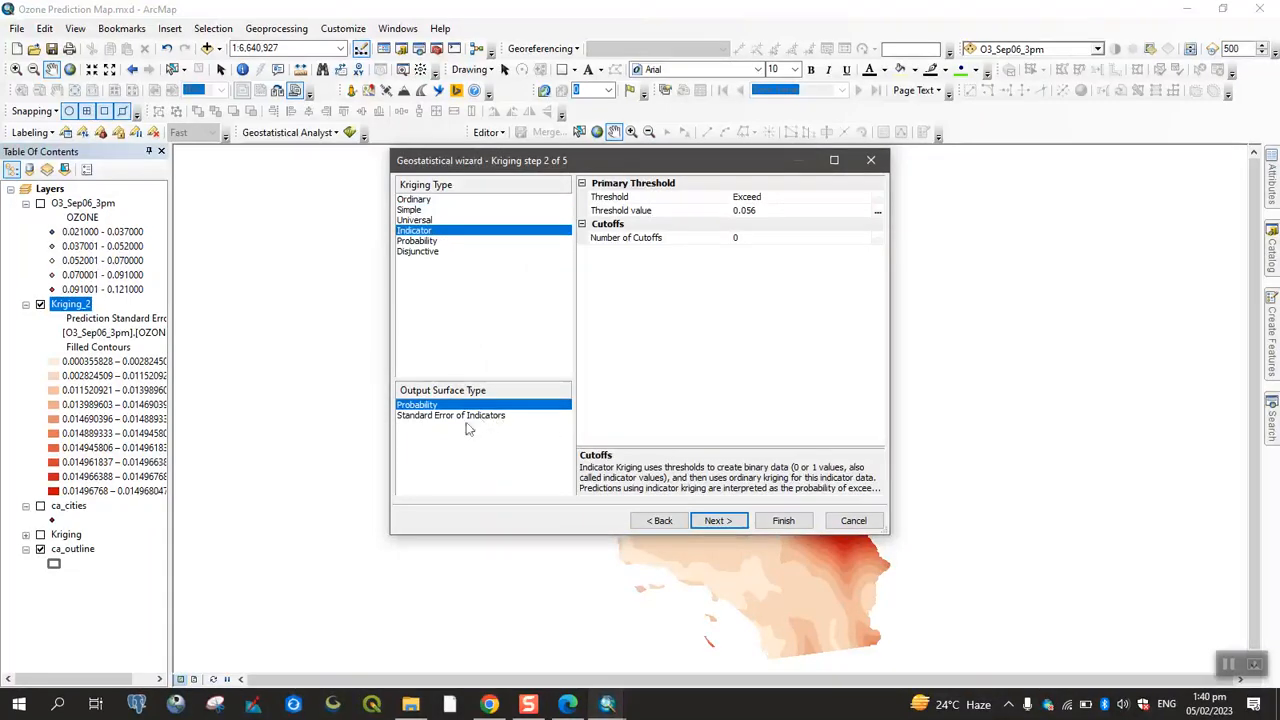
click(568, 704)
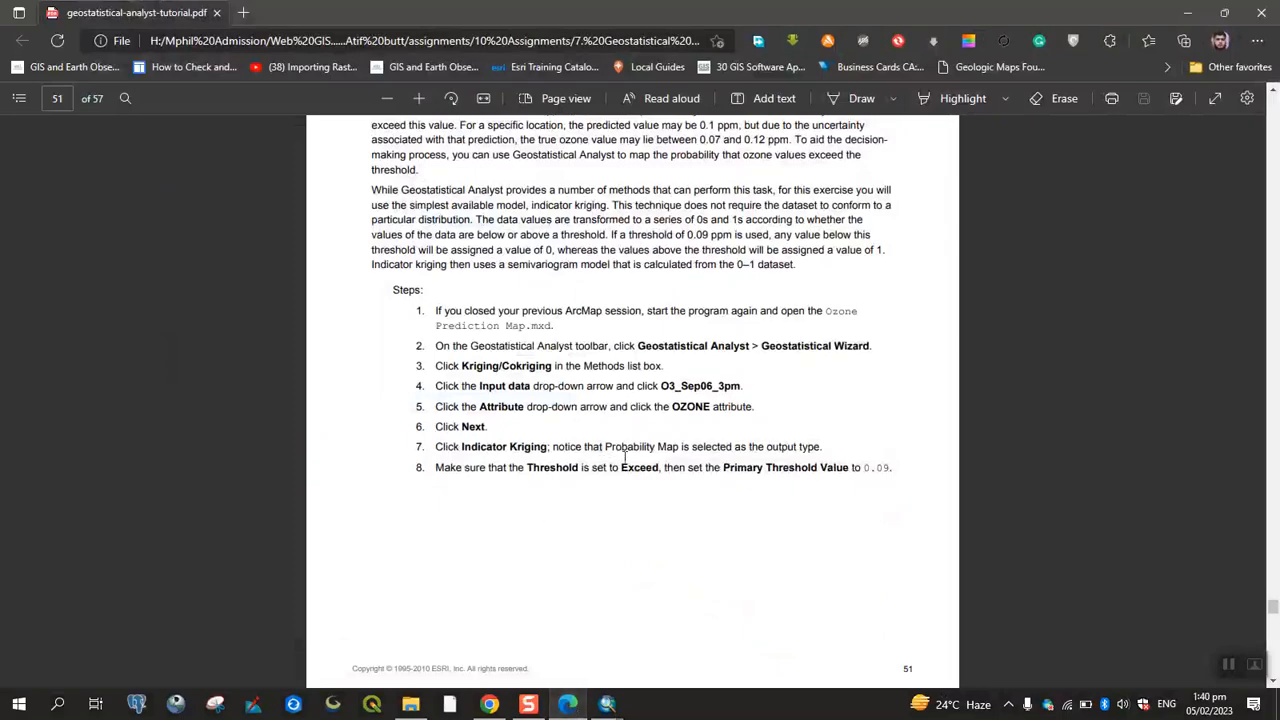
click(607, 704)
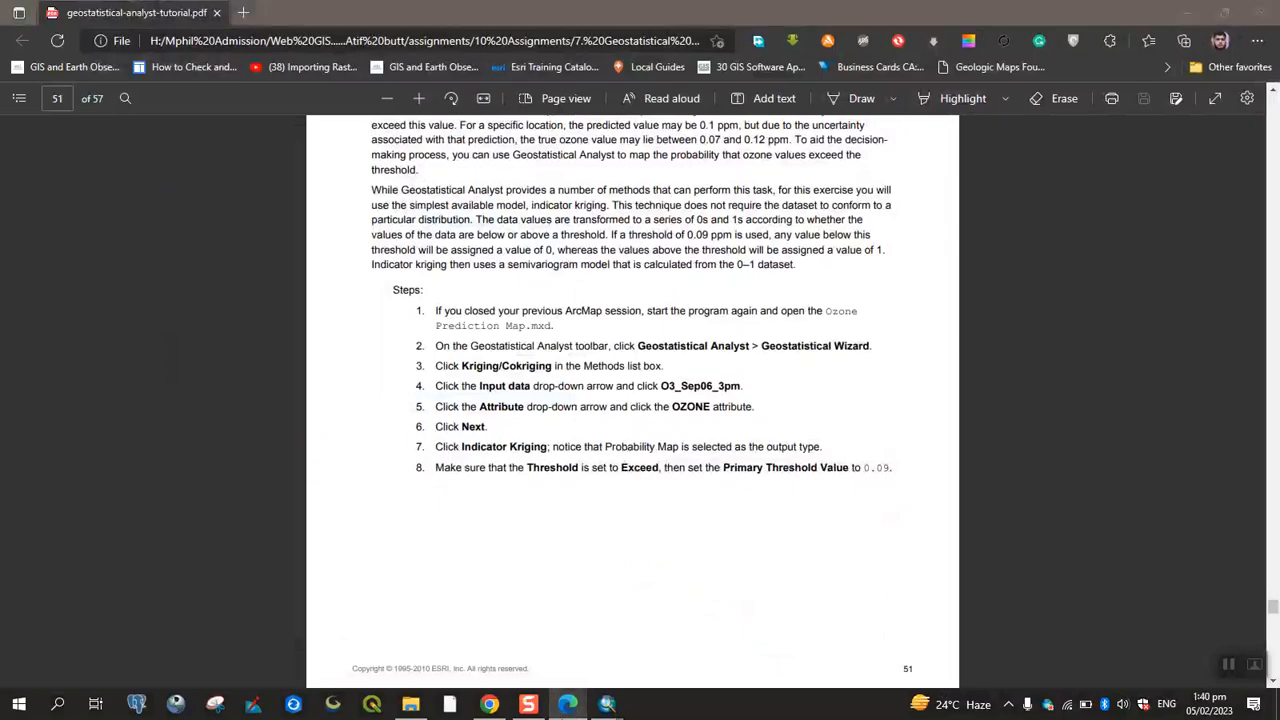
click(432, 416)
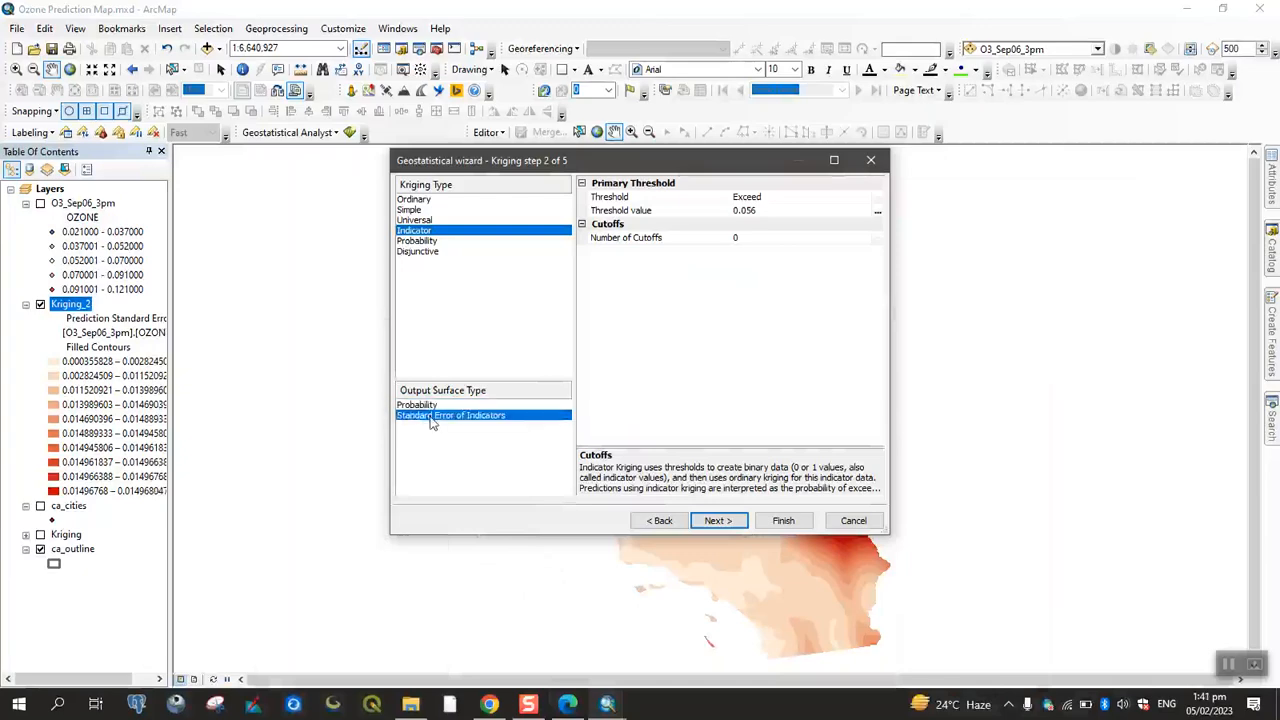
click(428, 406)
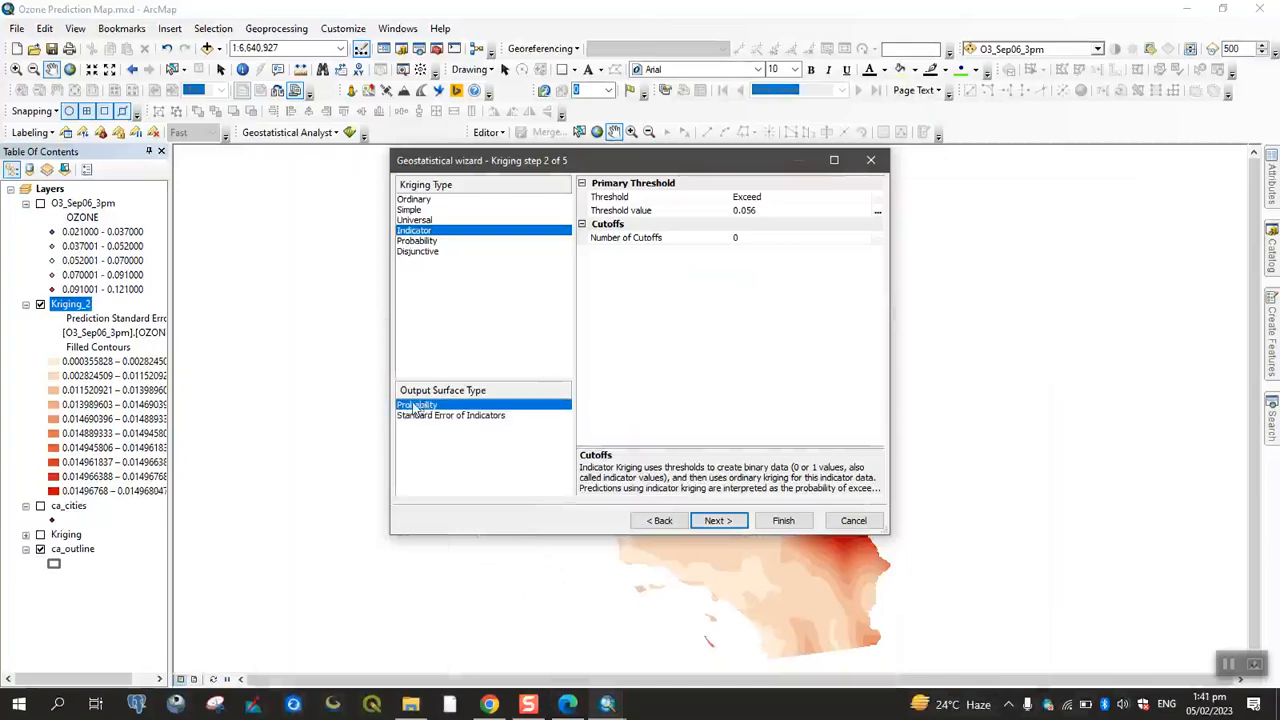
Step: Check the threshold instruction in the tutorial PDF and set the primary threshold value to 0.09
click(567, 705)
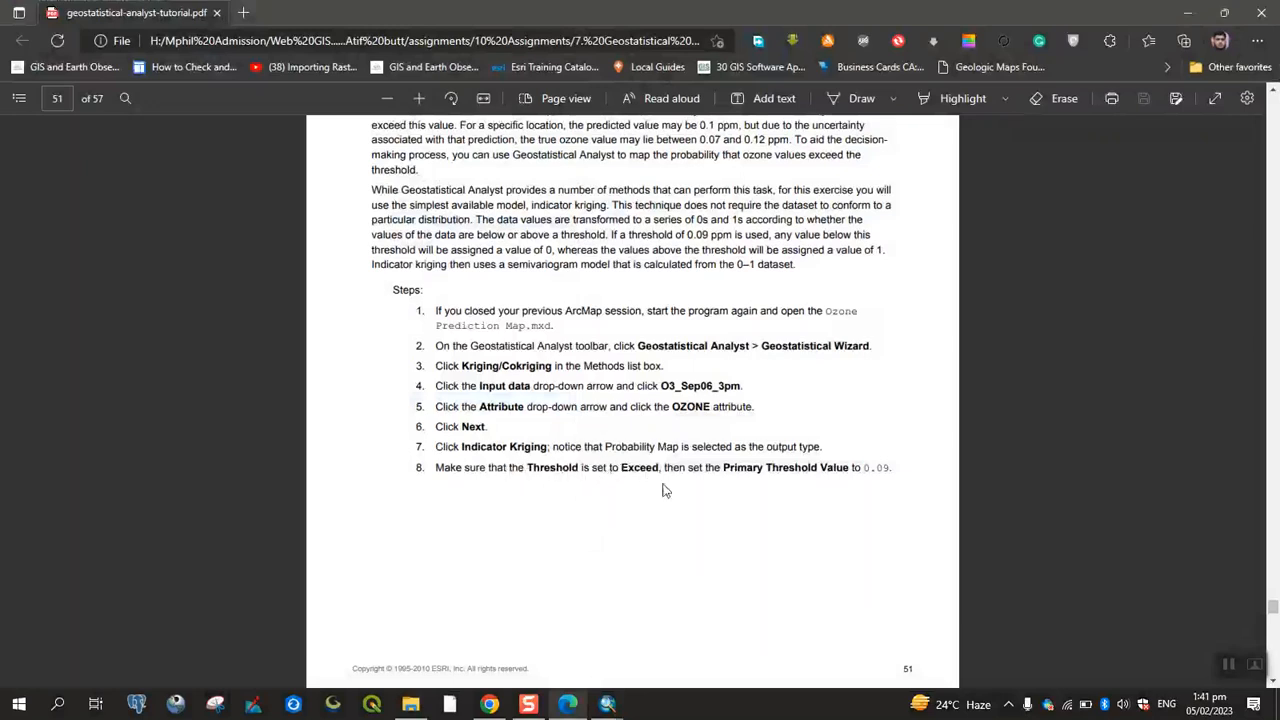
click(567, 705)
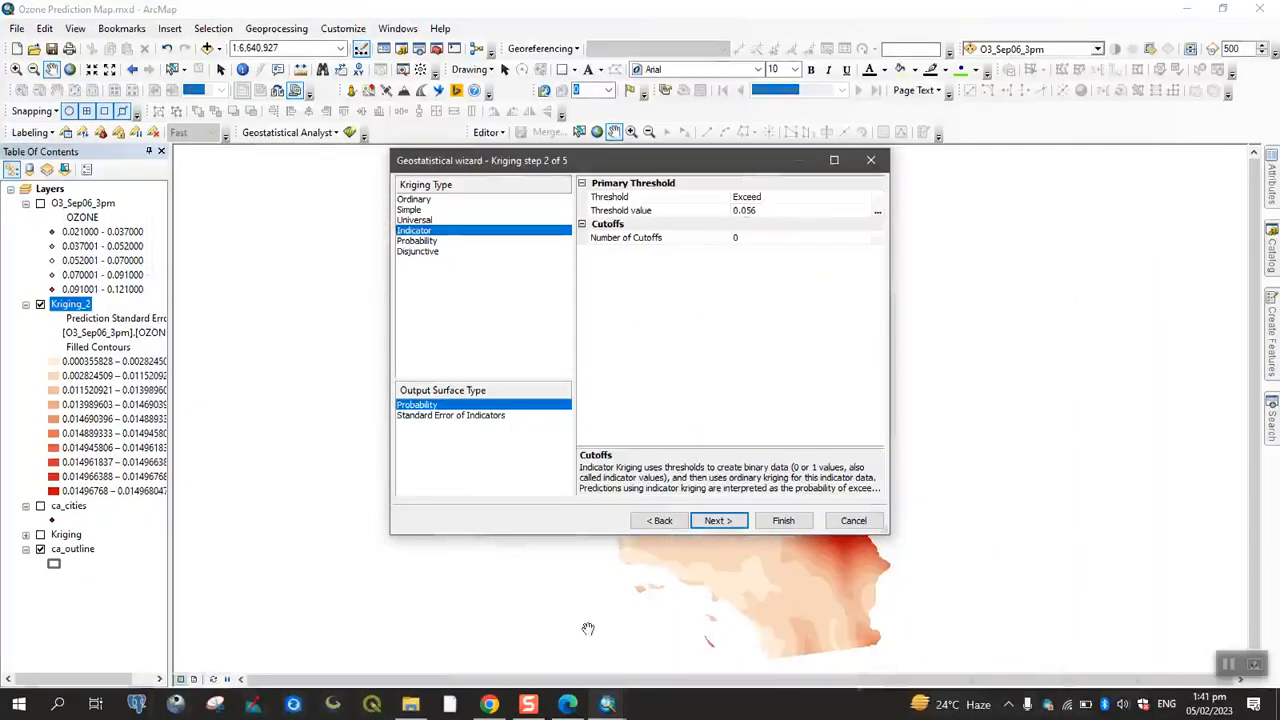
click(567, 705)
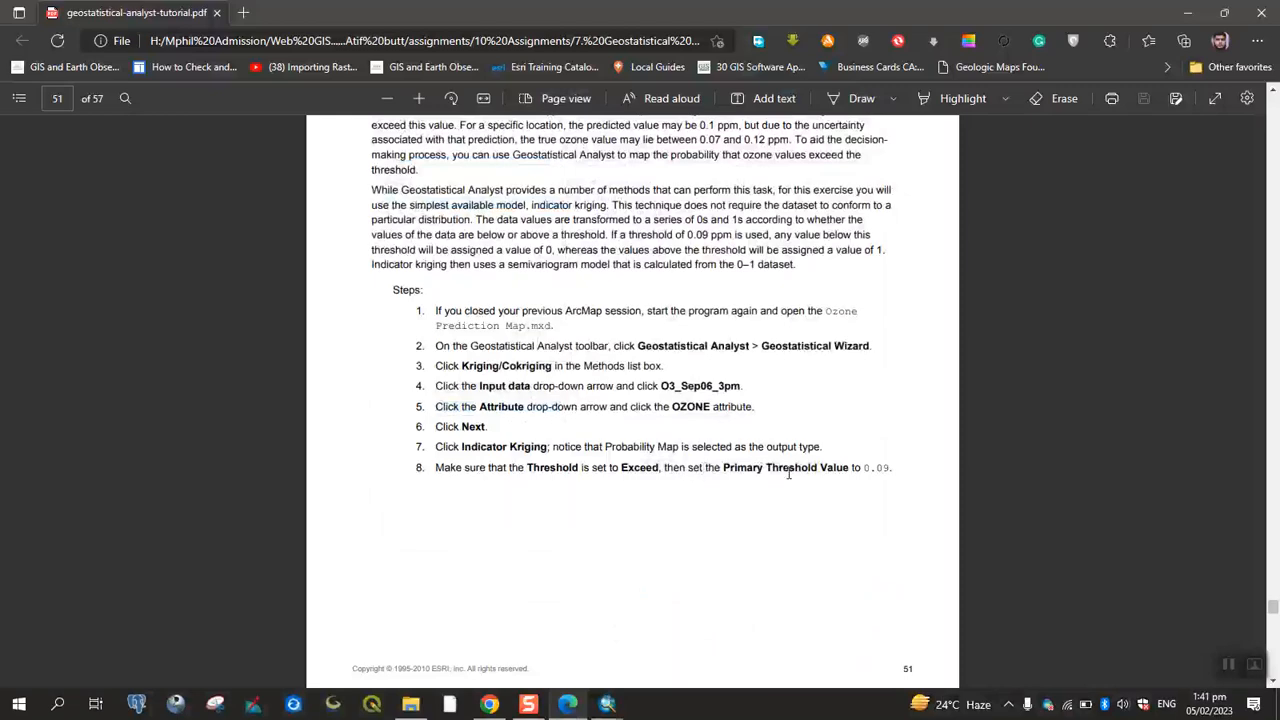
click(567, 705)
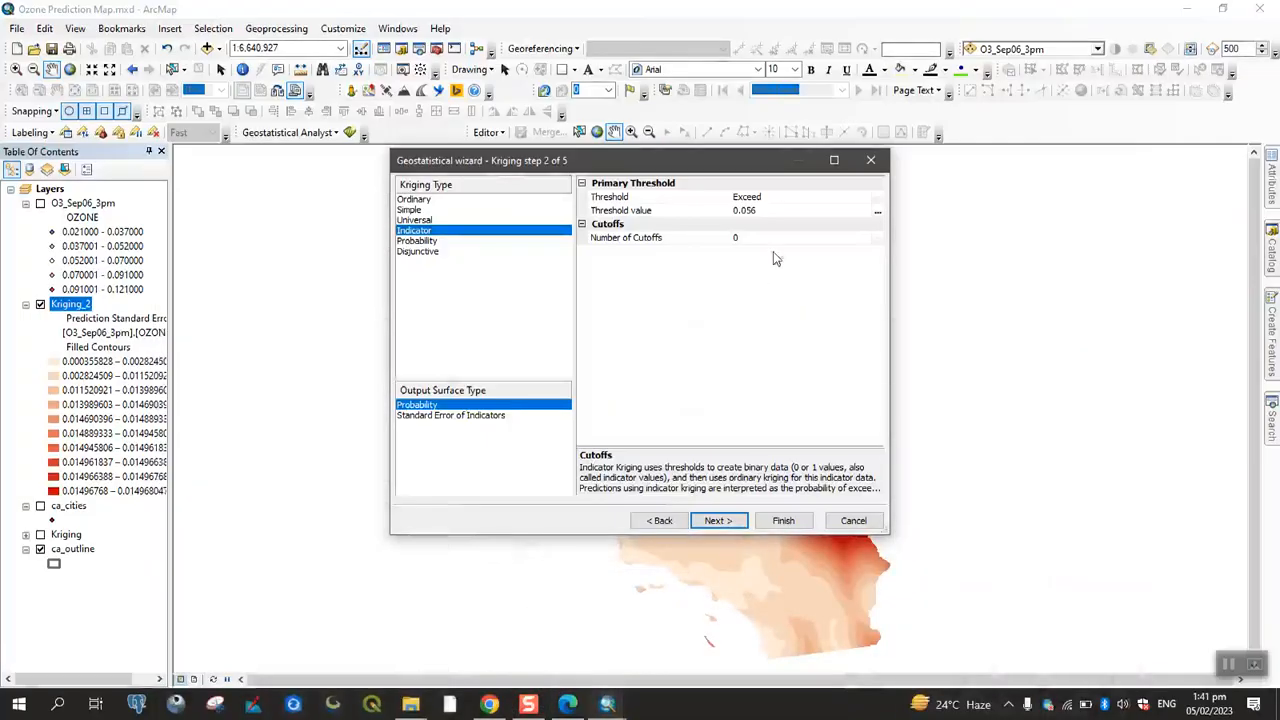
click(795, 209)
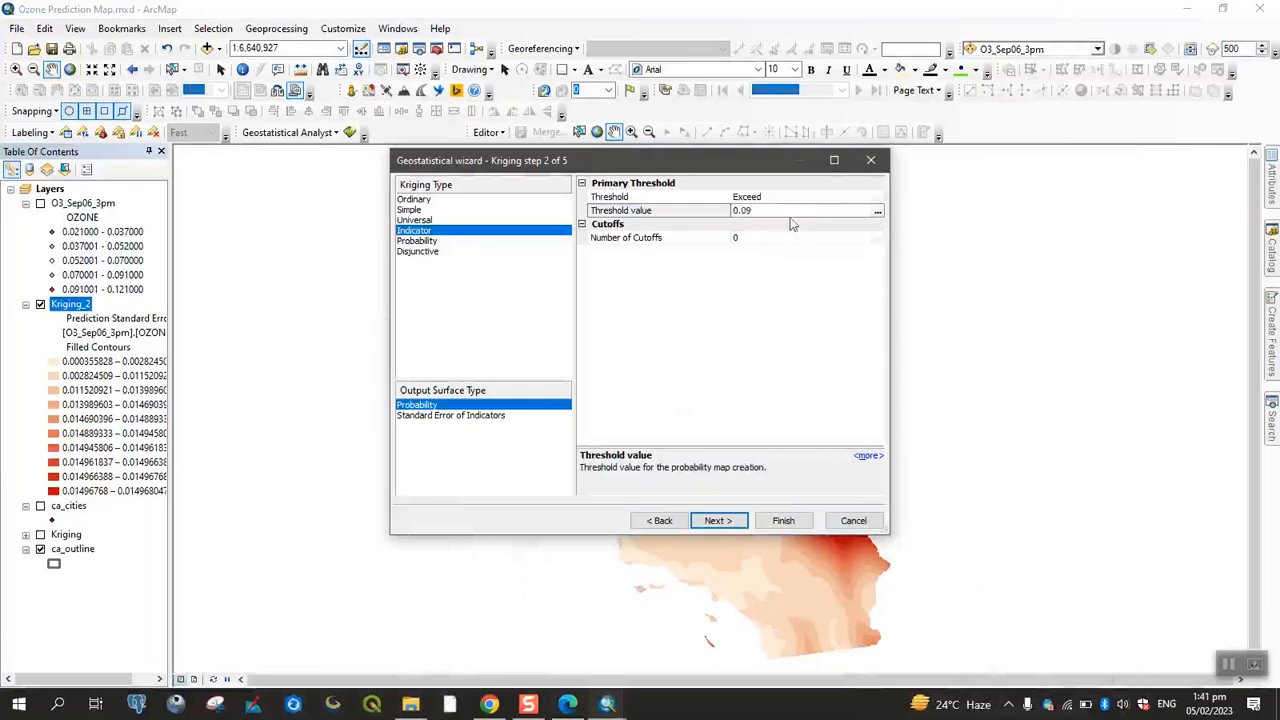
Step: Check the tutorial's next instruction, advance to the Semivariogram/Covariance Modeling page and enlarge the wizard window
click(567, 705)
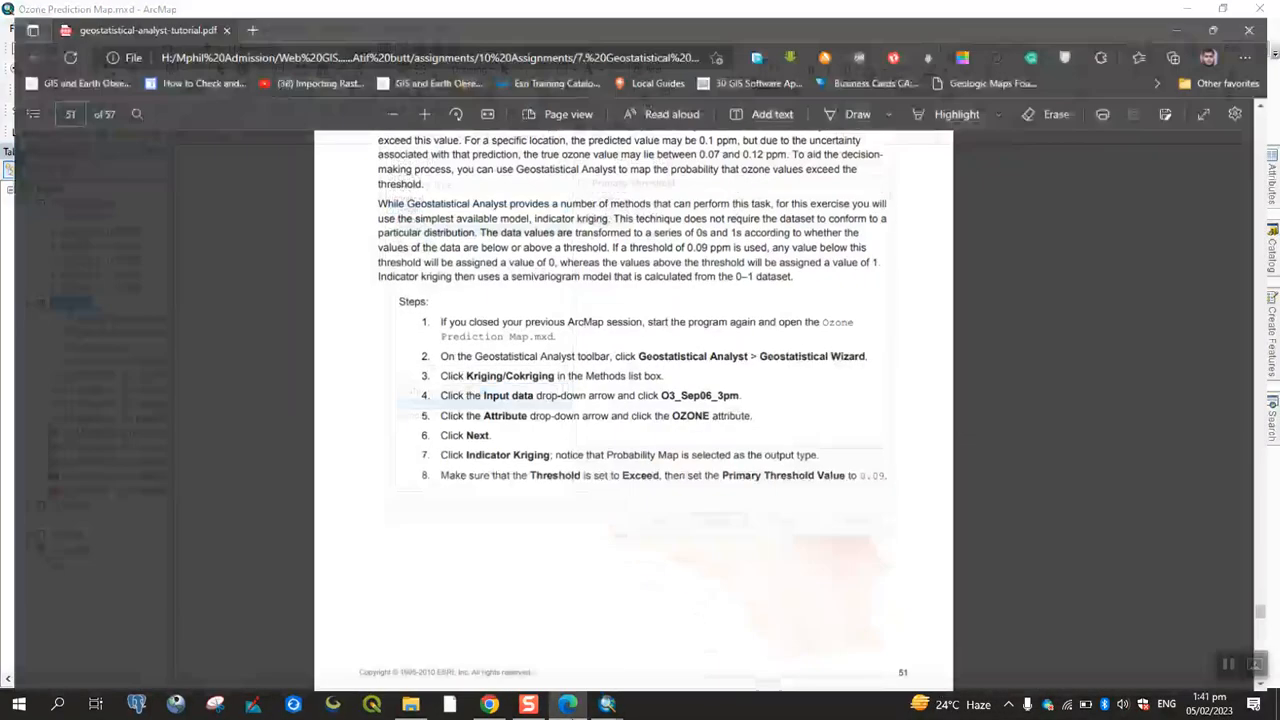
scroll(630, 518, down, 5)
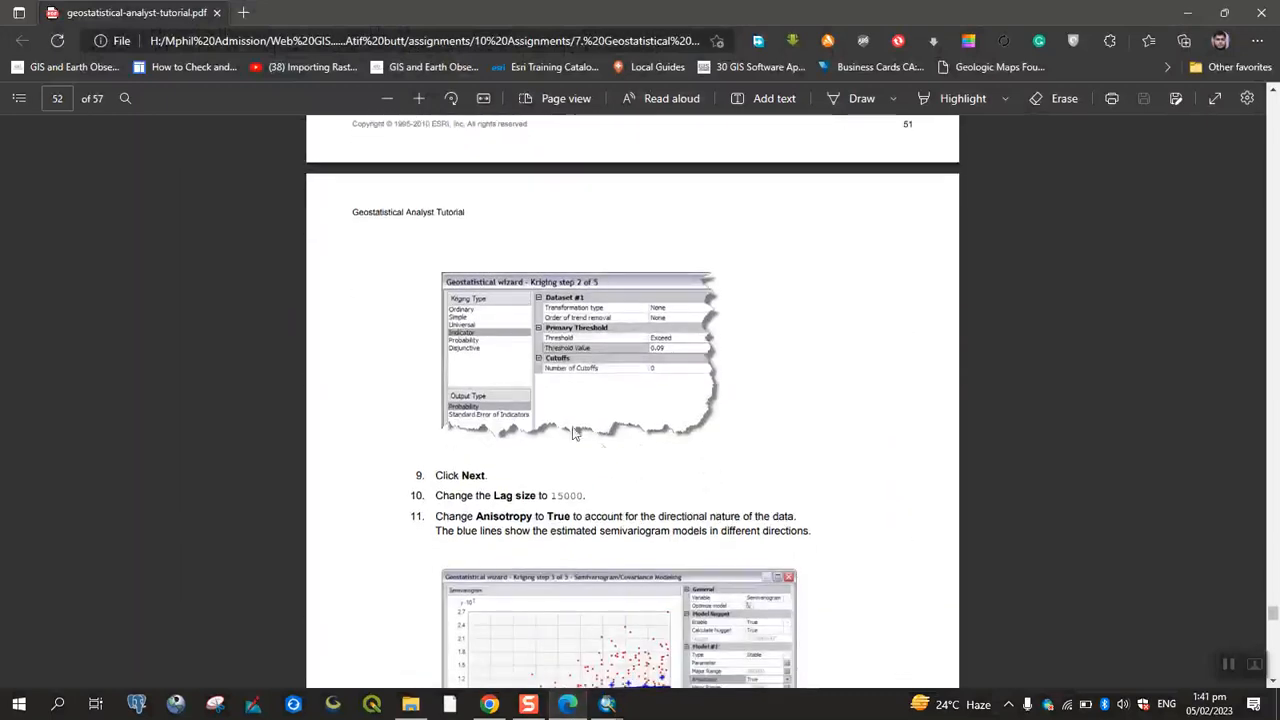
click(567, 705)
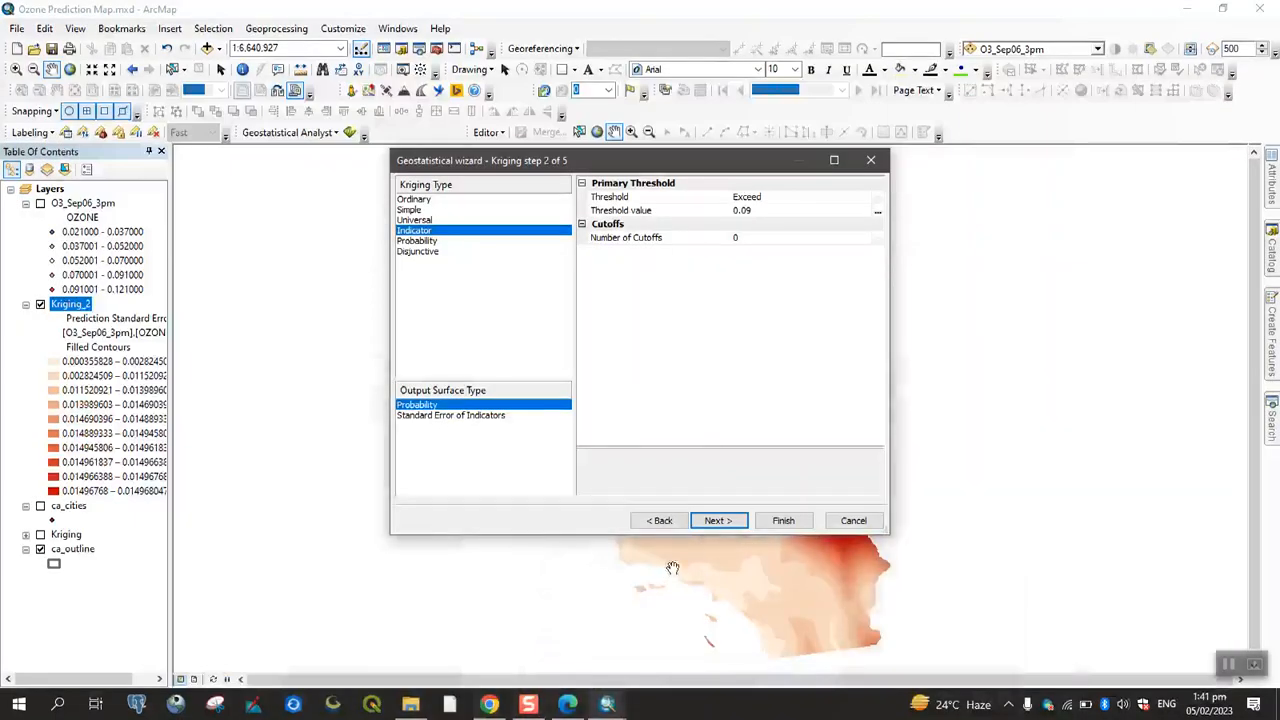
click(717, 524)
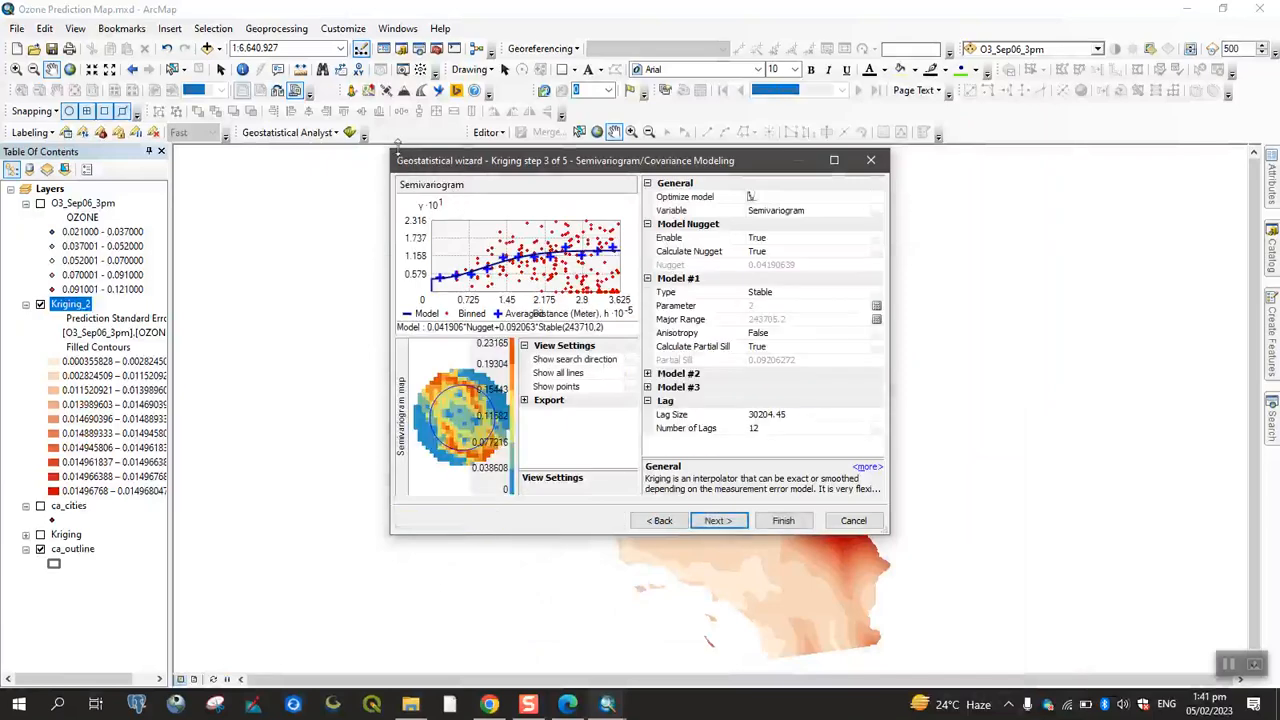
drag(394, 151, 157, 57)
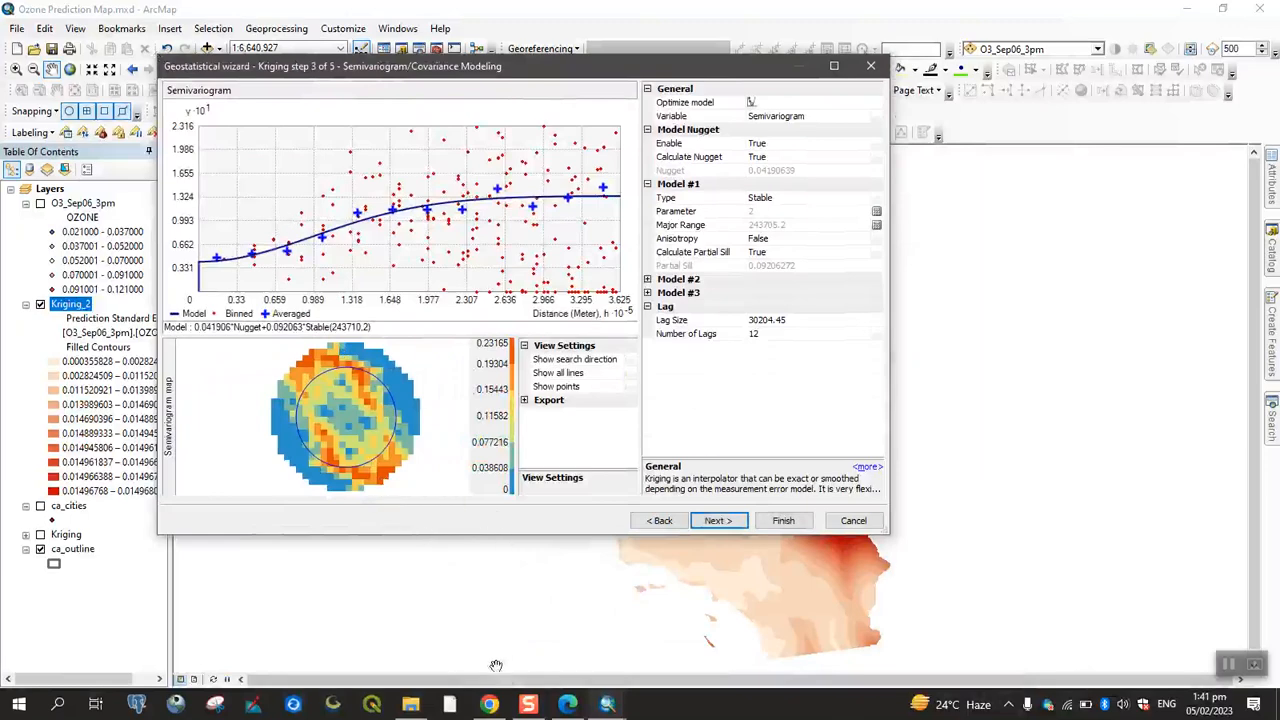
Step: Look up the lag size in the tutorial PDF and set the semivariogram's lag size to 15000
click(567, 705)
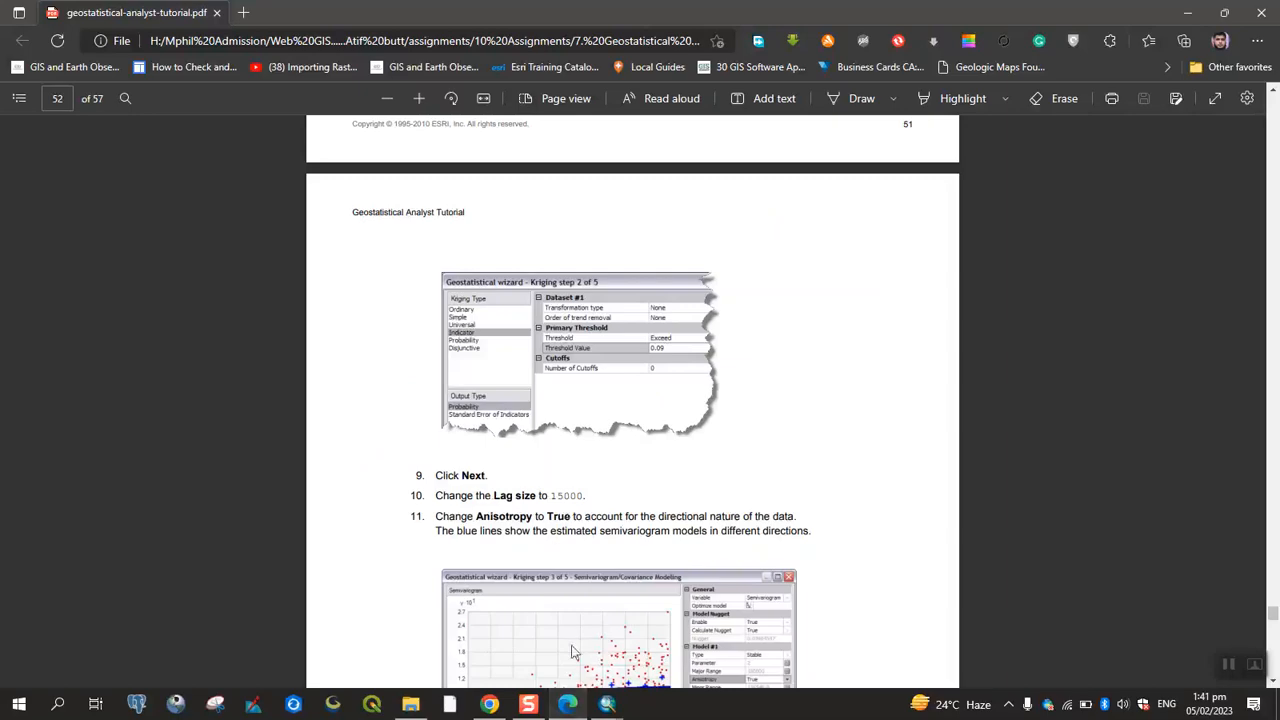
click(606, 705)
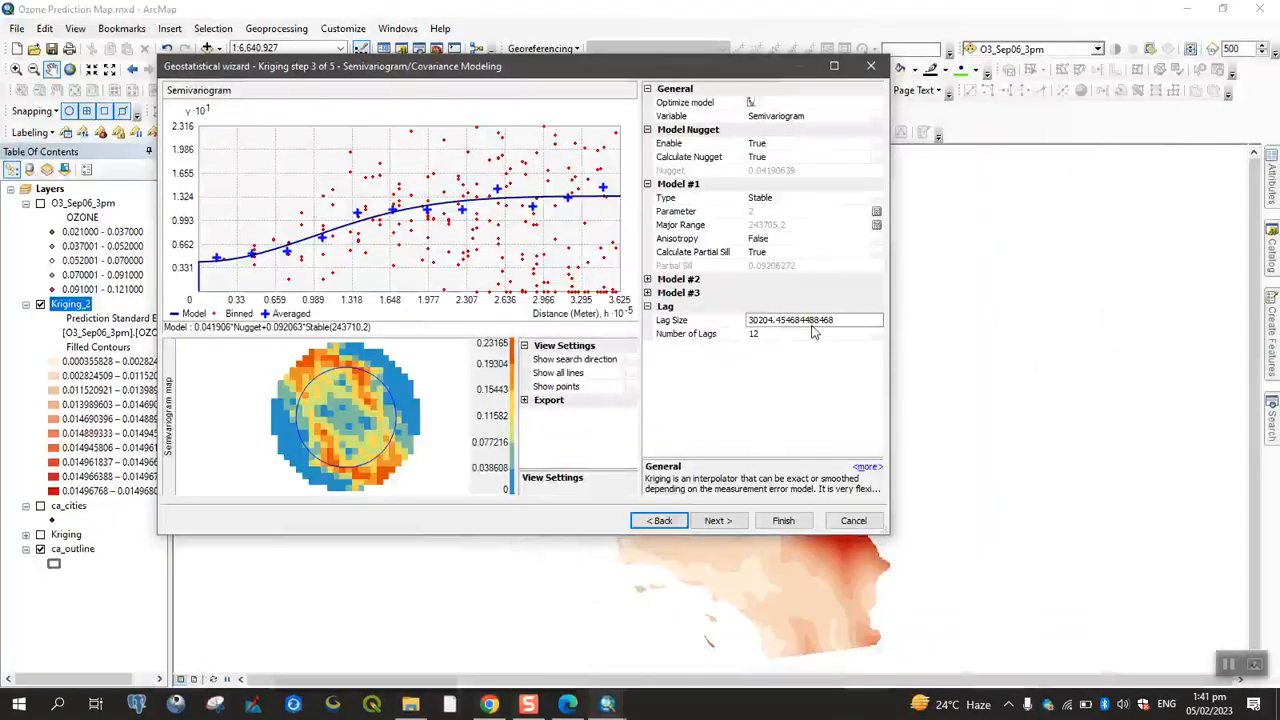
click(849, 319)
key(BackSpace)
key(BackSpace)
key(BackSpace)
key(BackSpace)
key(BackSpace)
key(BackSpace)
key(BackSpace)
key(BackSpace)
key(BackSpace)
key(BackSpace)
key(BackSpace)
key(BackSpace)
key(BackSpace)
key(BackSpace)
key(BackSpace)
key(BackSpace)
key(BackSpace)
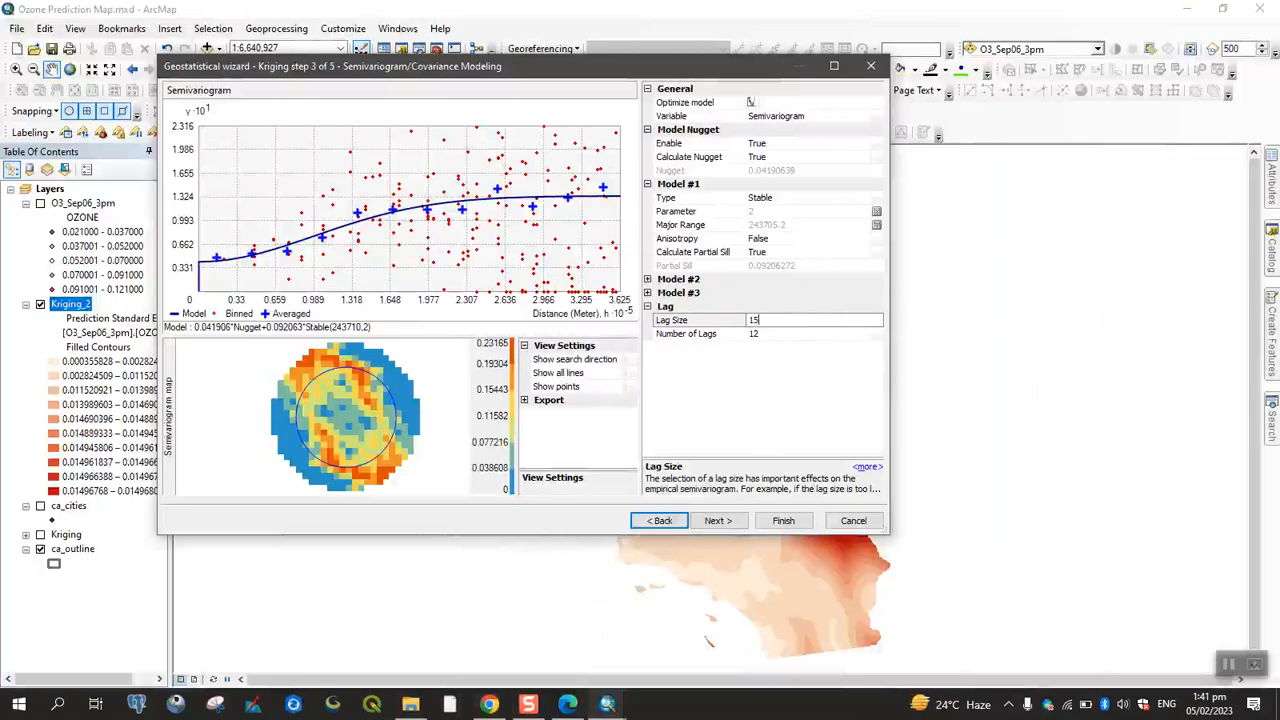
text(15000)
click(821, 381)
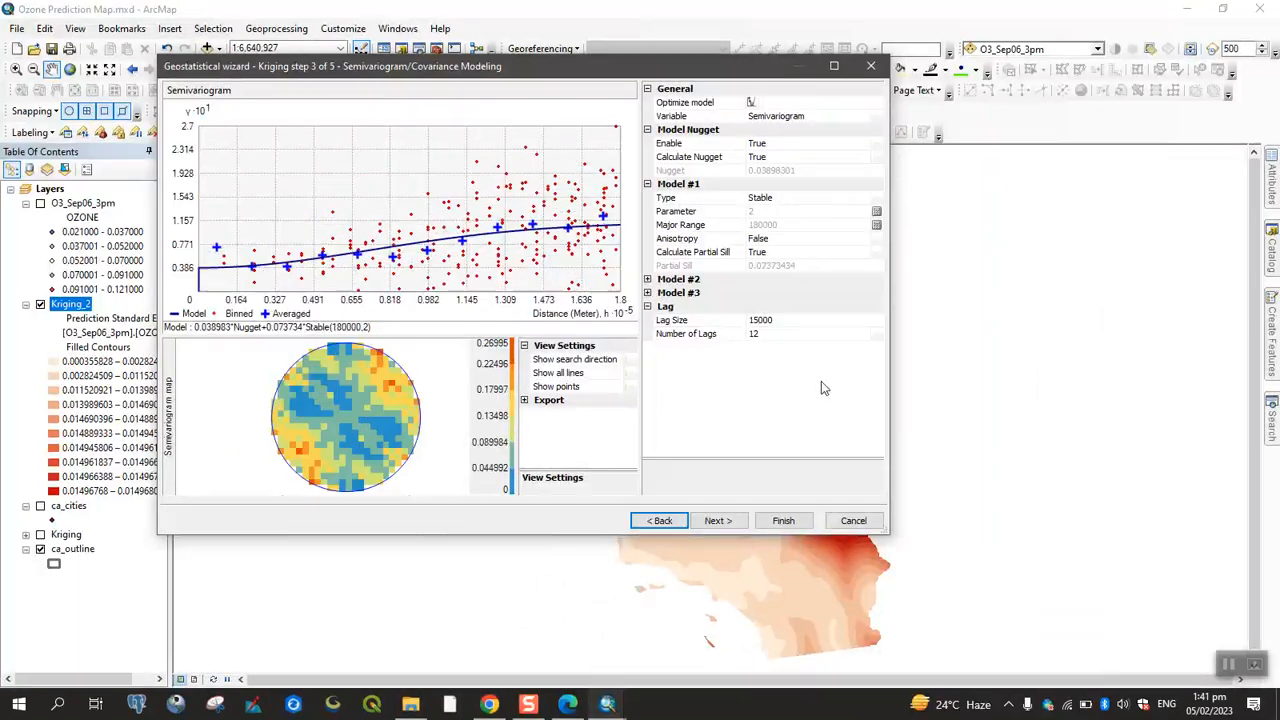
Step: Check the anisotropy instruction in the tutorial PDF and set Anisotropy to True for Model #1
click(567, 705)
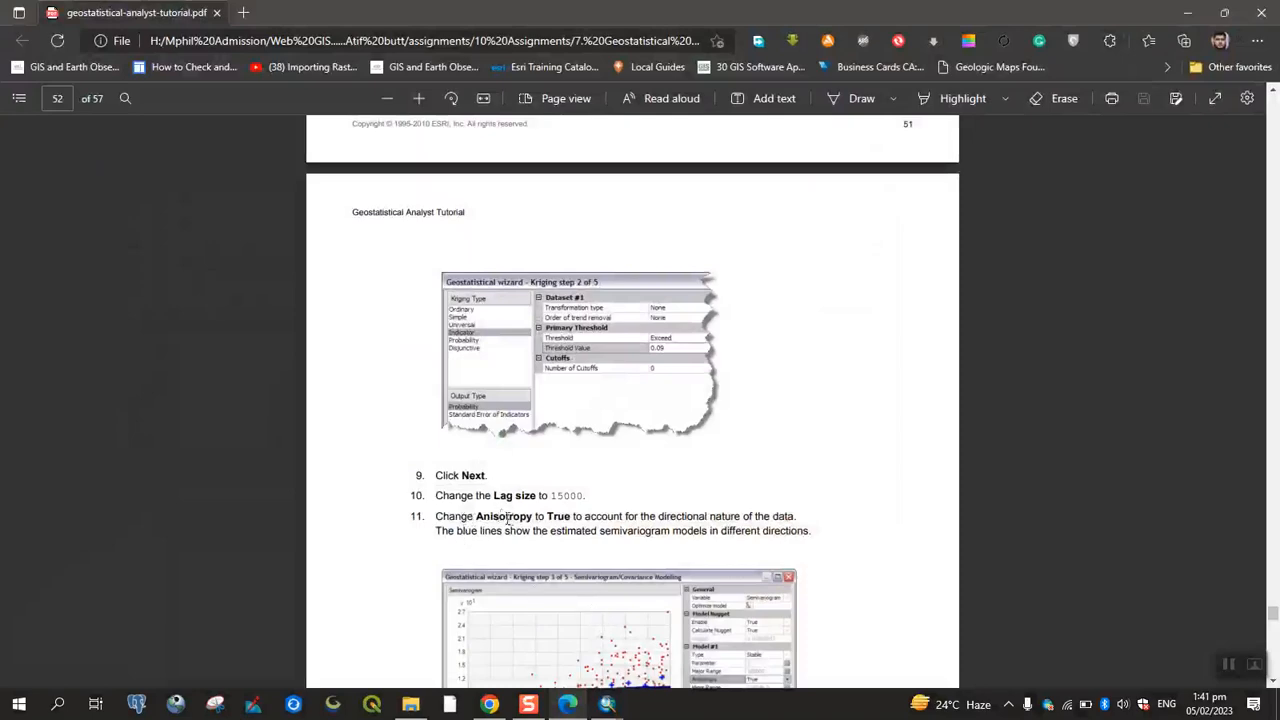
scroll(520, 520, down, 1)
click(572, 708)
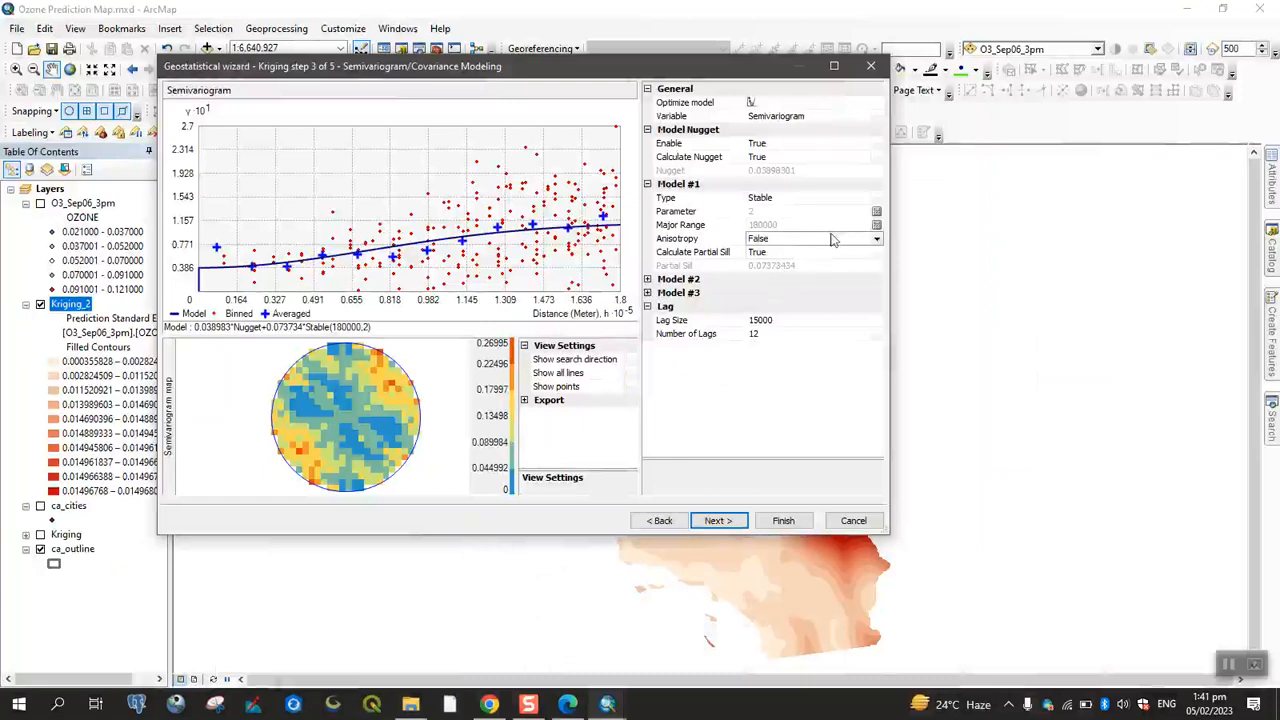
click(833, 240)
click(778, 268)
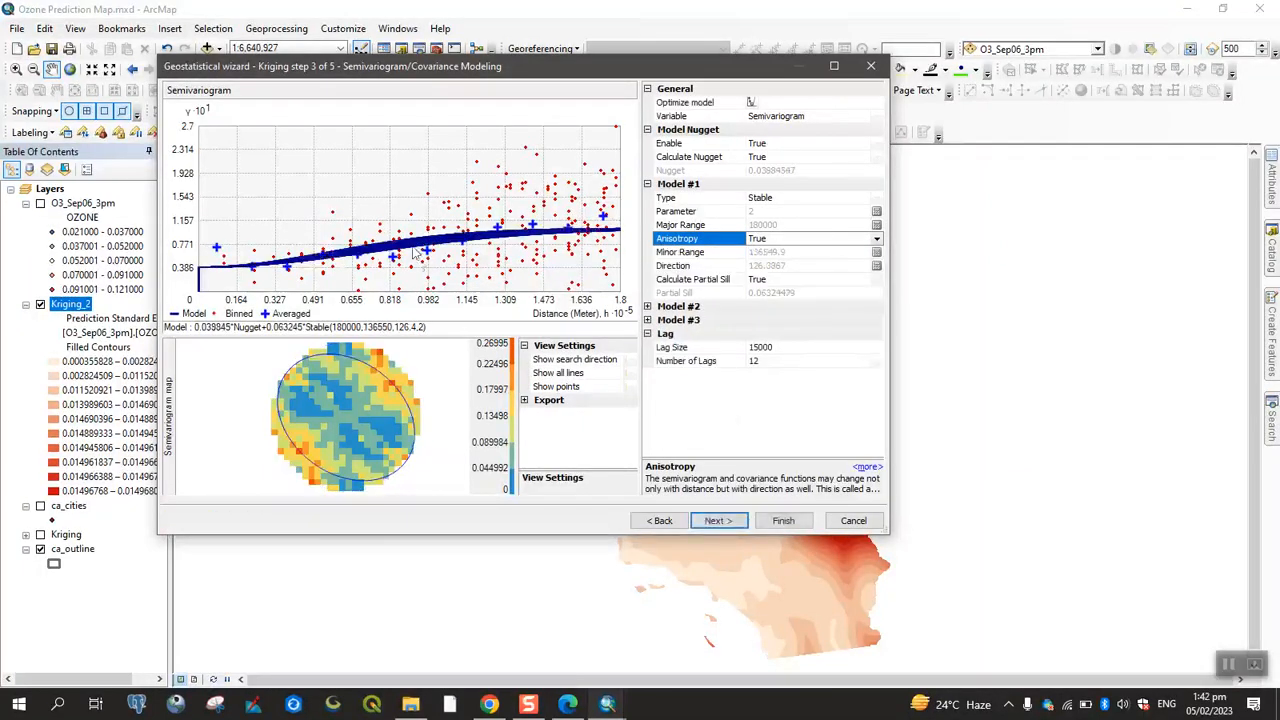
Step: Read the tutorial PDF's instructions that follow the anisotropy setting, and return to the wizard in ArcMap
click(567, 704)
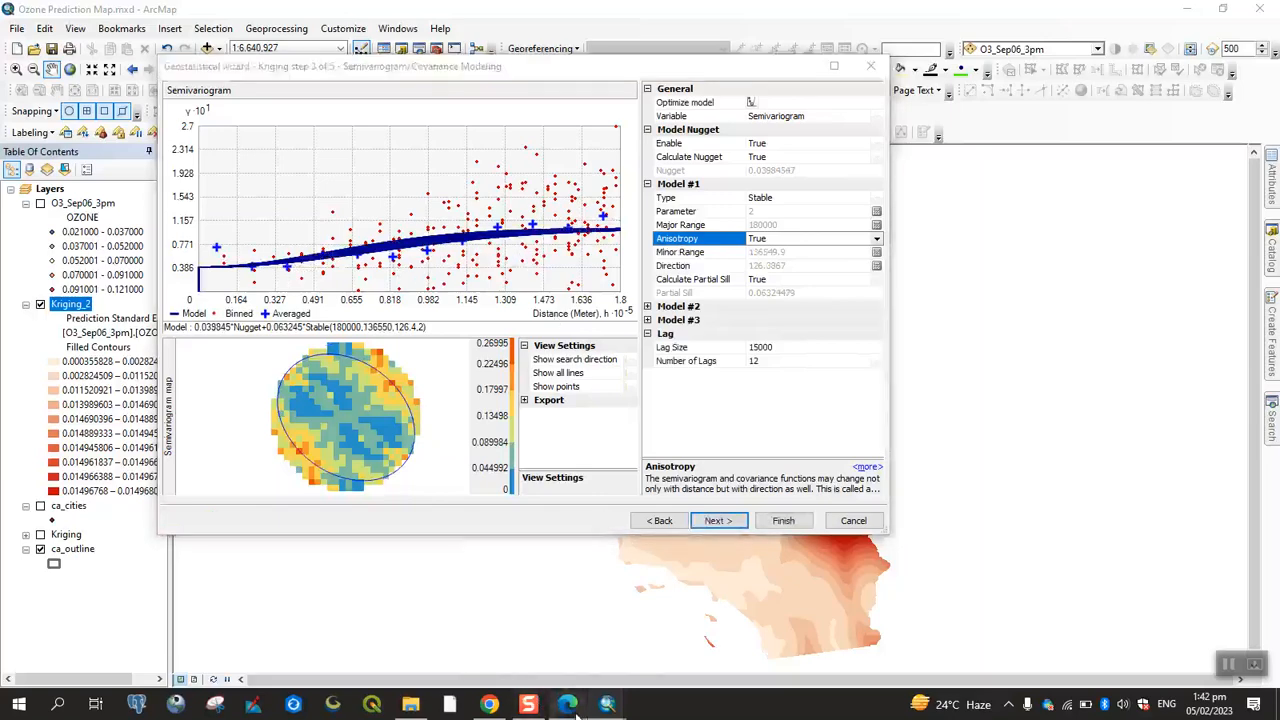
scroll(645, 446, down, 4)
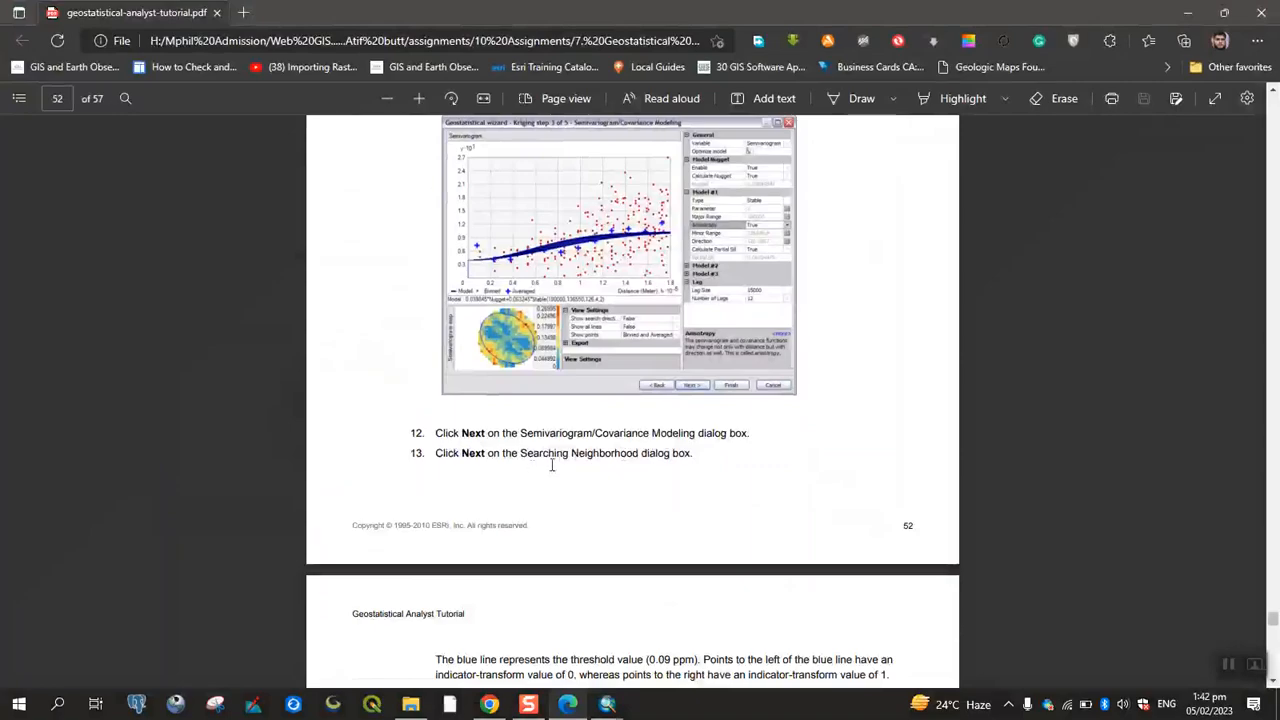
click(567, 704)
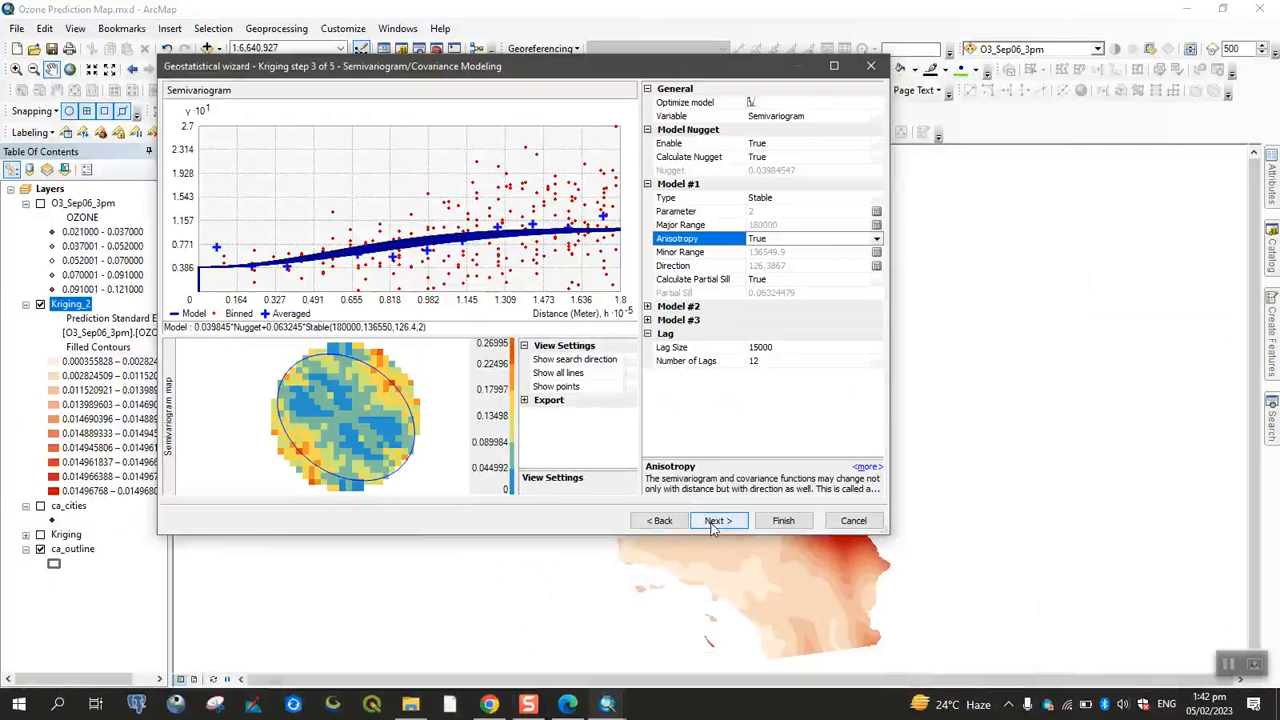
Step: Advance past the Semivariogram and Searching Neighborhood pages to Cross Validation without changing the neighborhood settings, checking the tutorial PDF on the way
click(717, 521)
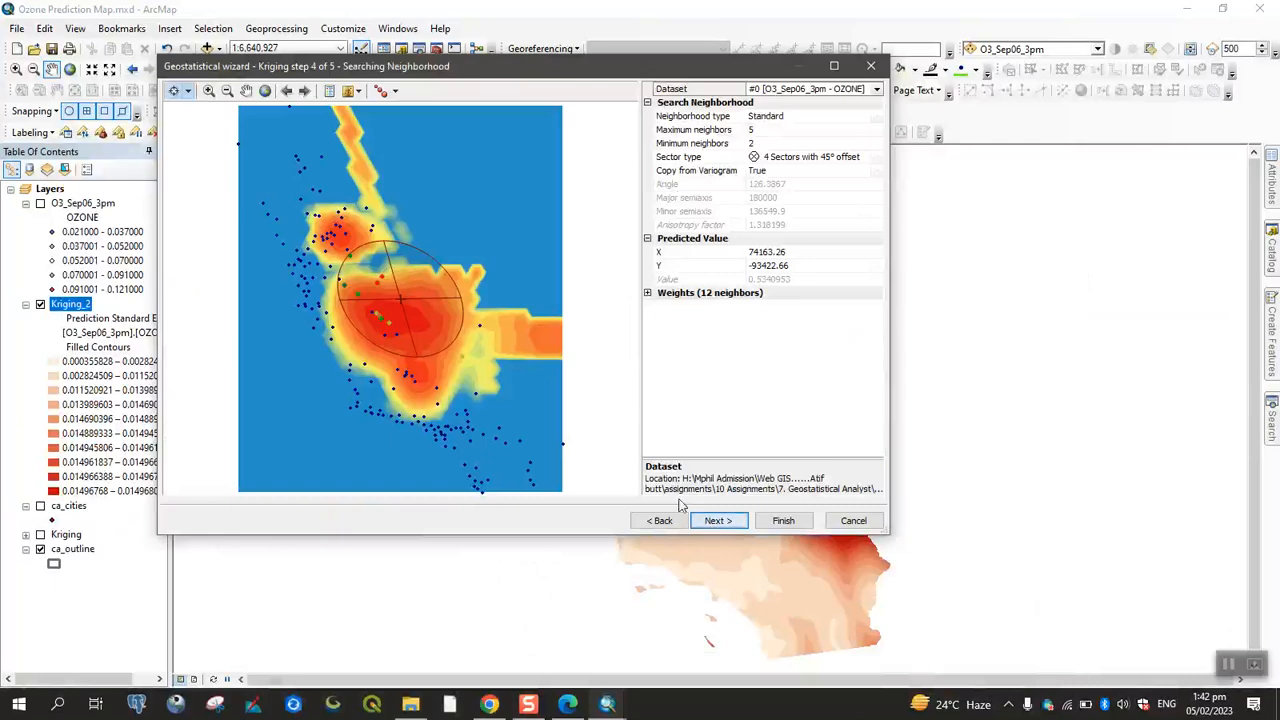
click(567, 704)
scroll(600, 435, down, 3)
scroll(600, 430, down, 2)
scroll(600, 430, up, 2)
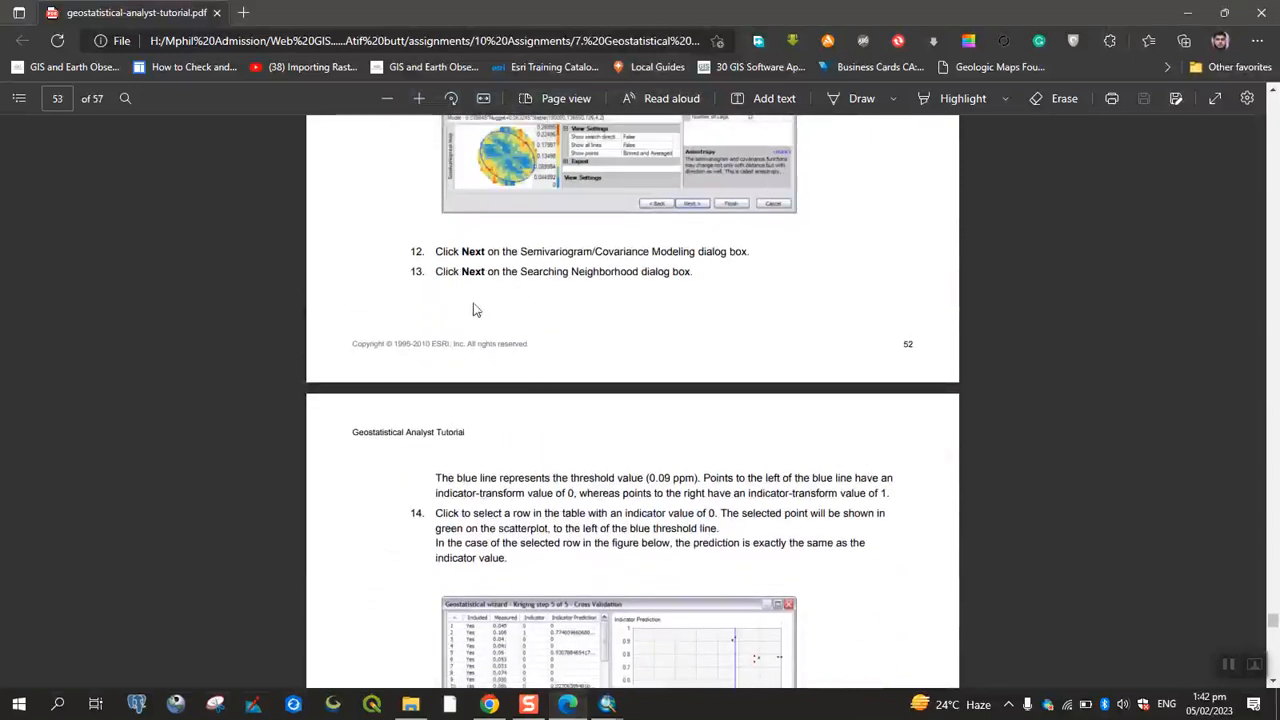
click(573, 708)
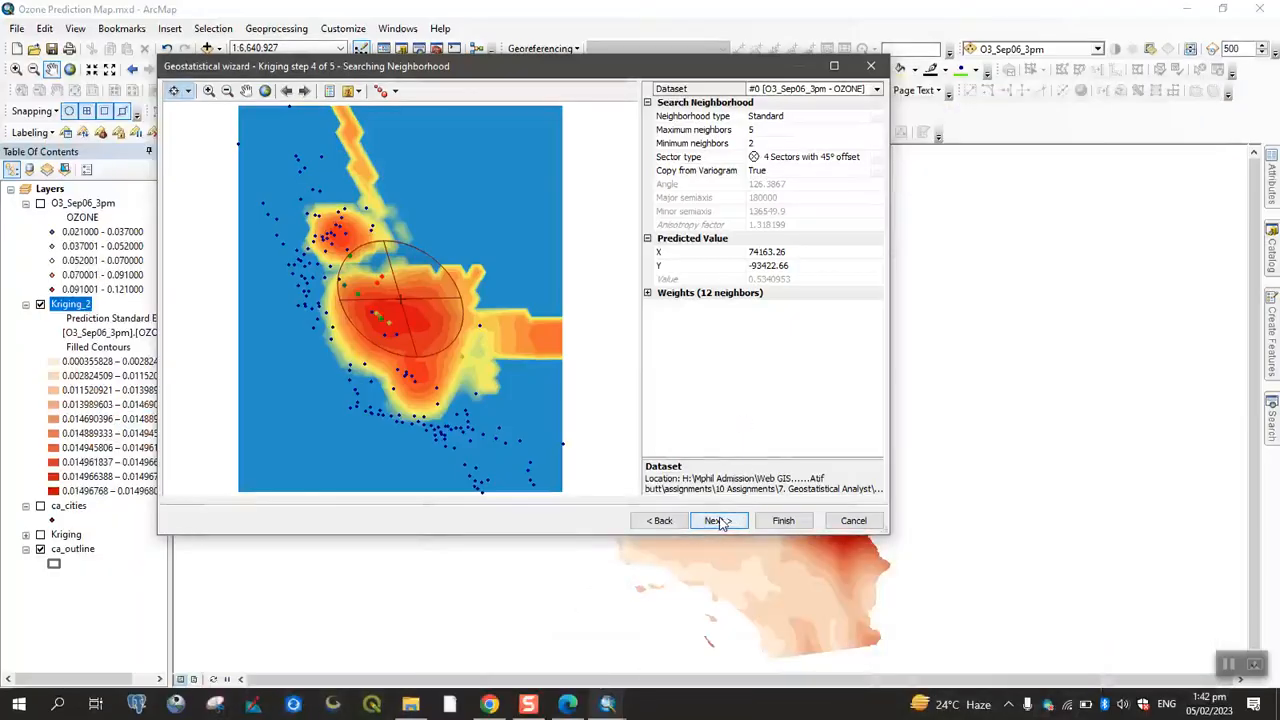
click(718, 520)
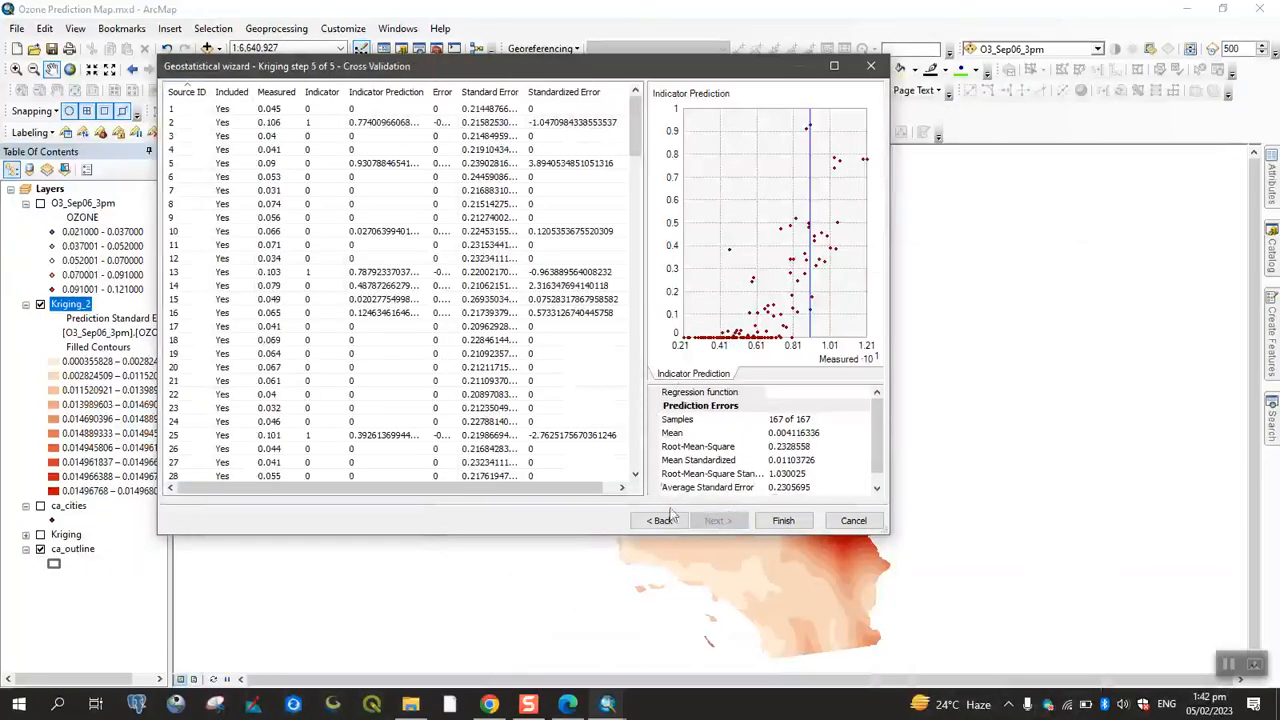
Step: Read the tutorial's cross-validation instruction and select row 20, which has an indicator value of 0, in the Cross Validation table
click(569, 706)
scroll(519, 338, down, 3)
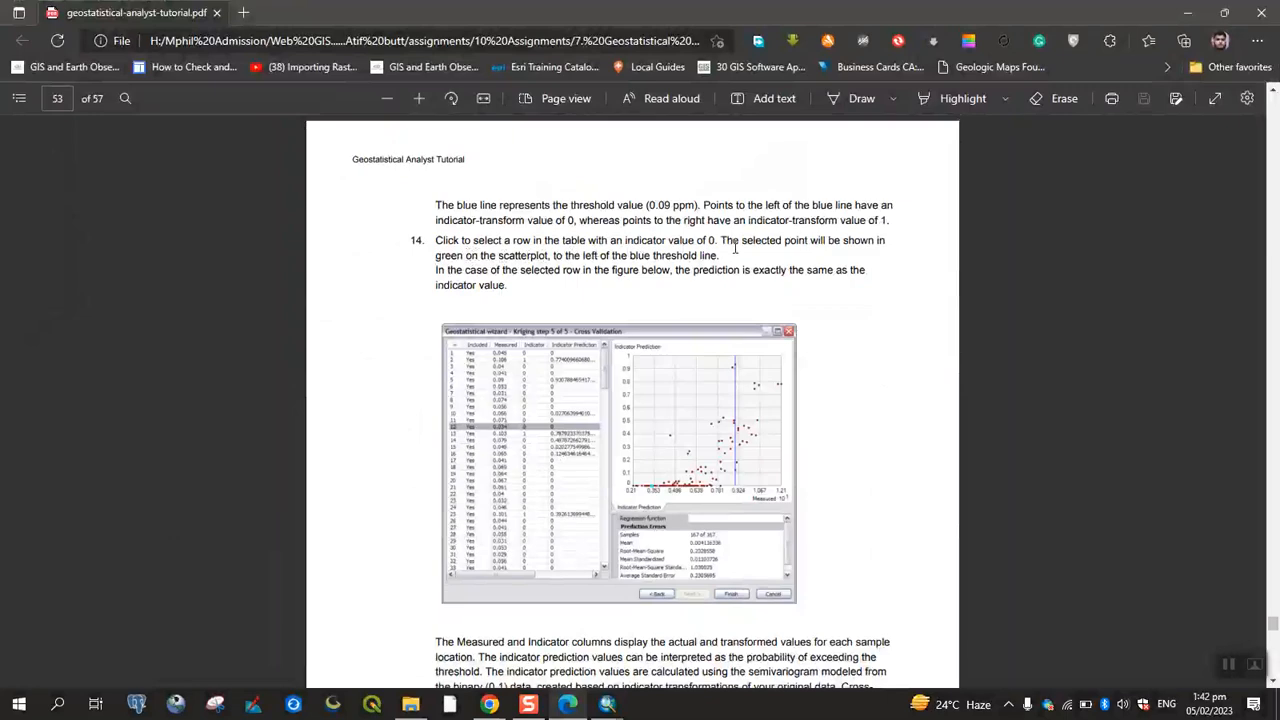
click(569, 705)
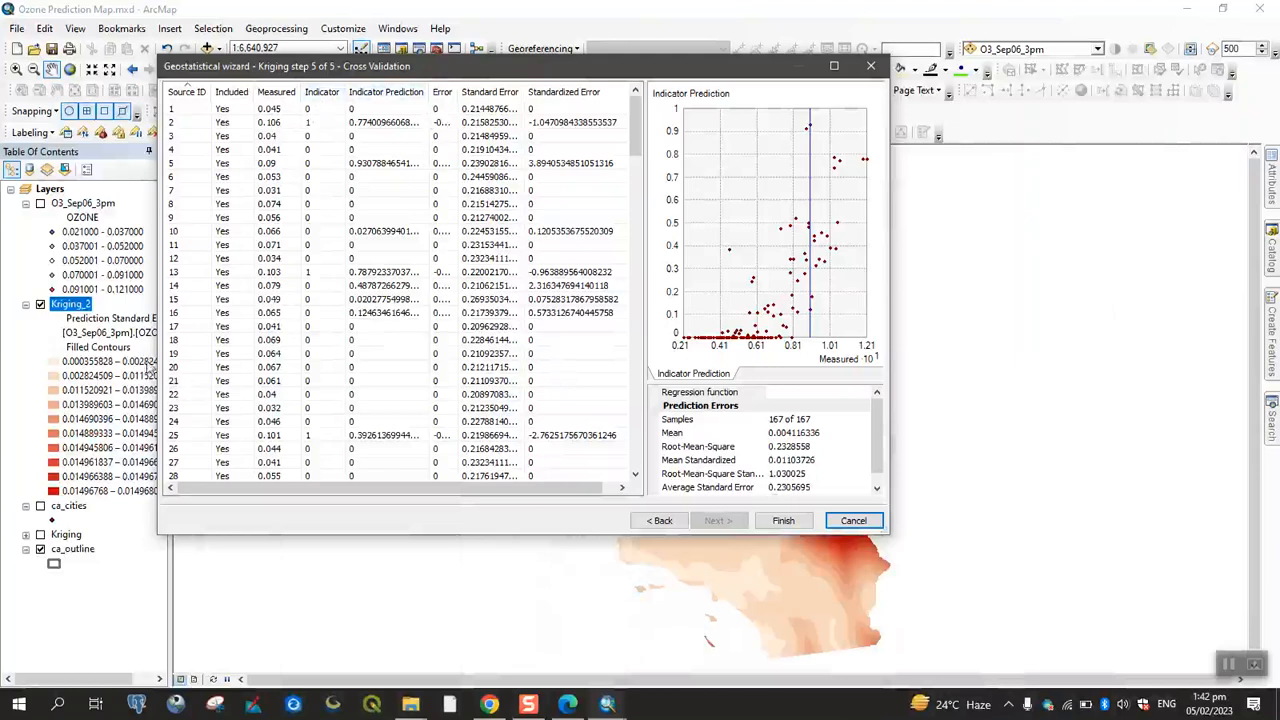
click(172, 369)
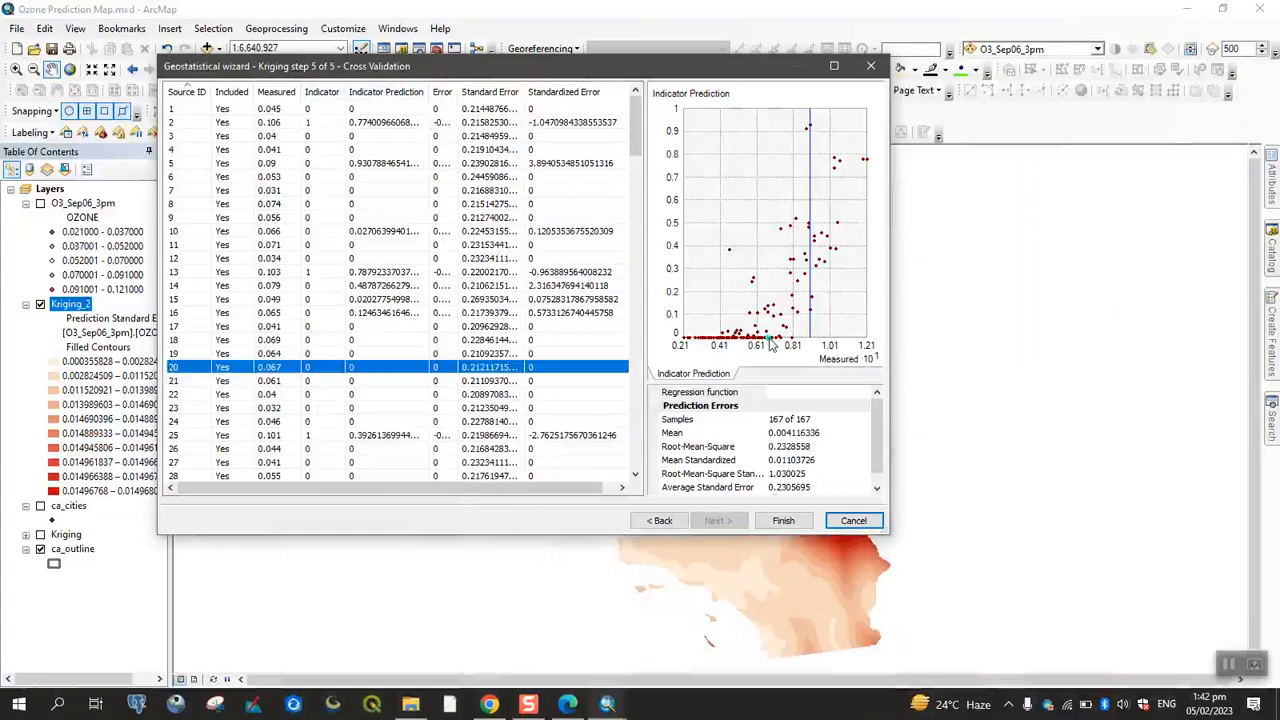
Step: Read the tutorial's closing wizard instructions, finish the kriging wizard and review the Method Report
click(567, 704)
scroll(573, 527, down, 2)
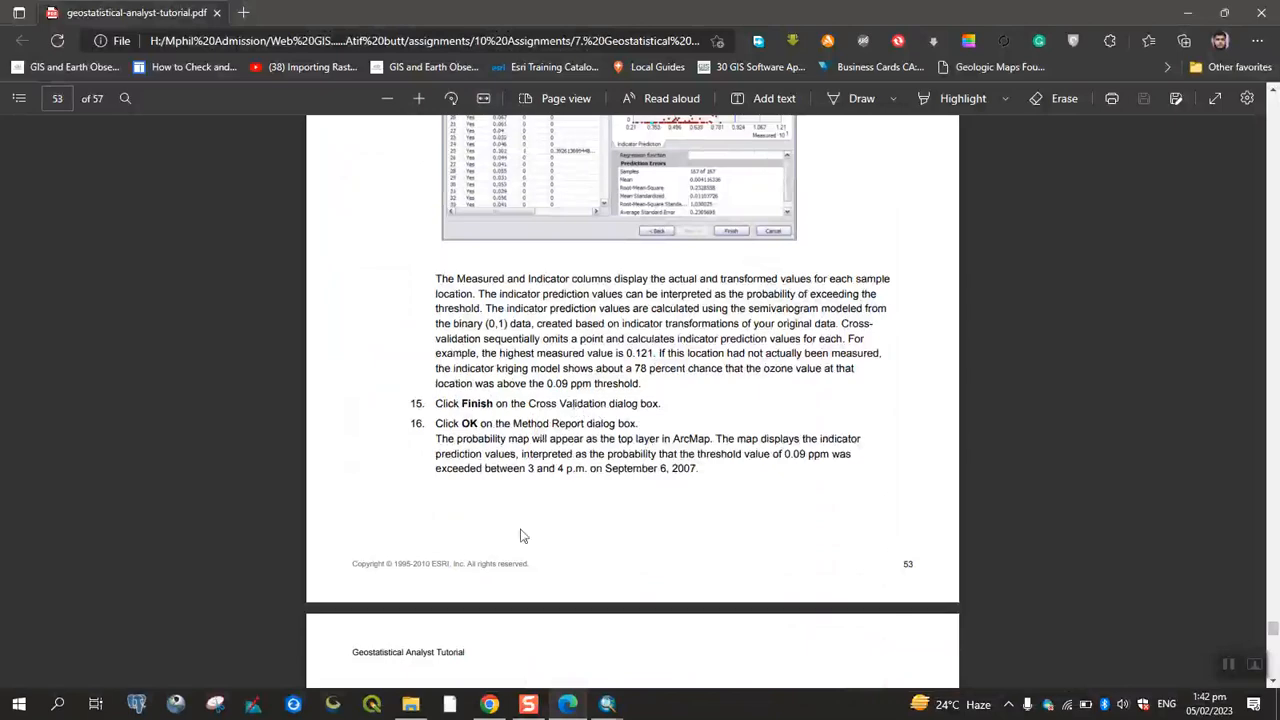
click(607, 704)
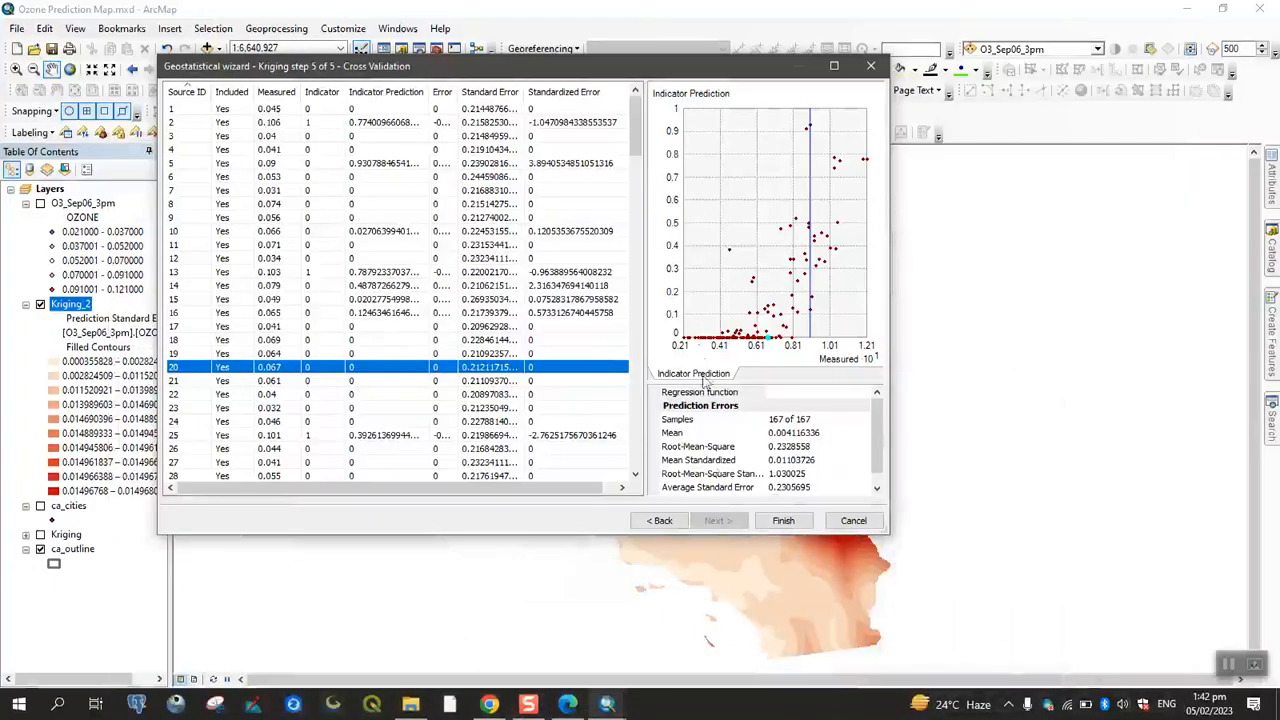
click(781, 527)
scroll(408, 470, down, 4)
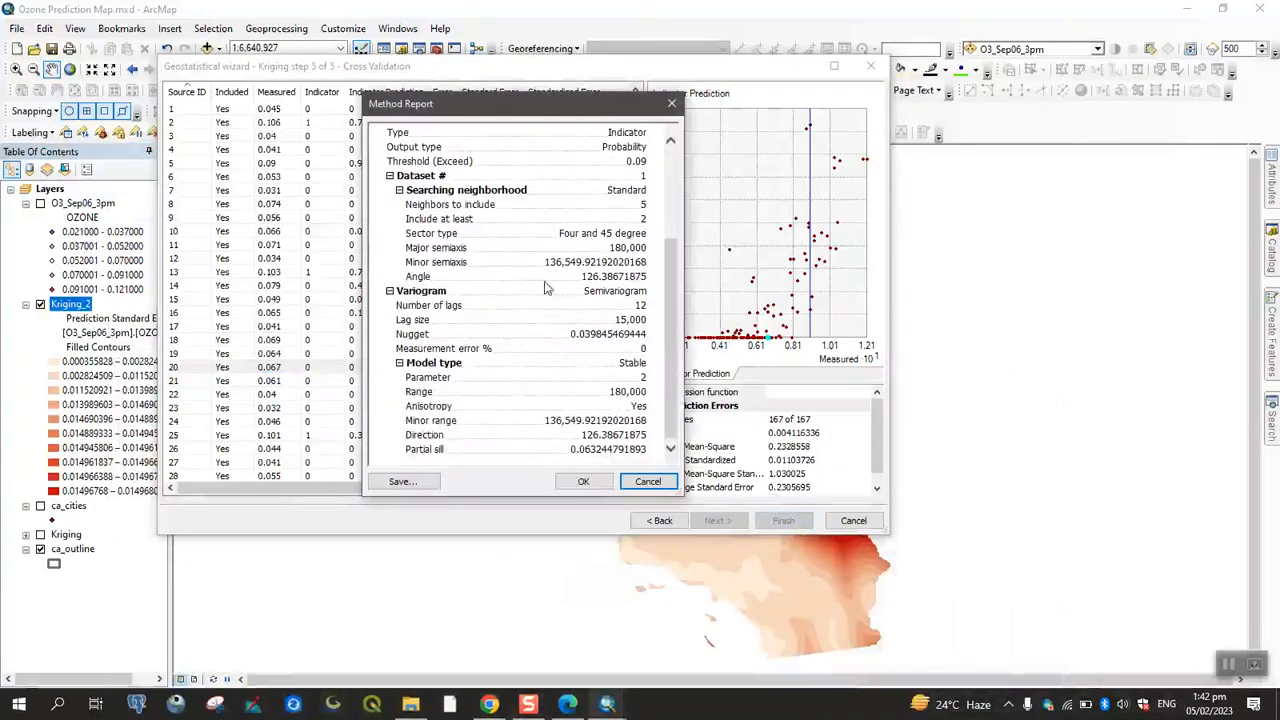
Step: Save the Method Report as Kriging3.xml and accept the report to add the probability map to the layers
click(402, 482)
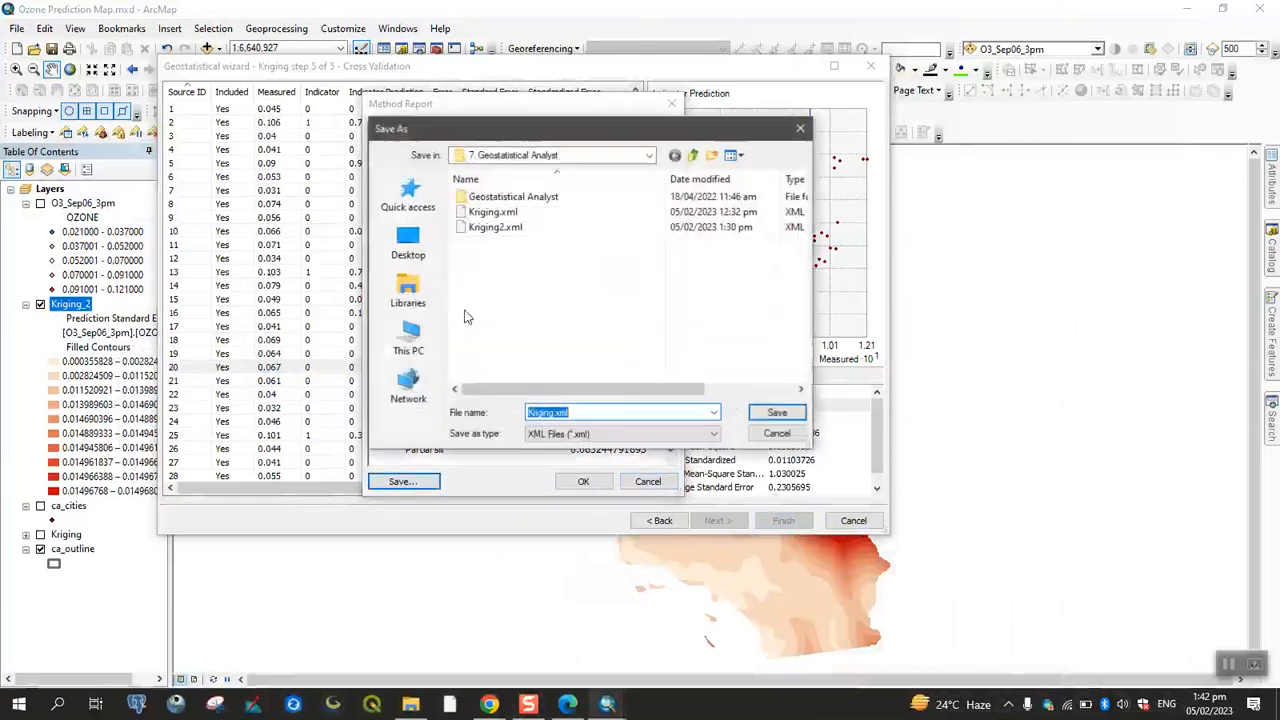
click(579, 413)
key(Left)
key(Left)
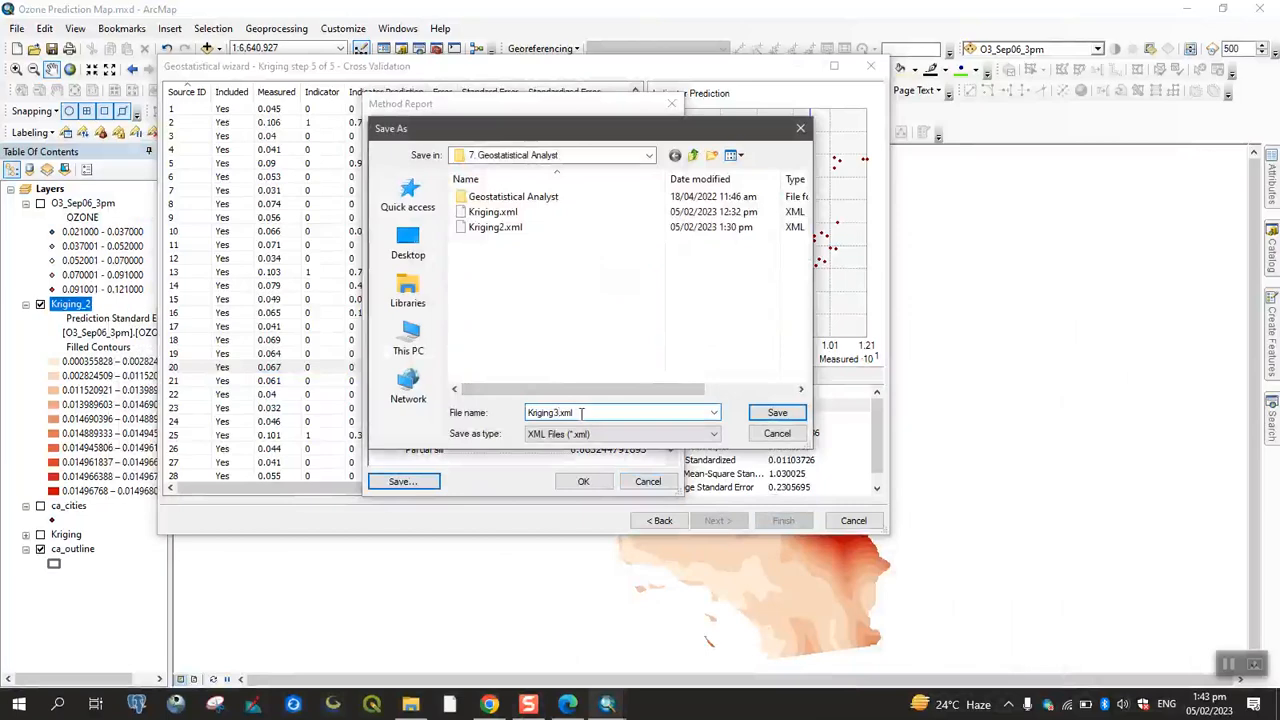
click(776, 413)
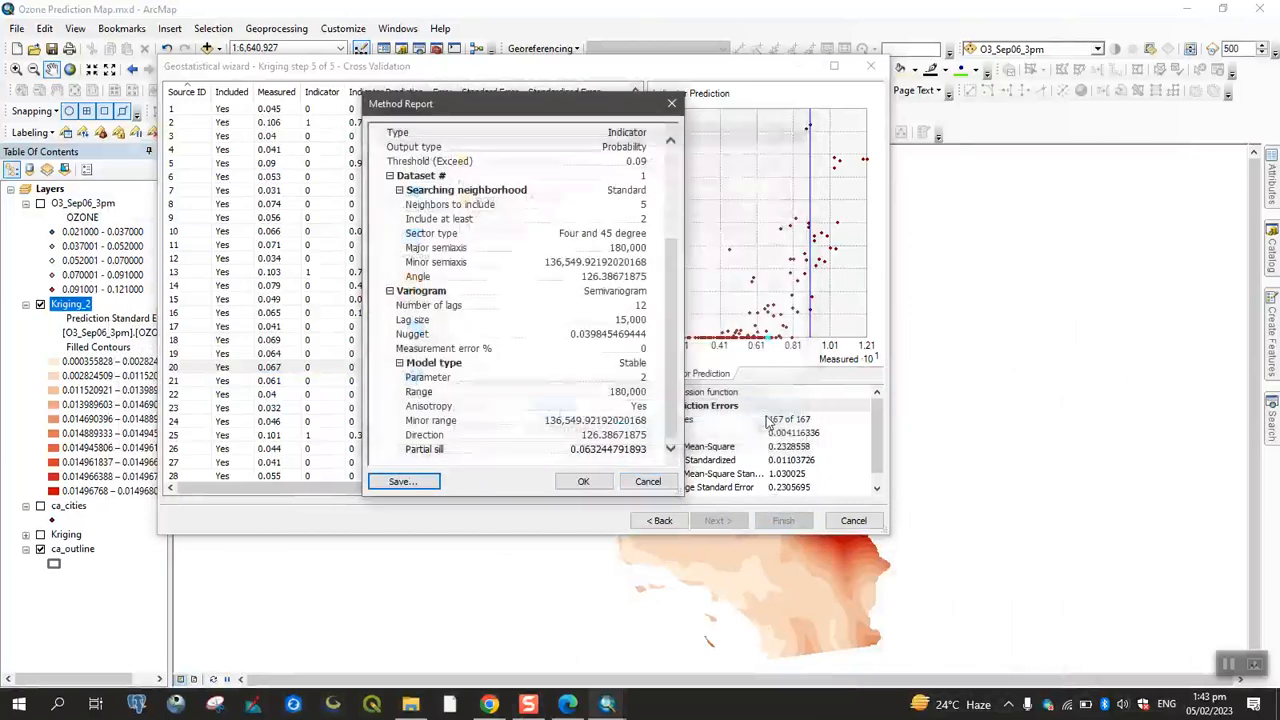
click(584, 482)
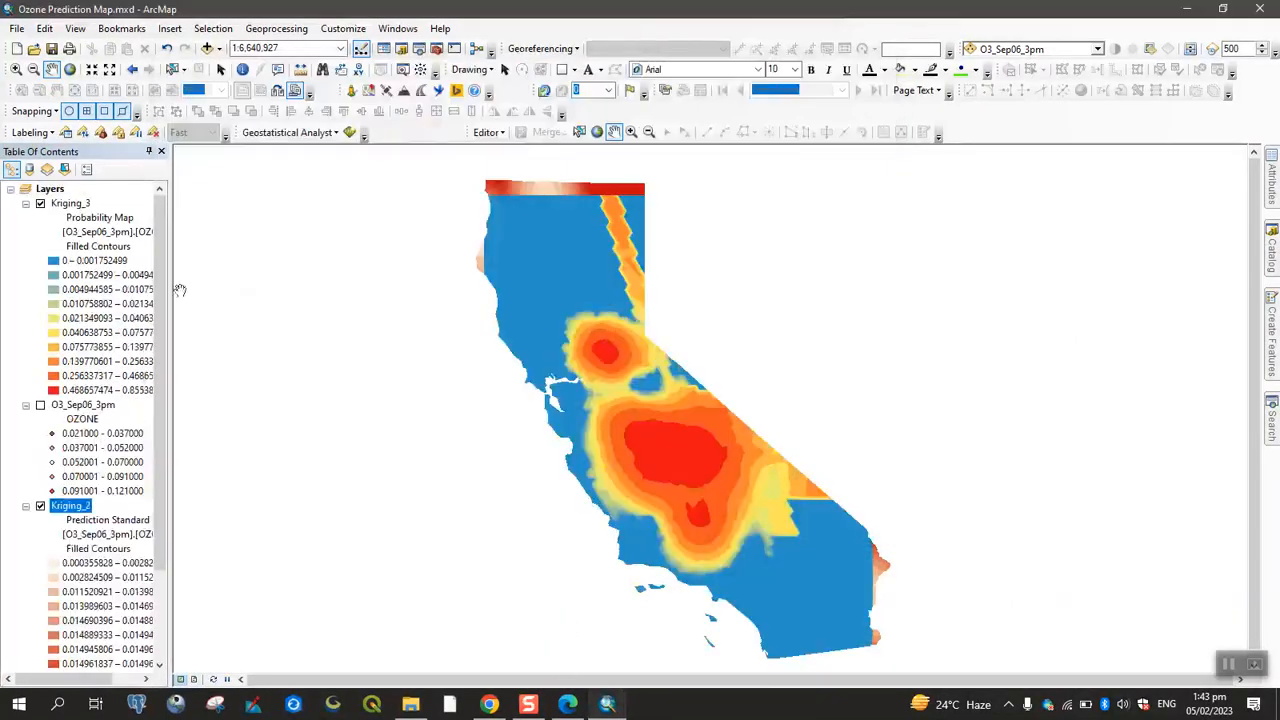
Step: Hide the Kriging_2 layer and set the Kriging_3 layer's extent to the rectangular extent of ca_outline
click(41, 507)
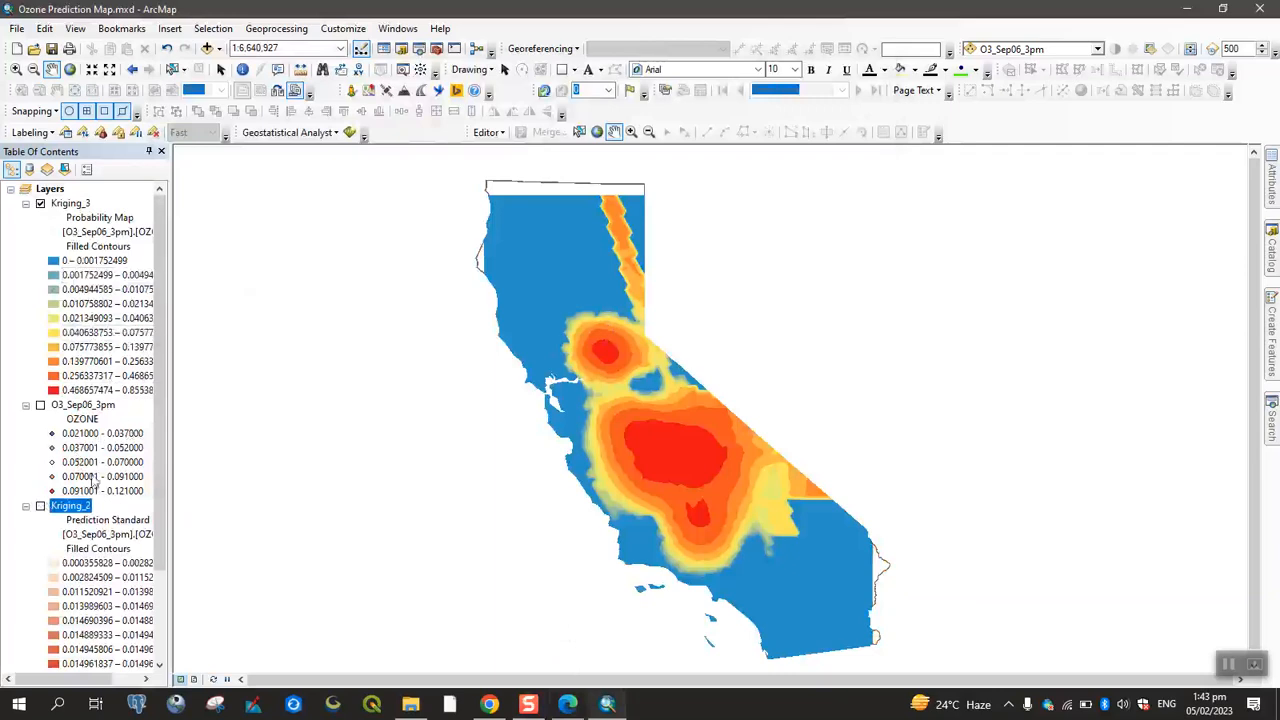
ctrl+click(72, 204)
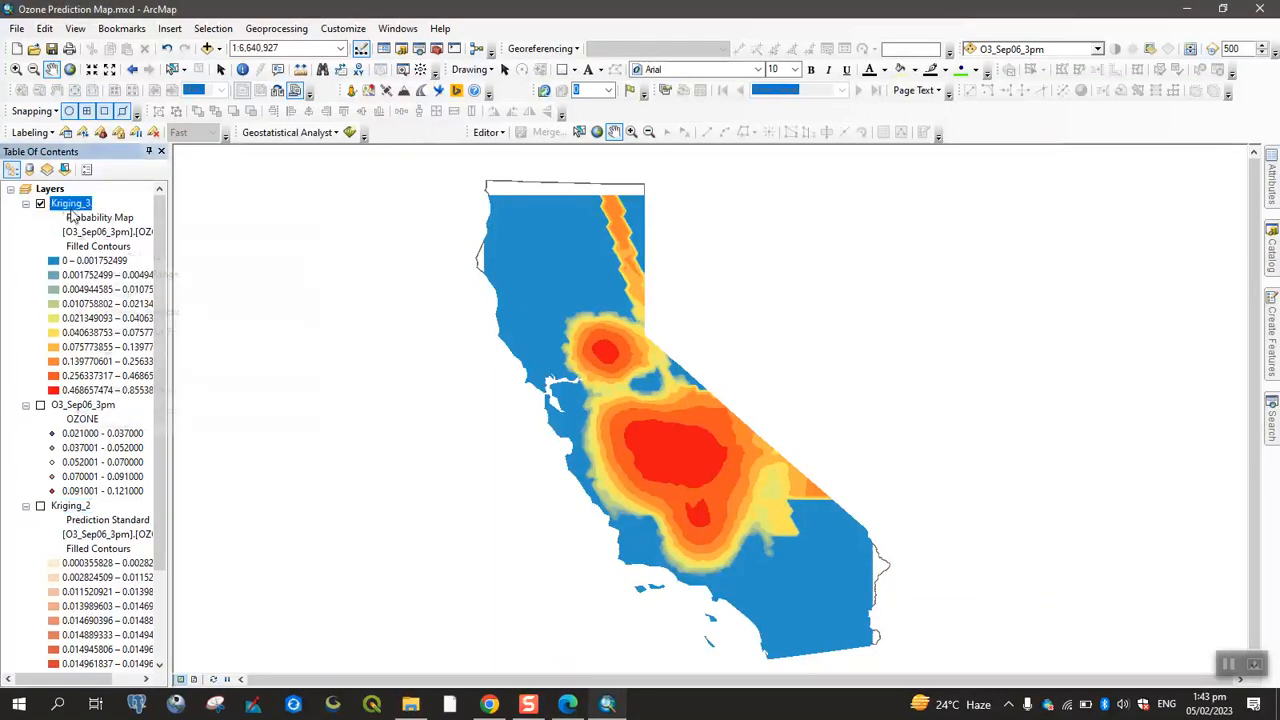
right_click(70, 205)
click(172, 424)
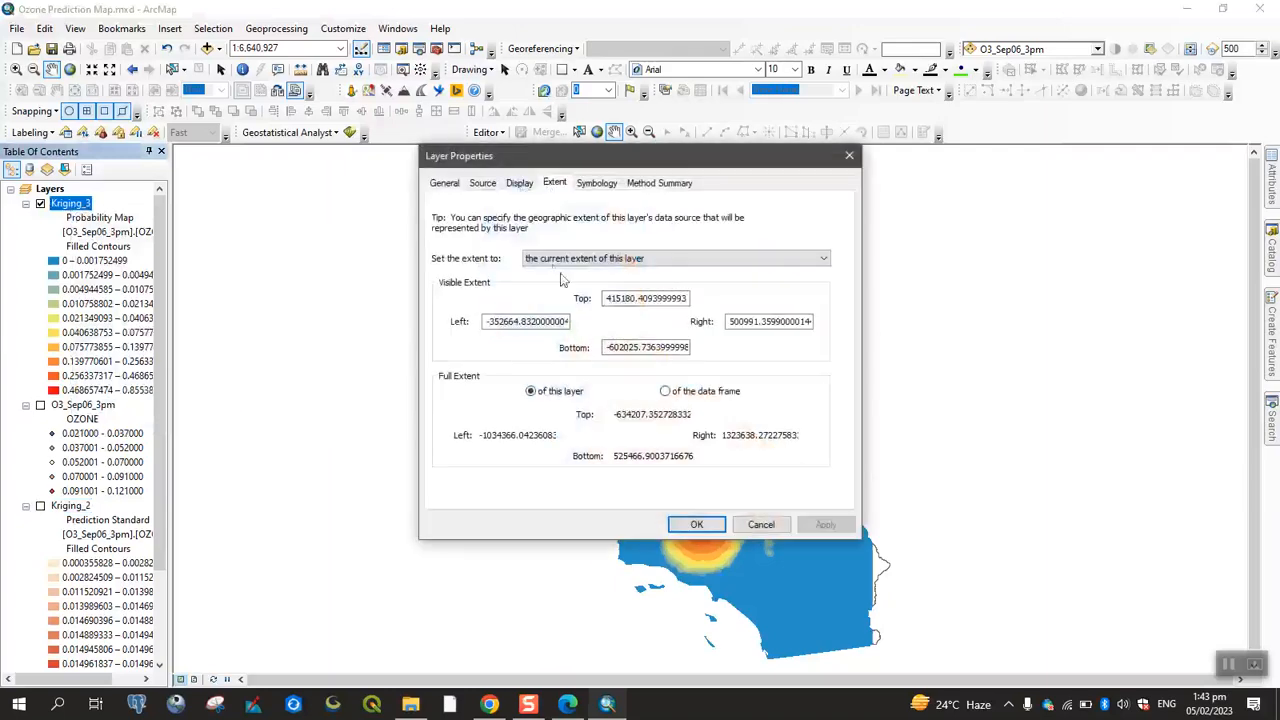
click(617, 258)
click(657, 352)
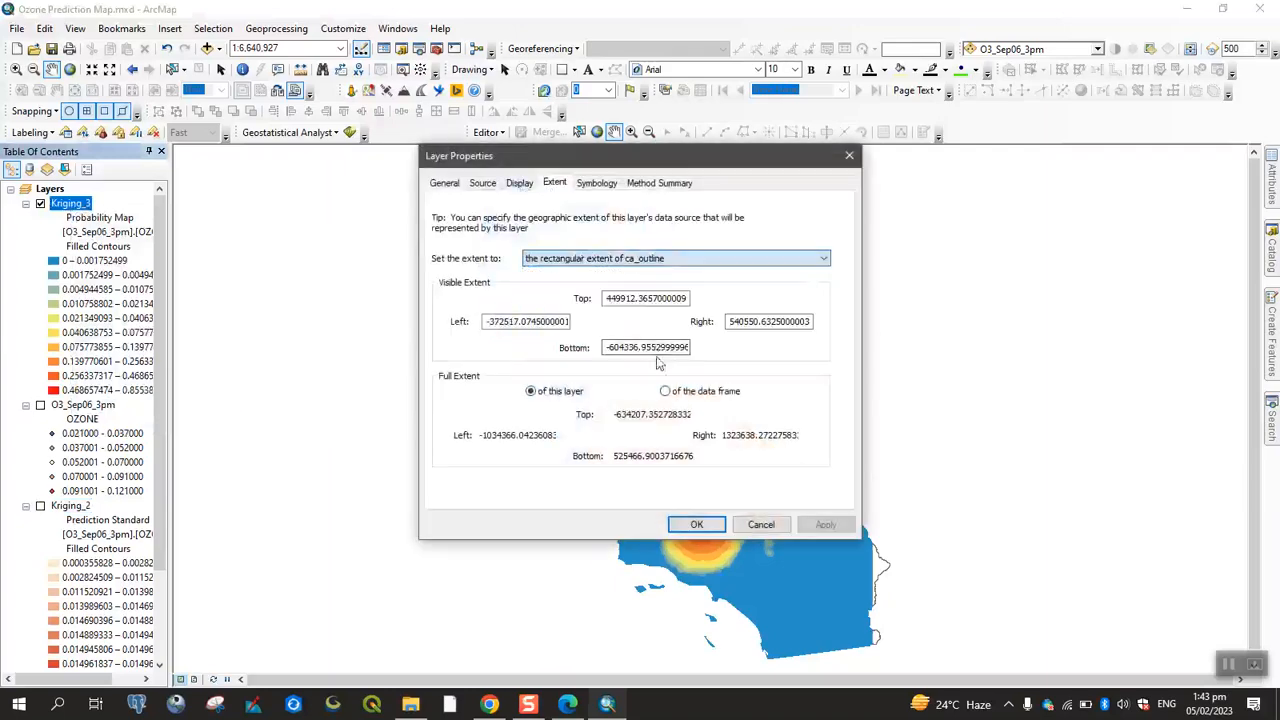
click(825, 524)
click(700, 524)
Step: Look up the probability layer's new name in the tutorial PDF and rename the Kriging_3 layer as Indicator_Kriging
click(567, 704)
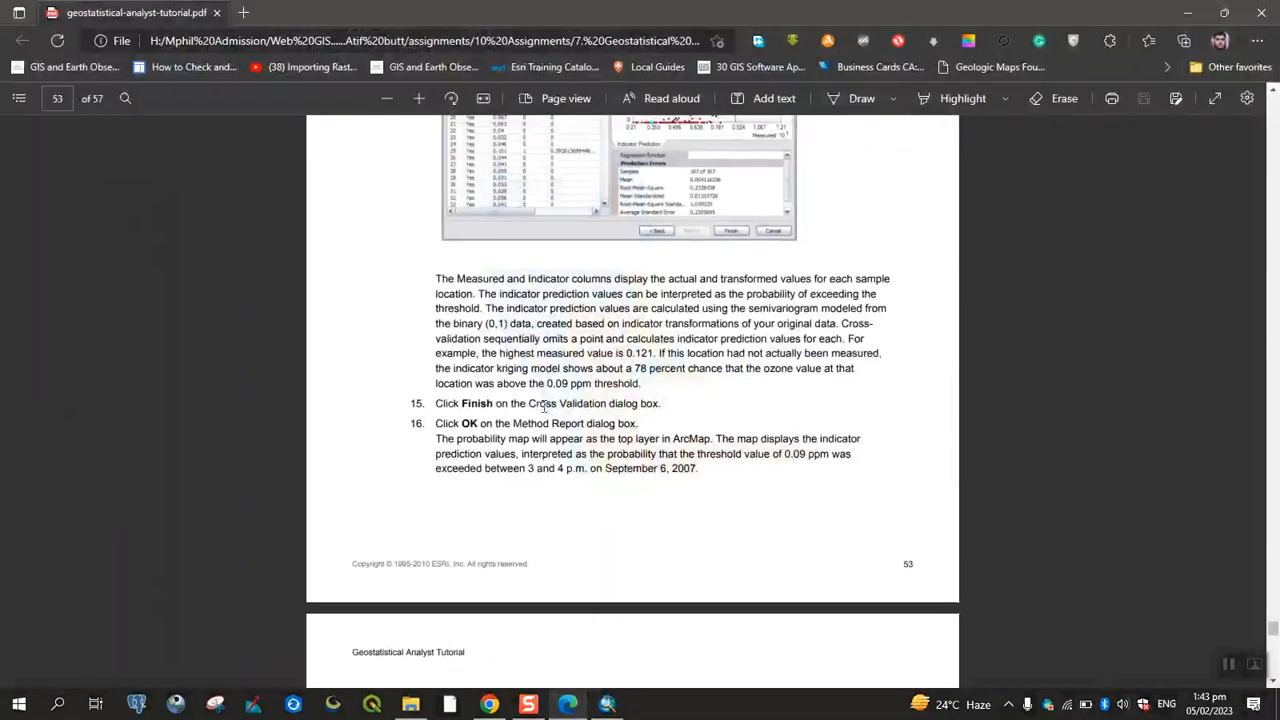
scroll(541, 420, down, 3)
scroll(543, 396, up, 2)
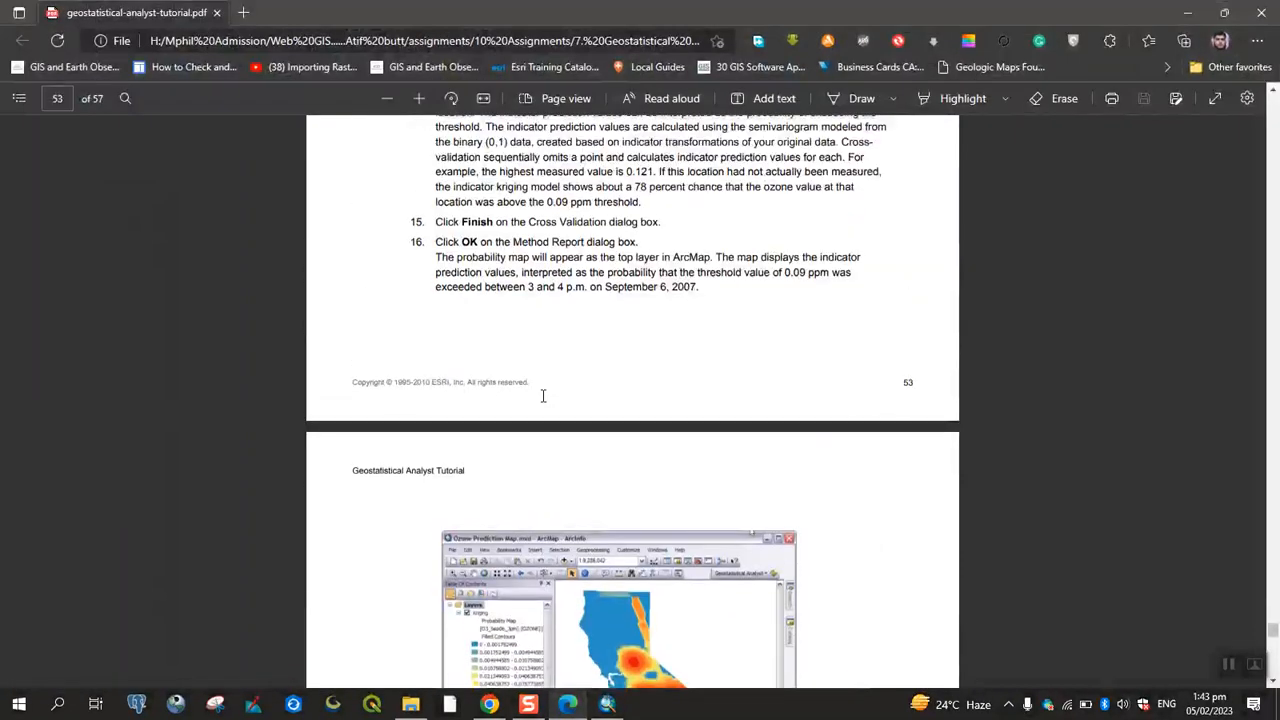
scroll(543, 396, down, 5)
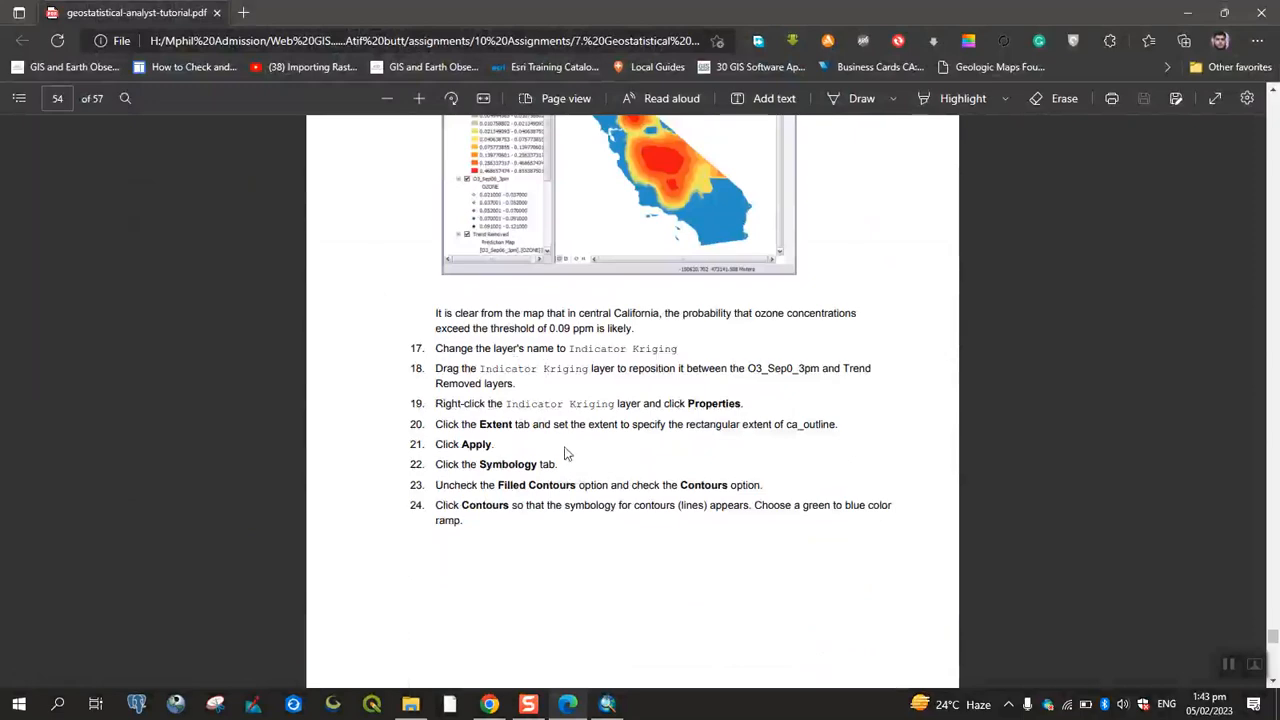
click(606, 704)
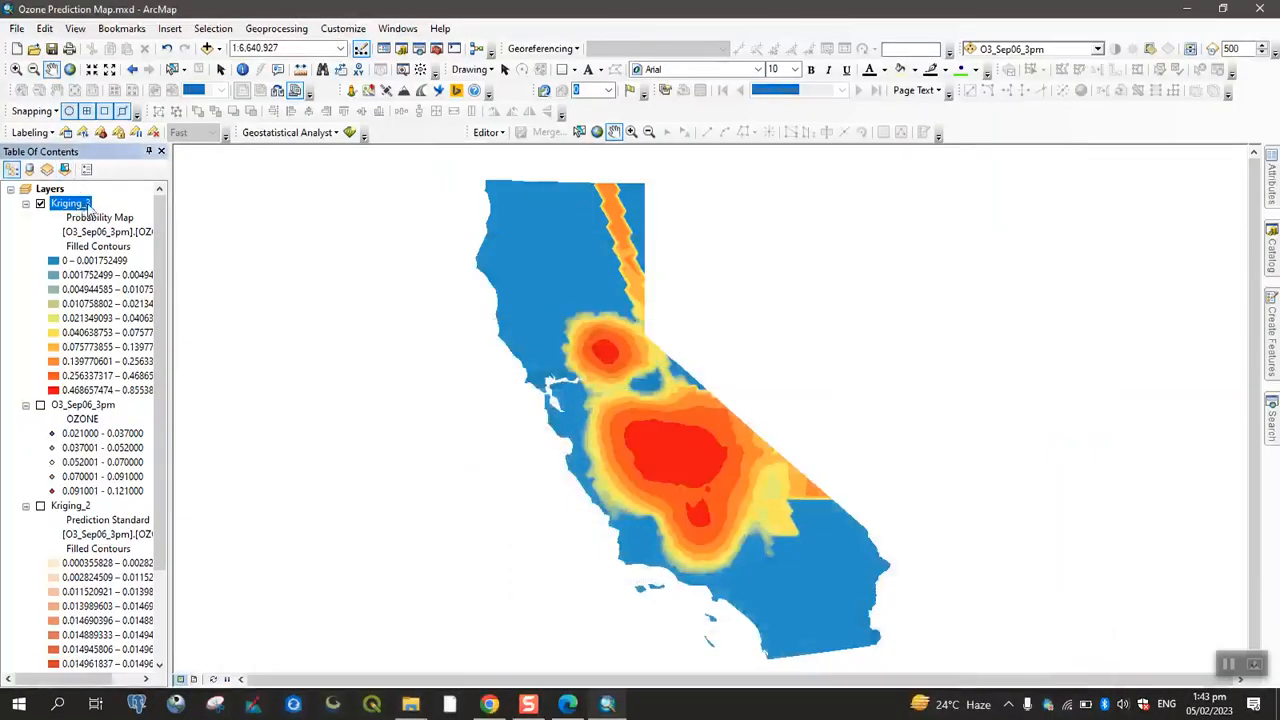
click(72, 204)
click(72, 204)
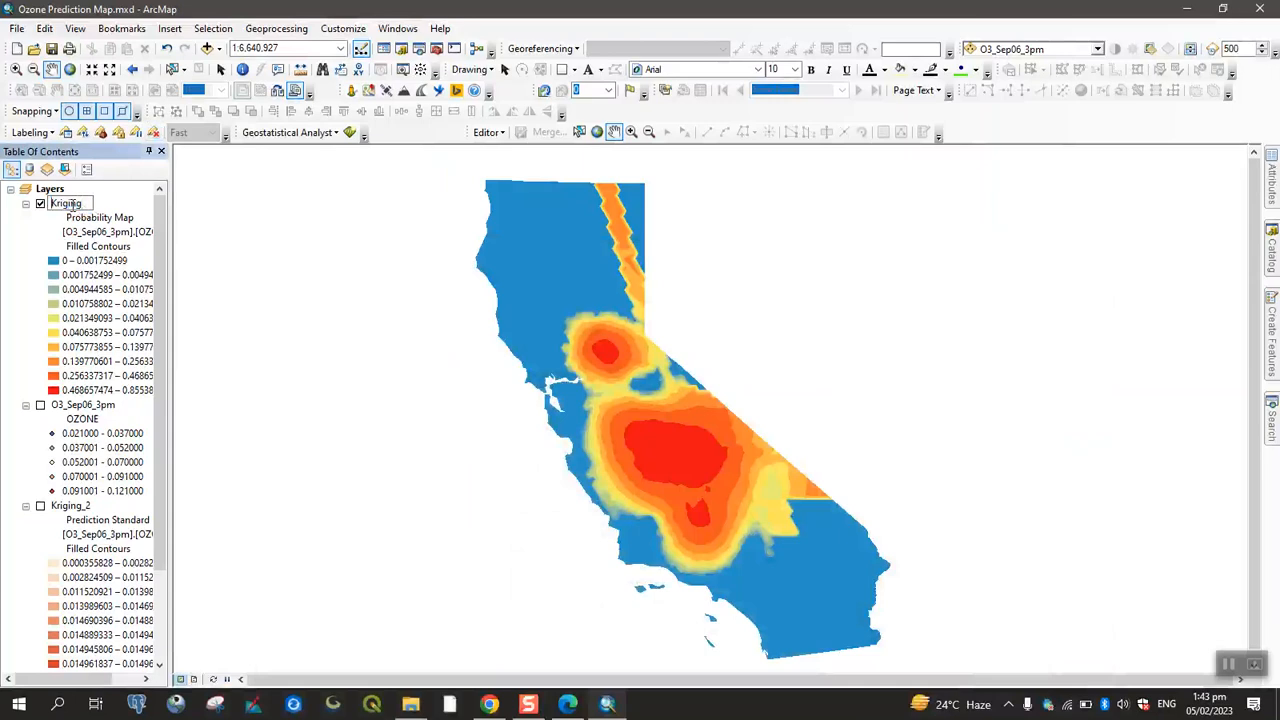
text(Indicator)
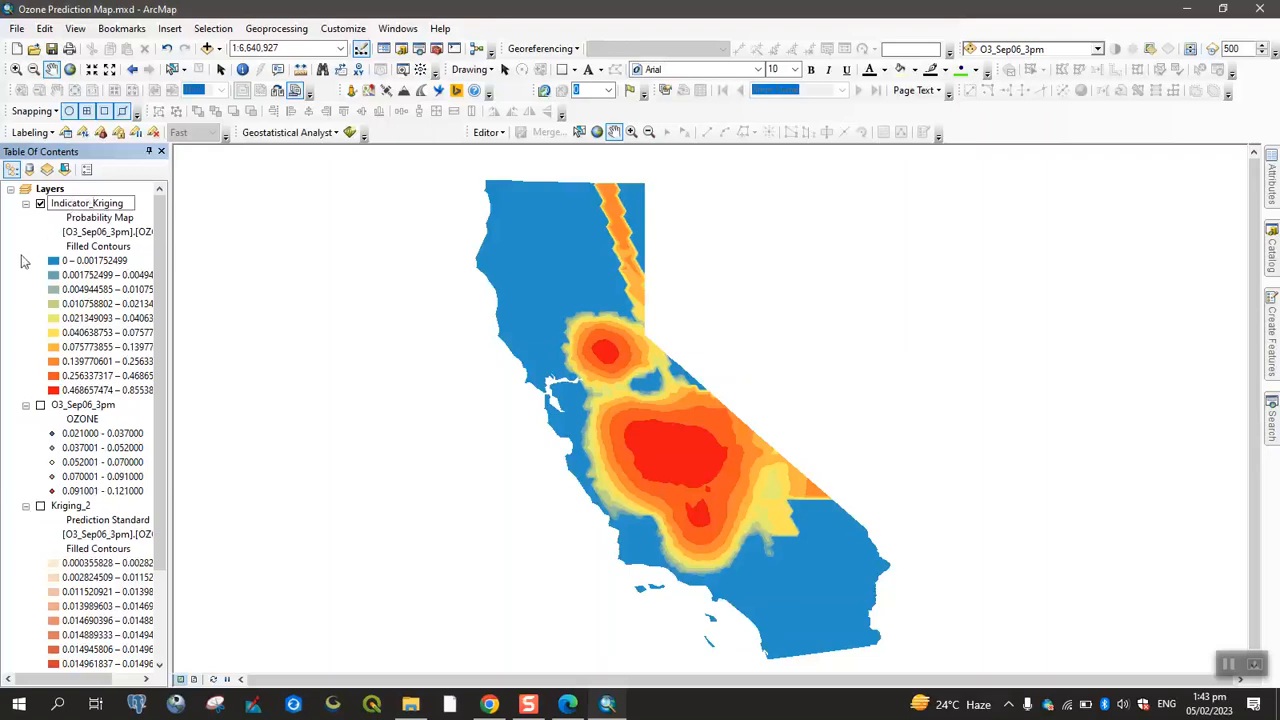
key(Return)
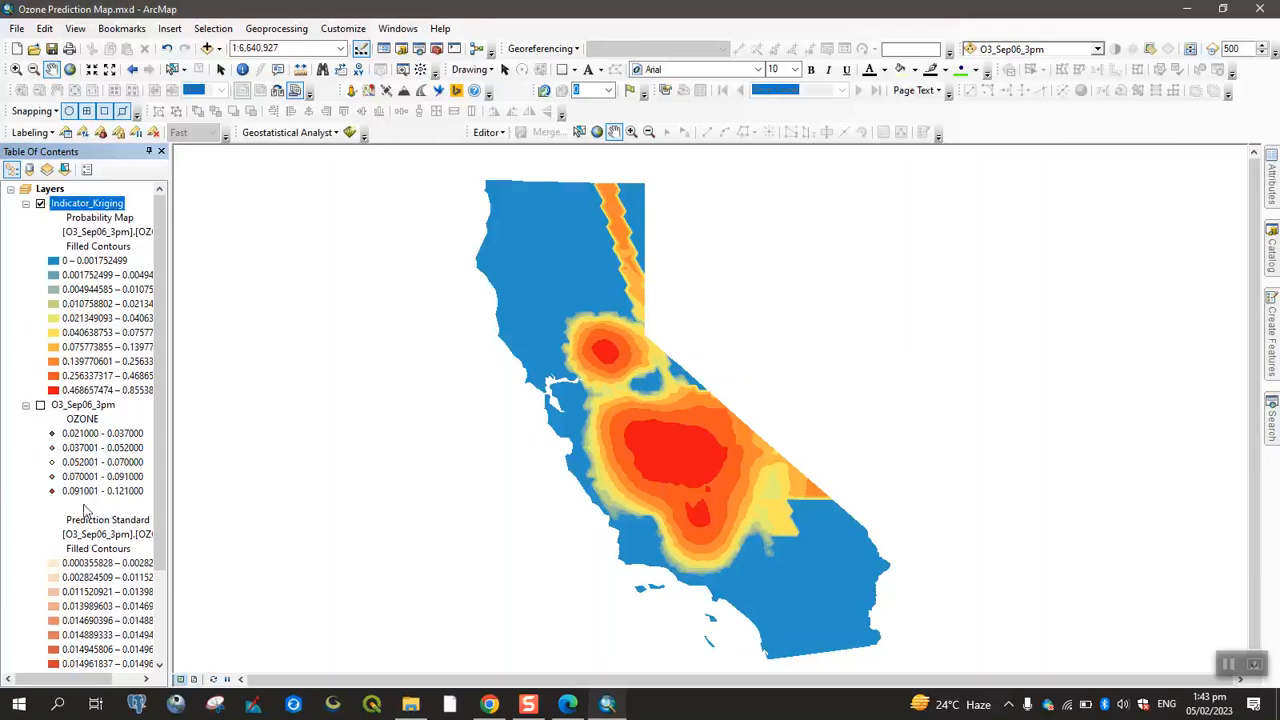
Step: Rename the Kriging_2 layer as Prediction_Kriging
click(84, 507)
click(88, 506)
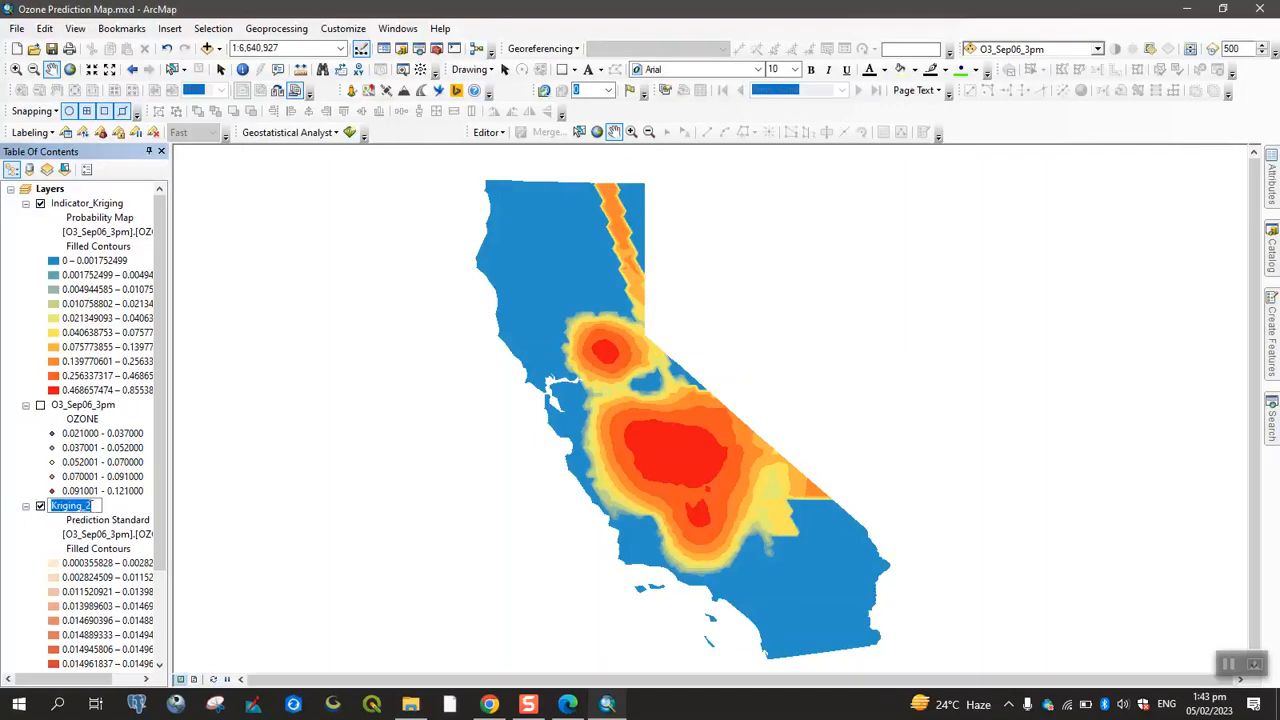
click(91, 506)
key(BackSpace)
key(BackSpace)
key(Home)
text(p)
key(BackSpace)
text(Prediction)
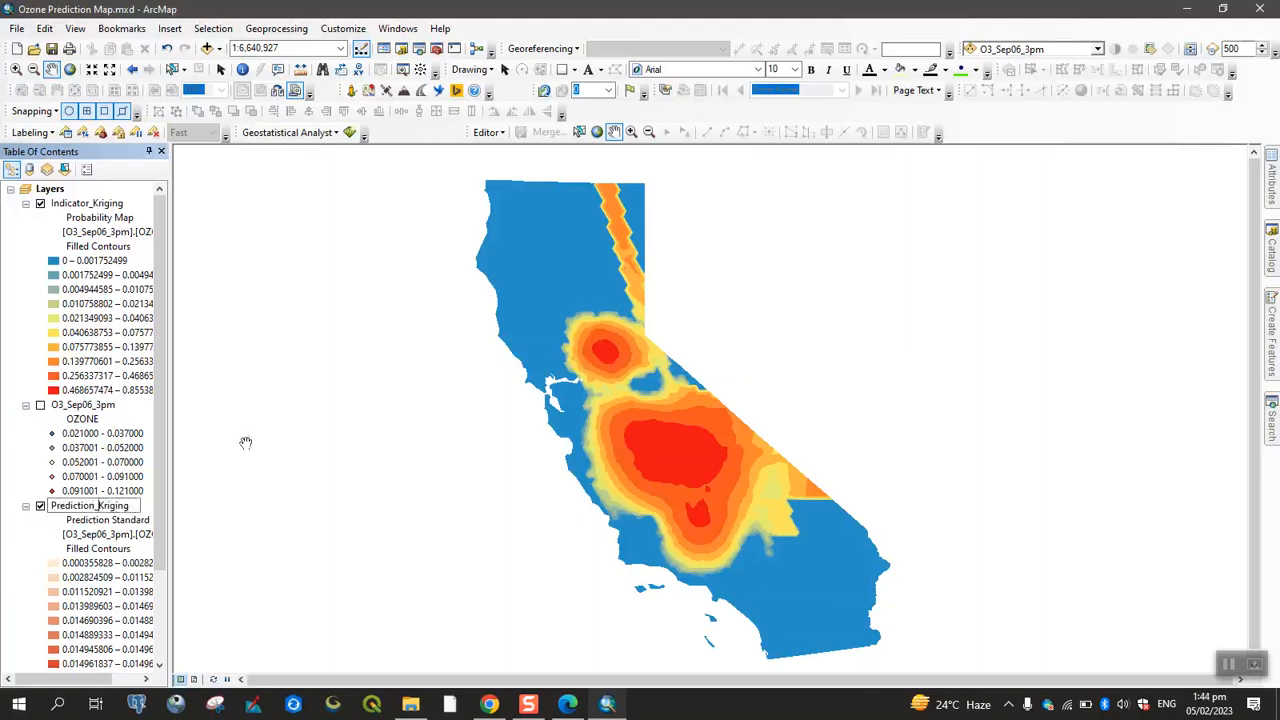
drag(589, 452, 575, 450)
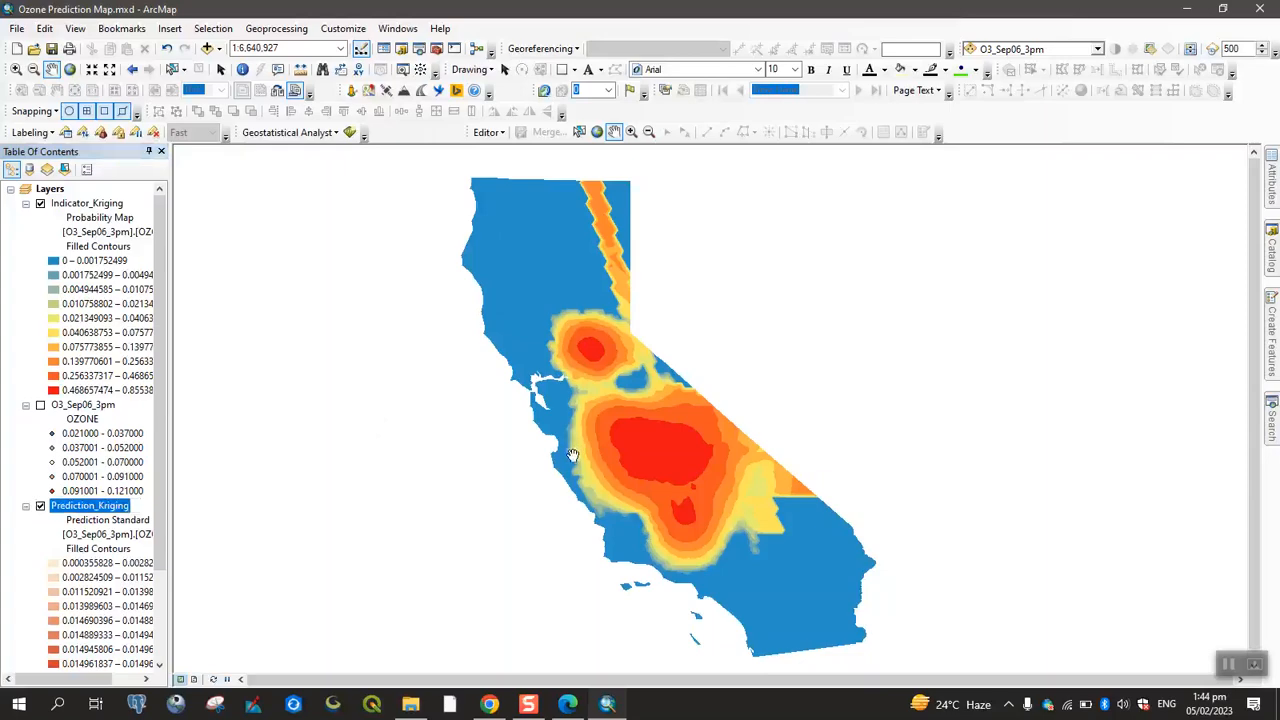
Step: Check the symbology instructions in the tutorial PDF and hide the Prediction_Kriging layer
click(567, 704)
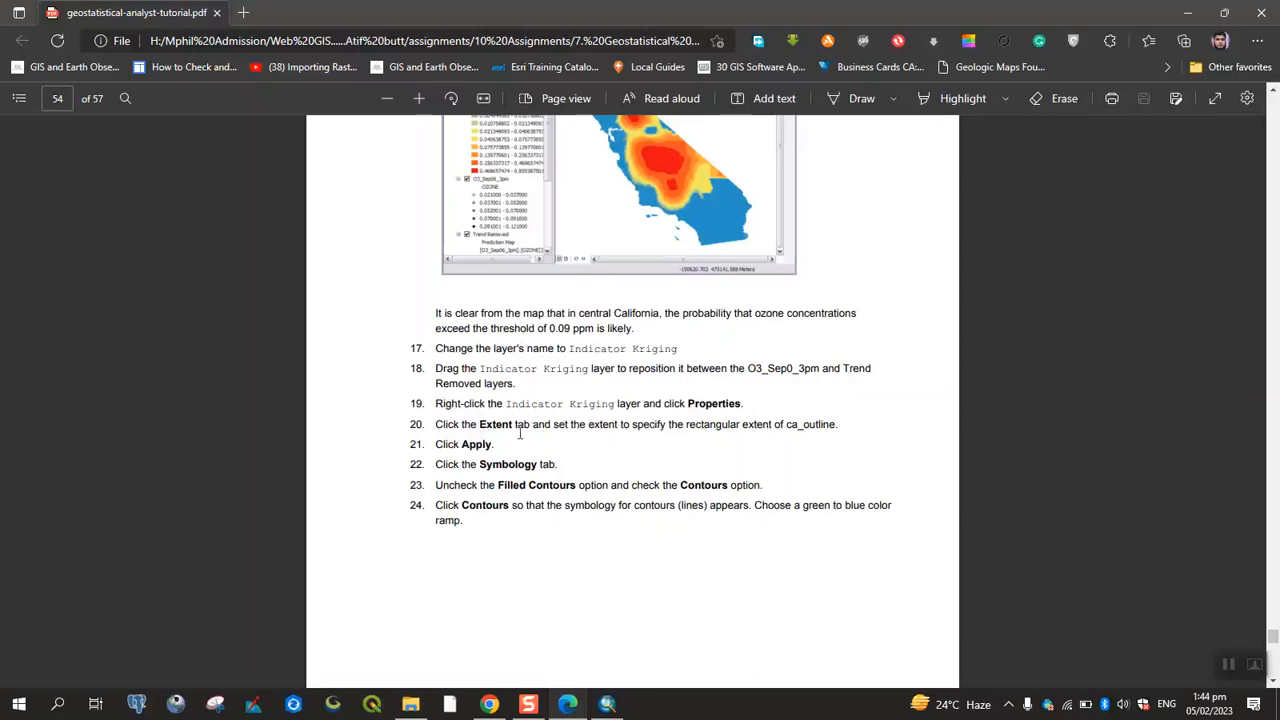
click(606, 704)
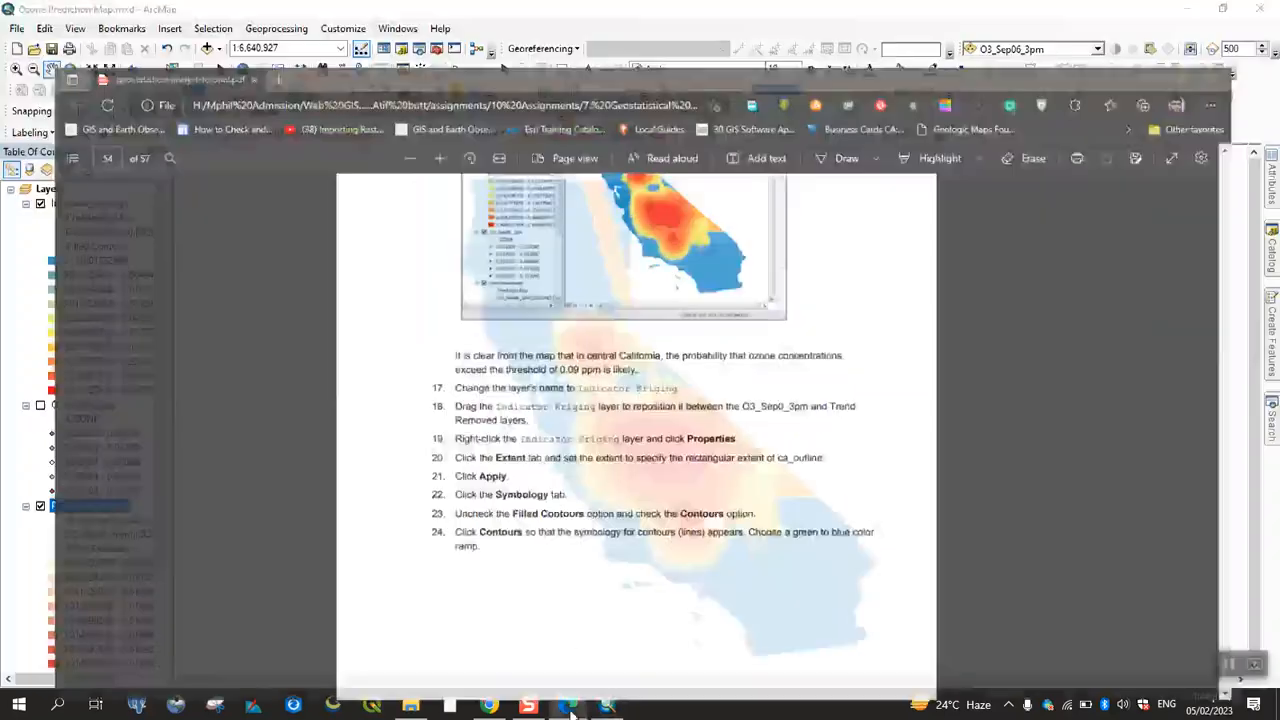
click(40, 506)
Step: Following the tutorial, symbolize the Indicator_Kriging layer with Contours instead of Filled Contours and apply the change
right_click(80, 205)
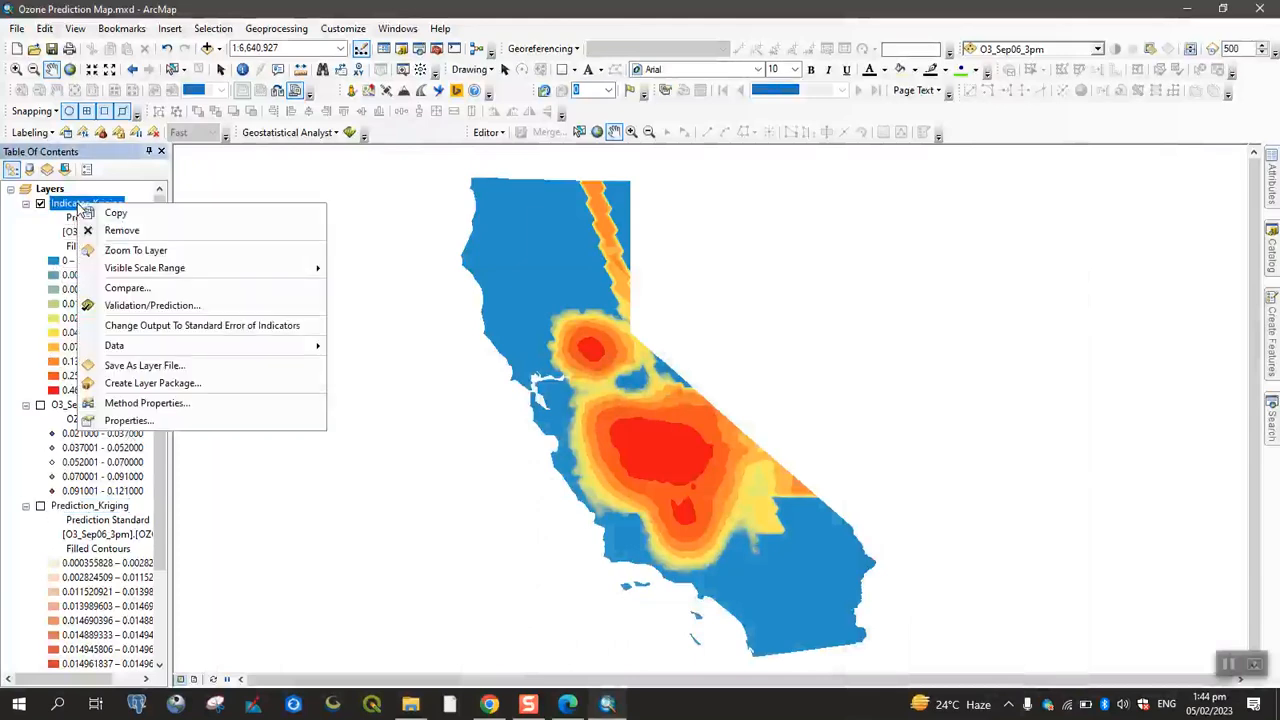
click(153, 419)
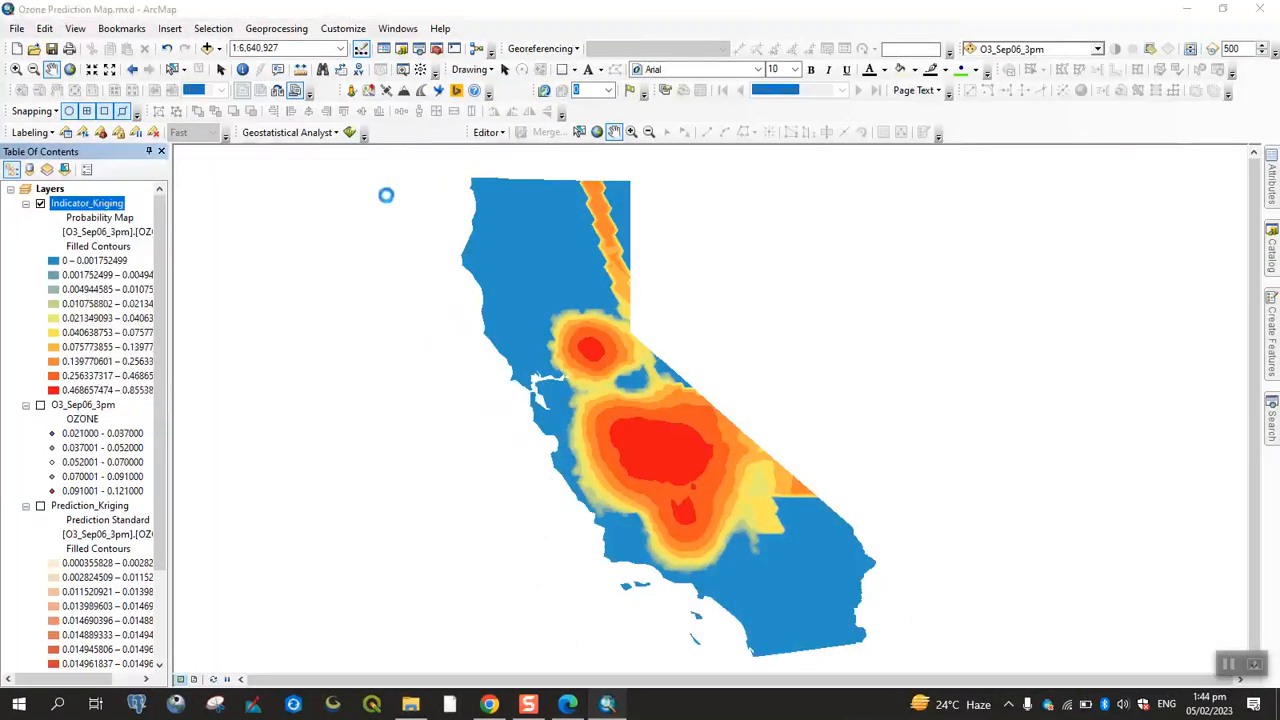
click(590, 184)
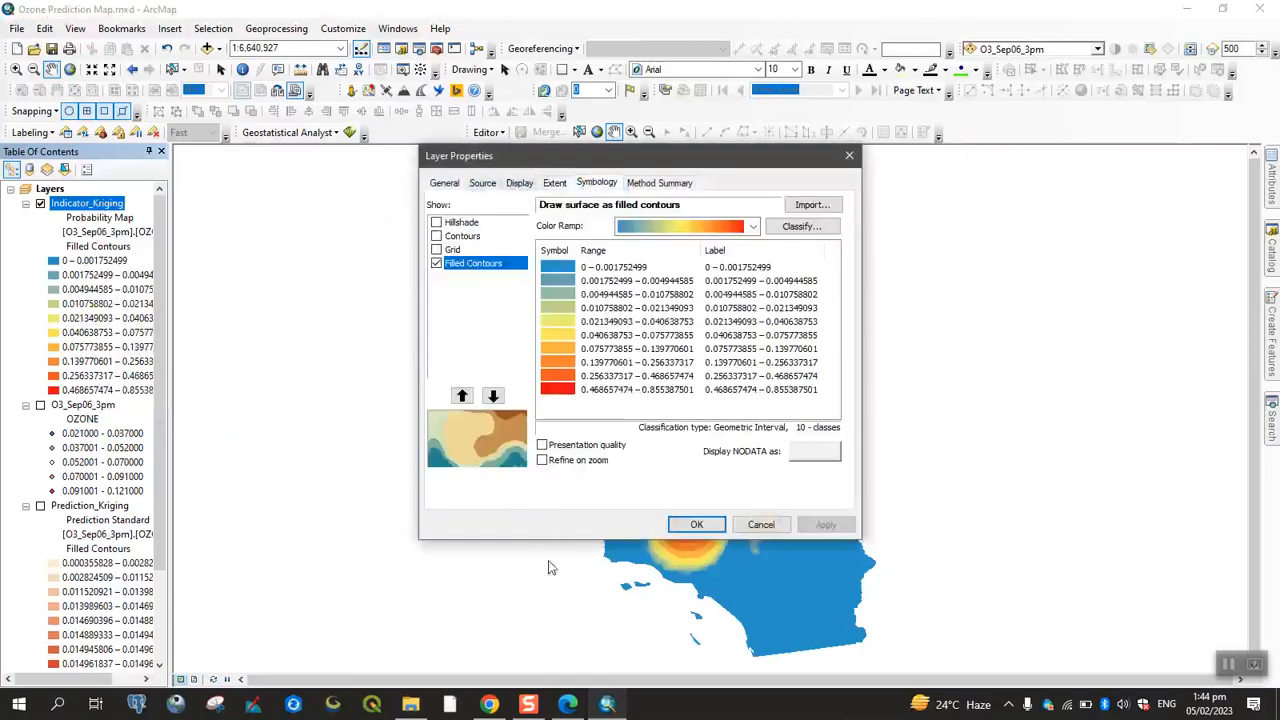
click(567, 705)
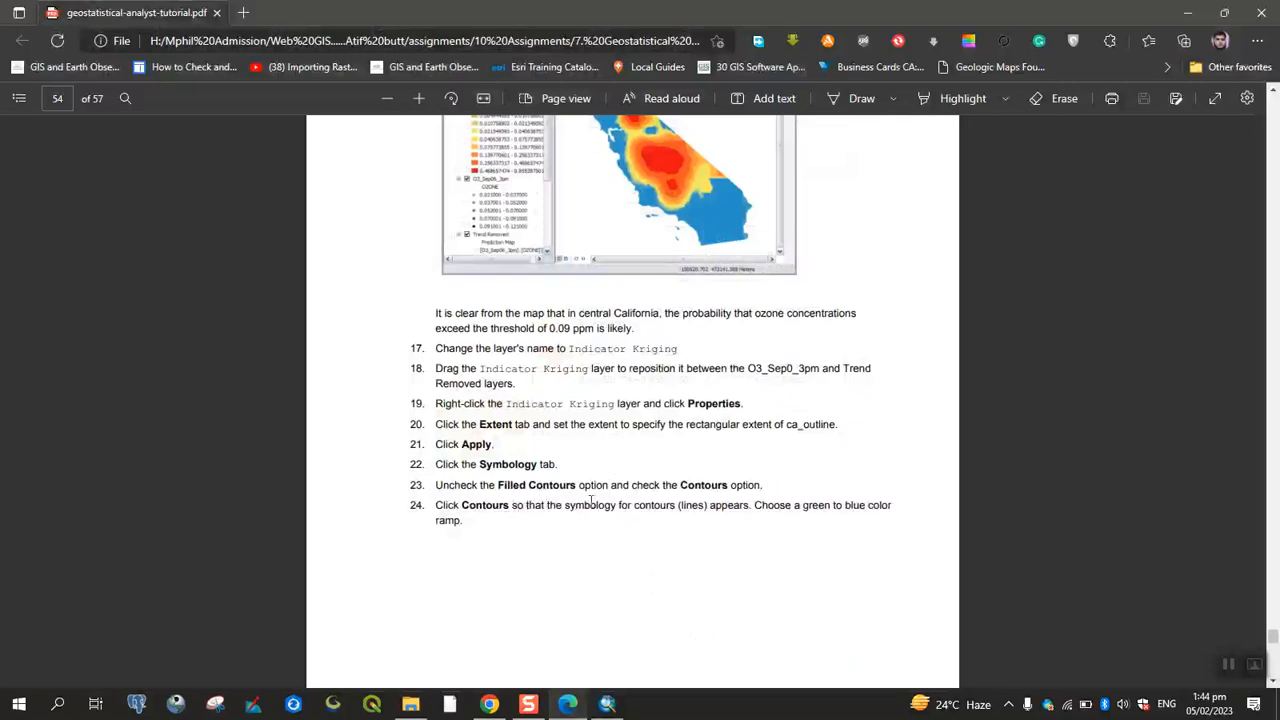
click(567, 703)
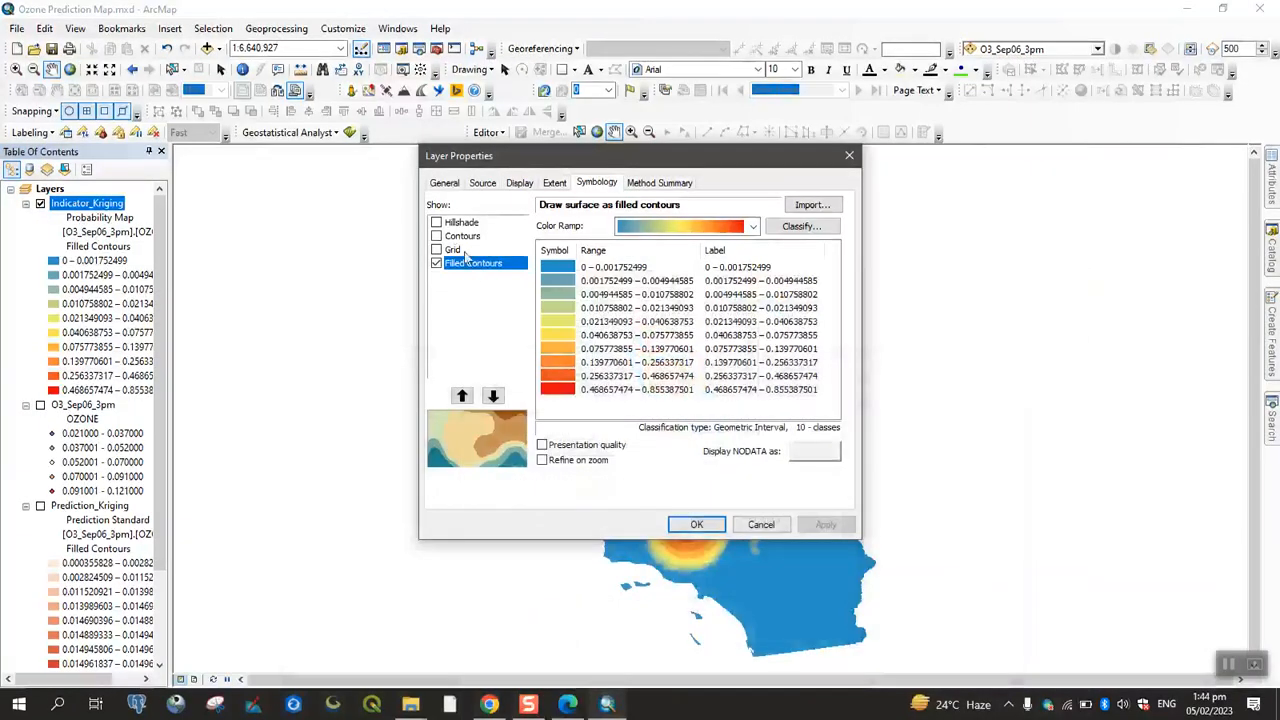
click(437, 237)
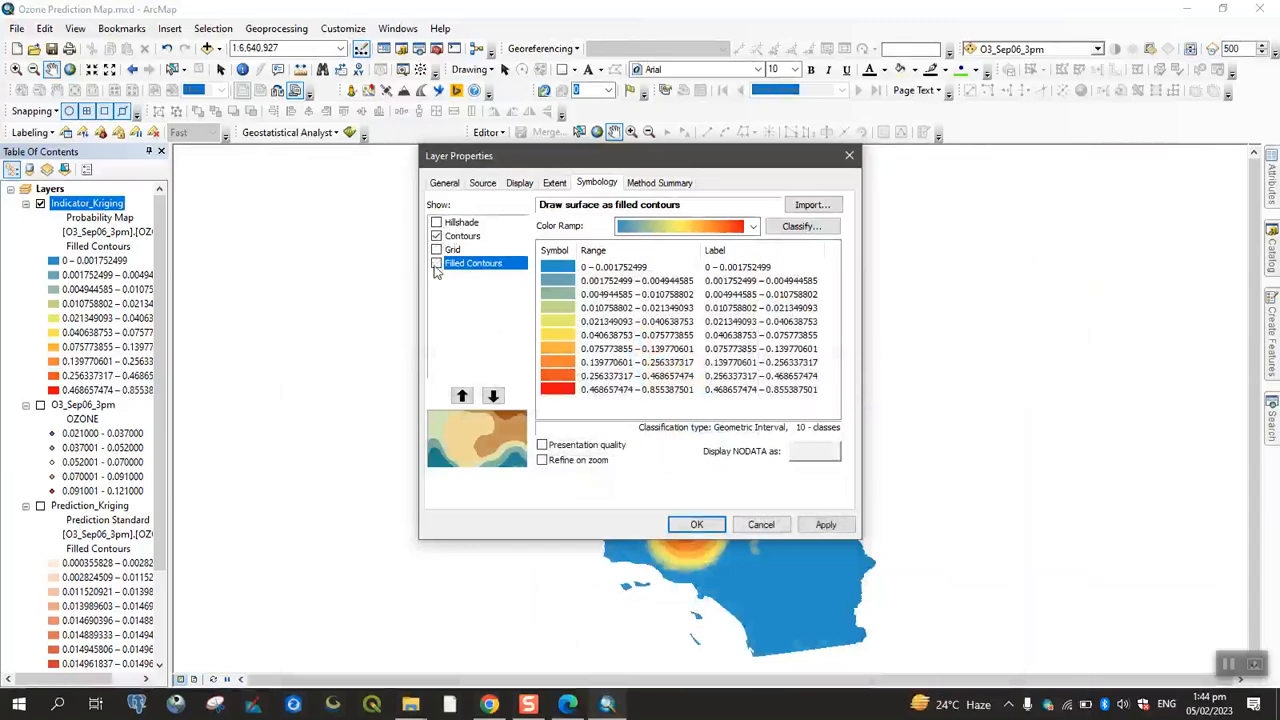
click(567, 703)
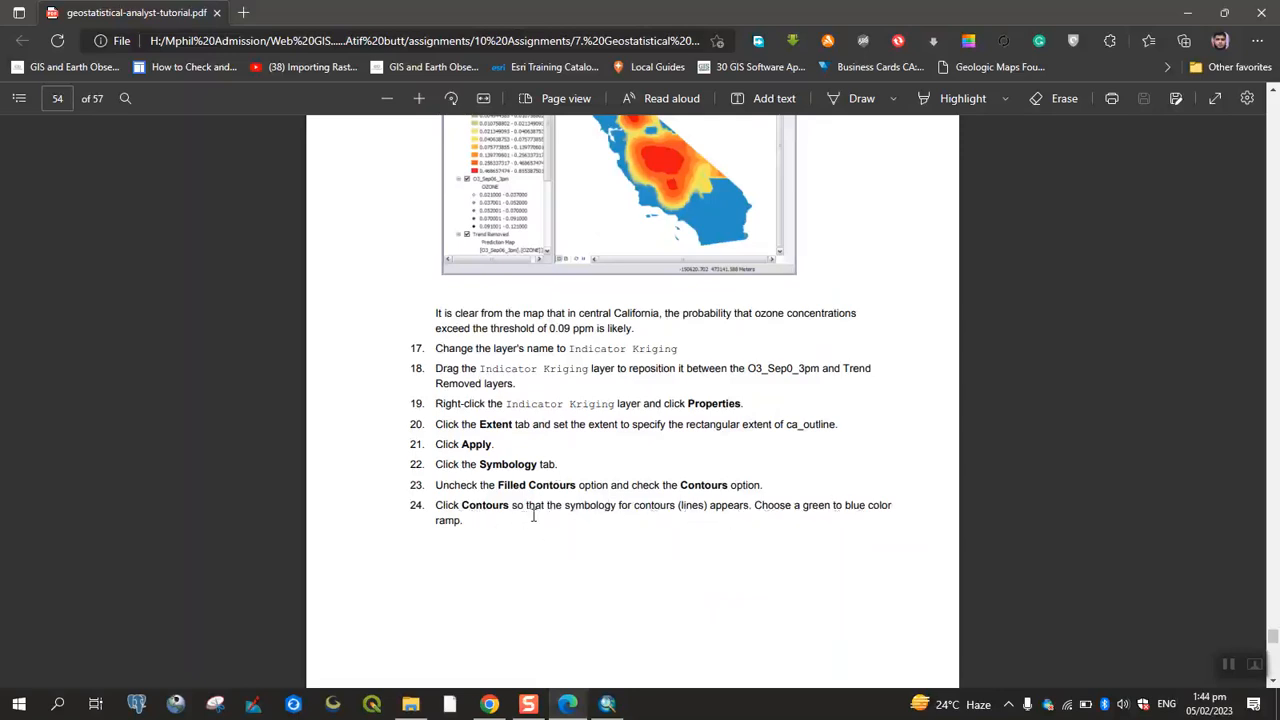
scroll(533, 515, down, 5)
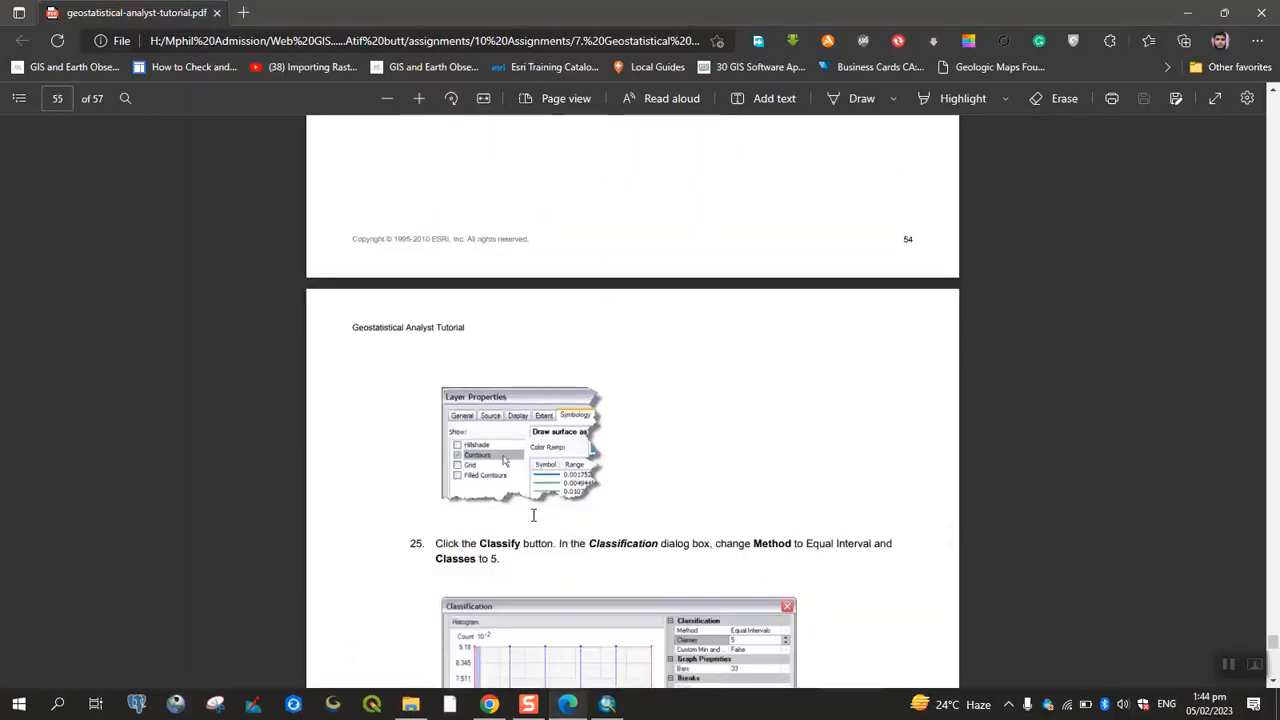
scroll(533, 515, down, 3)
click(567, 703)
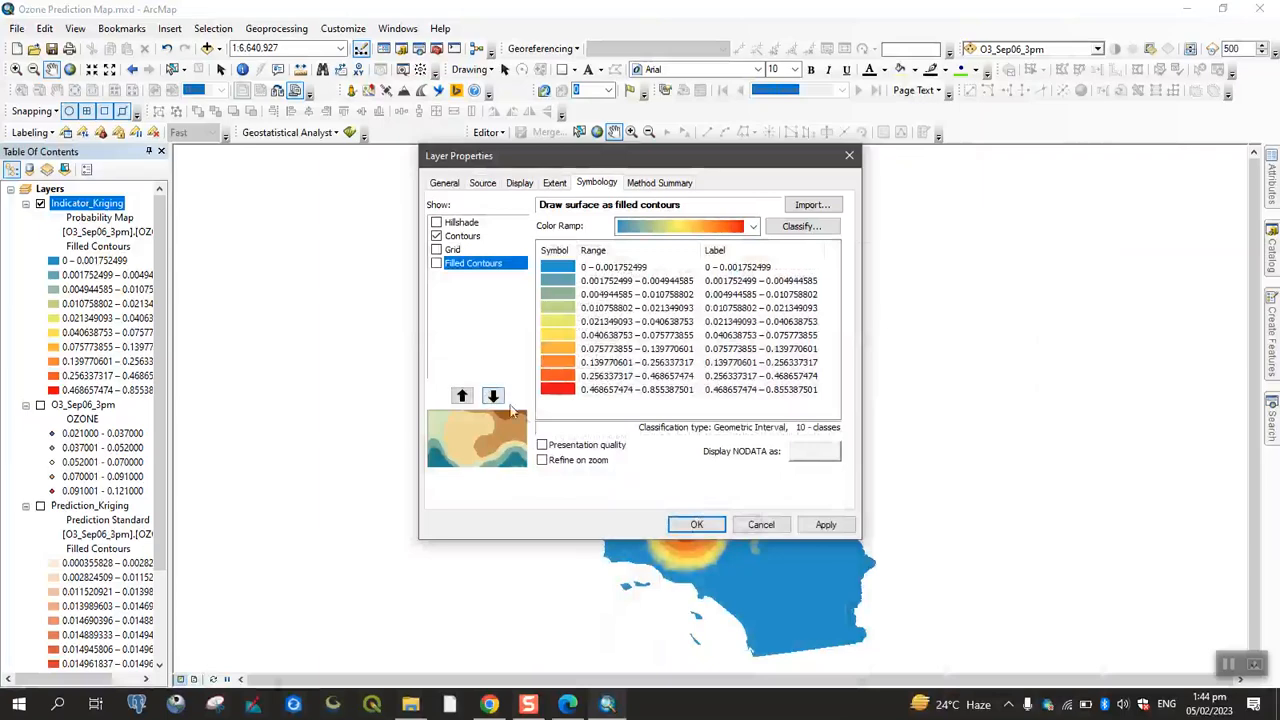
click(825, 524)
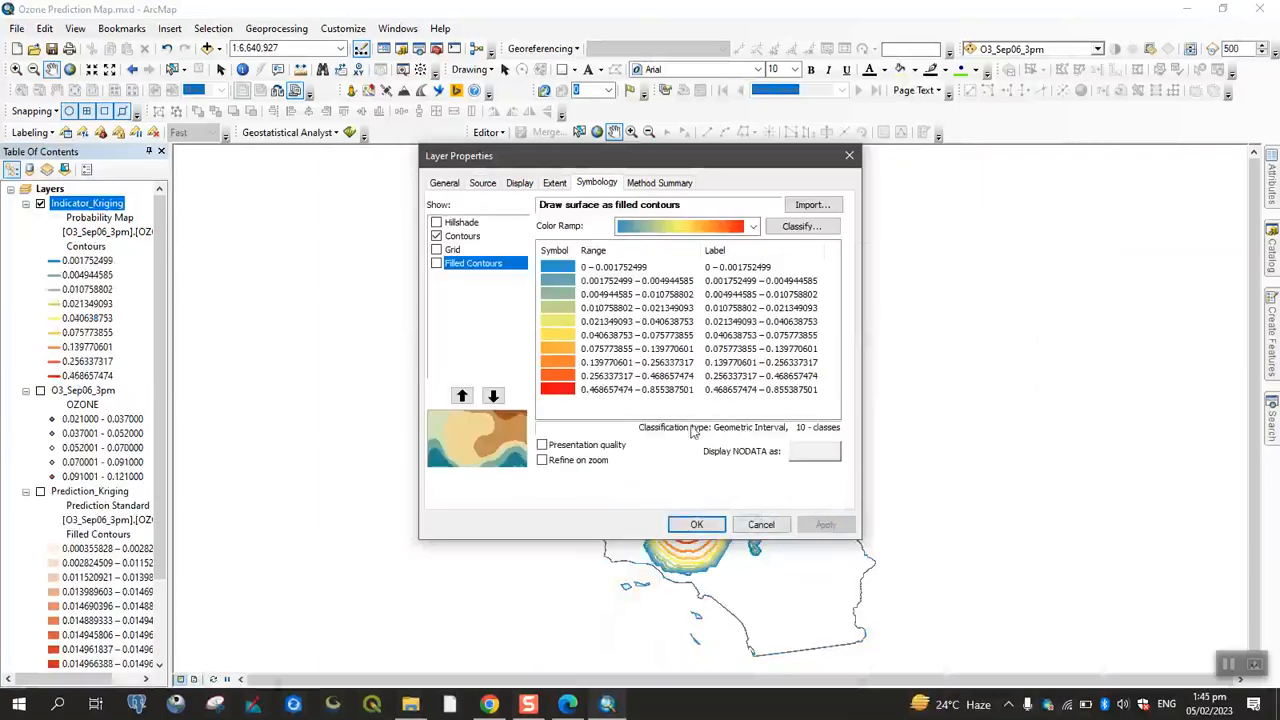
click(753, 228)
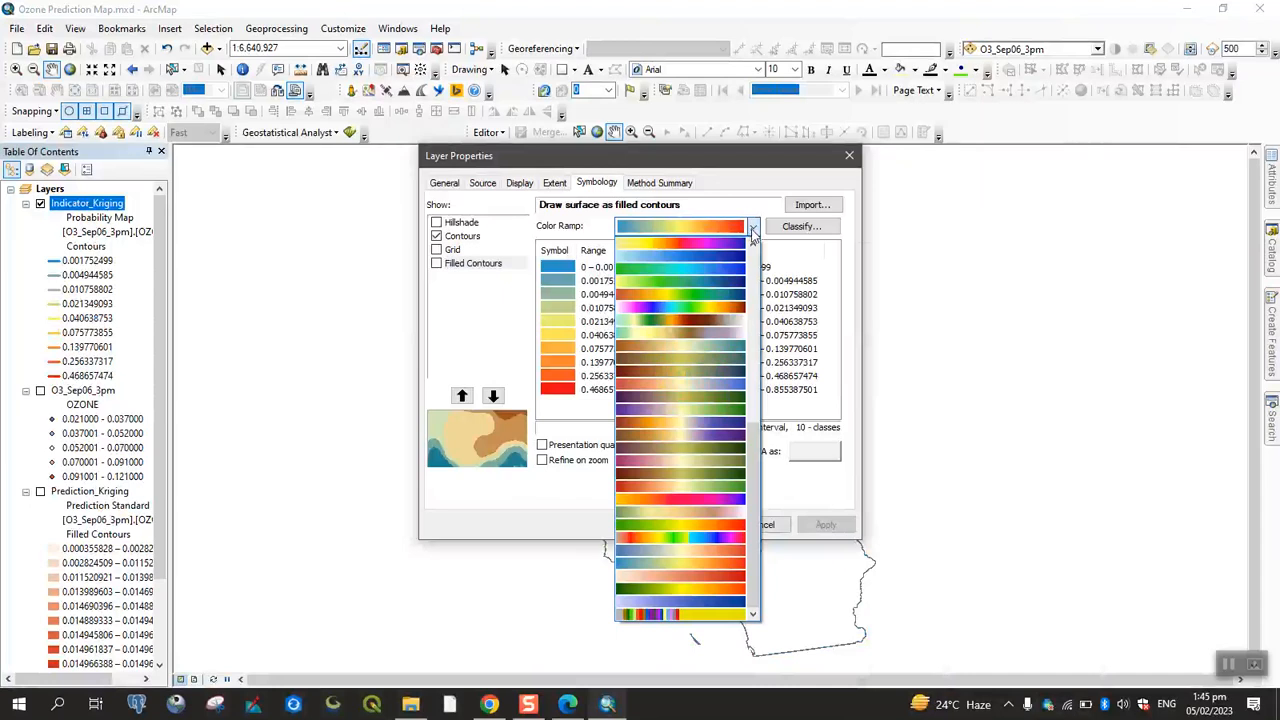
click(752, 230)
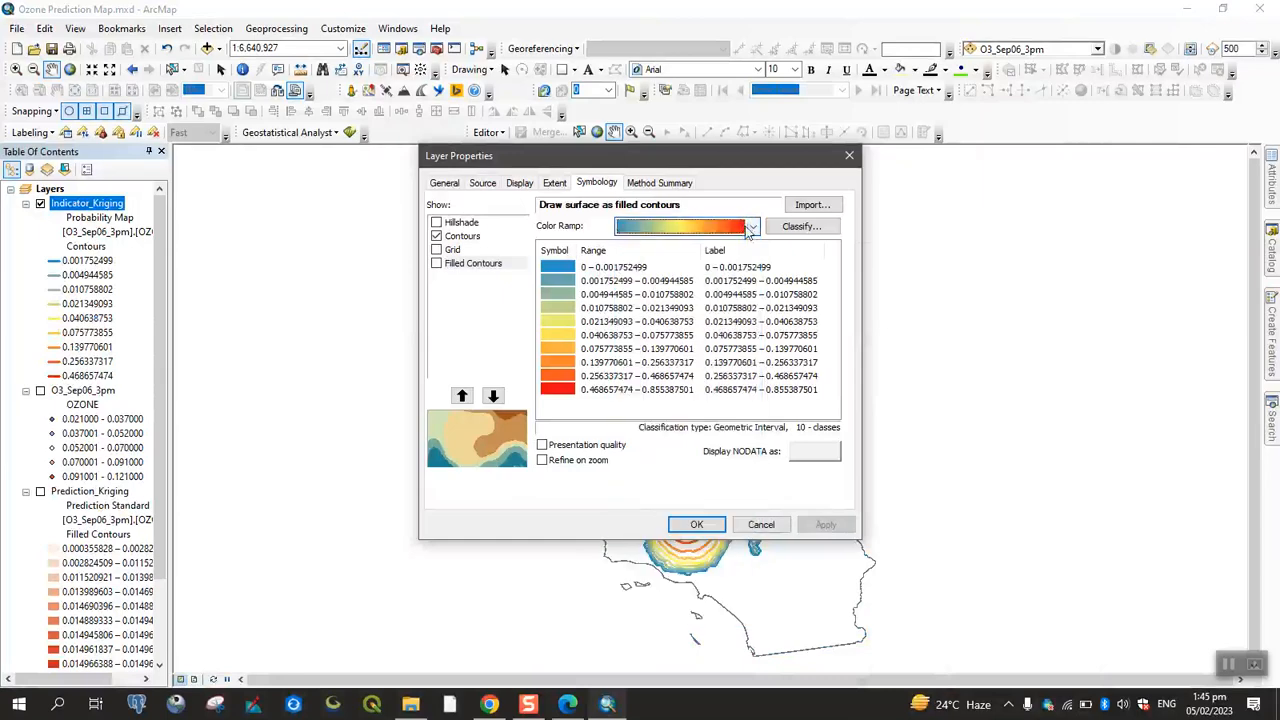
click(636, 230)
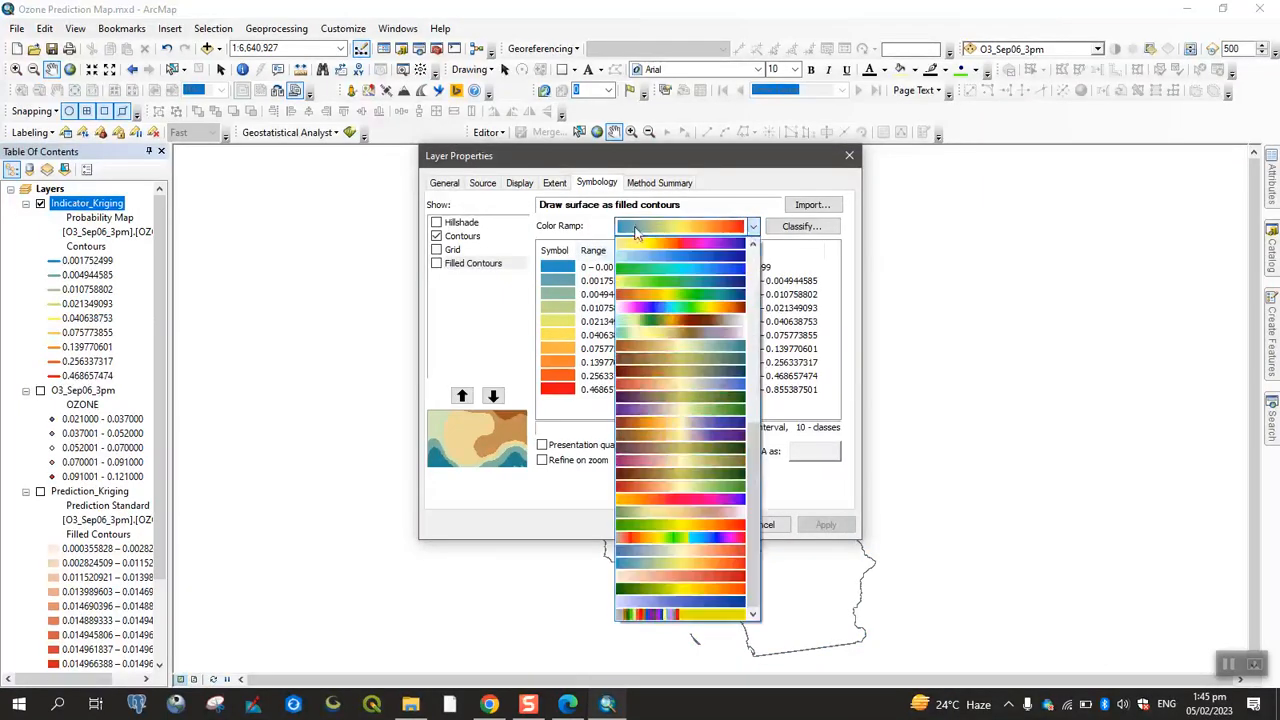
click(800, 231)
click(800, 228)
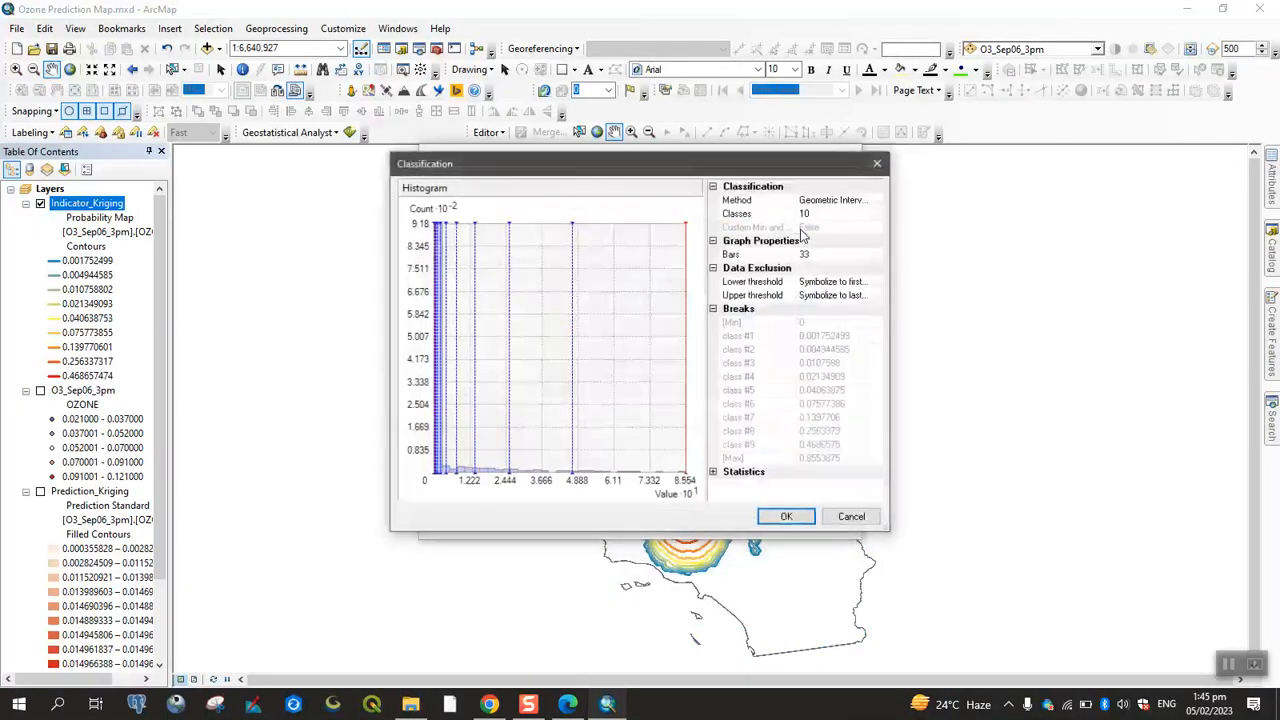
click(866, 168)
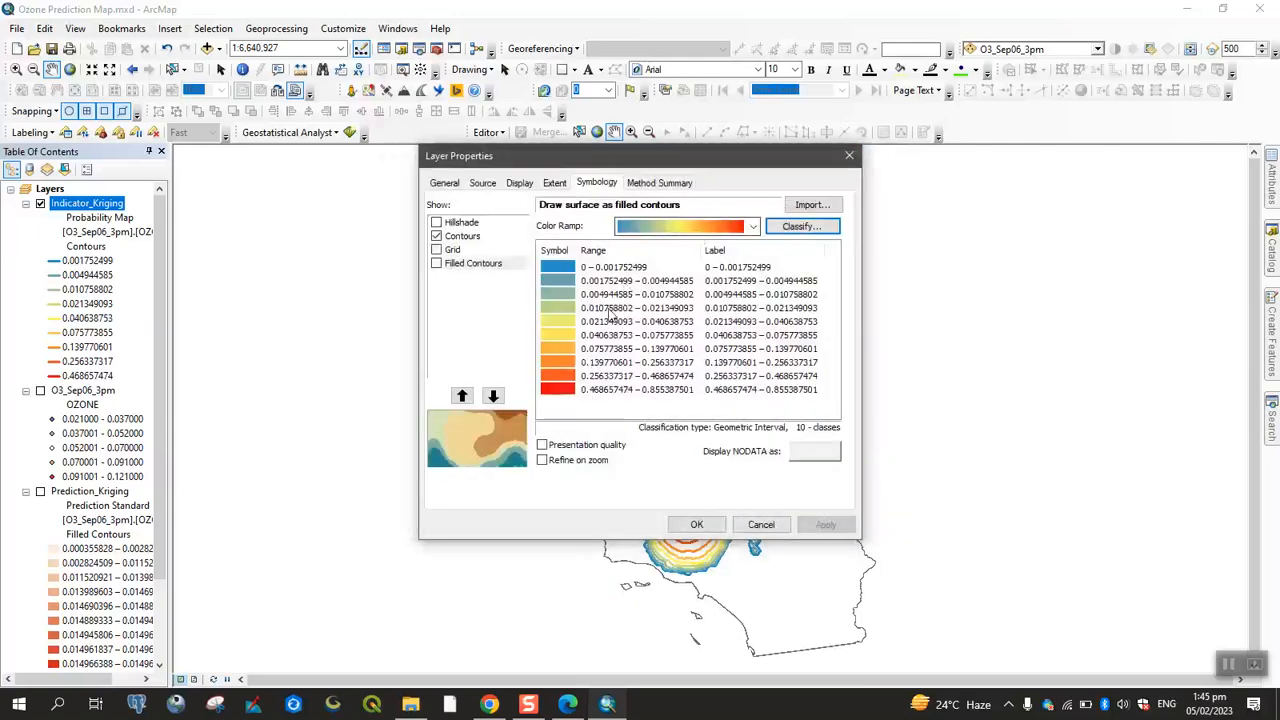
double_click(566, 272)
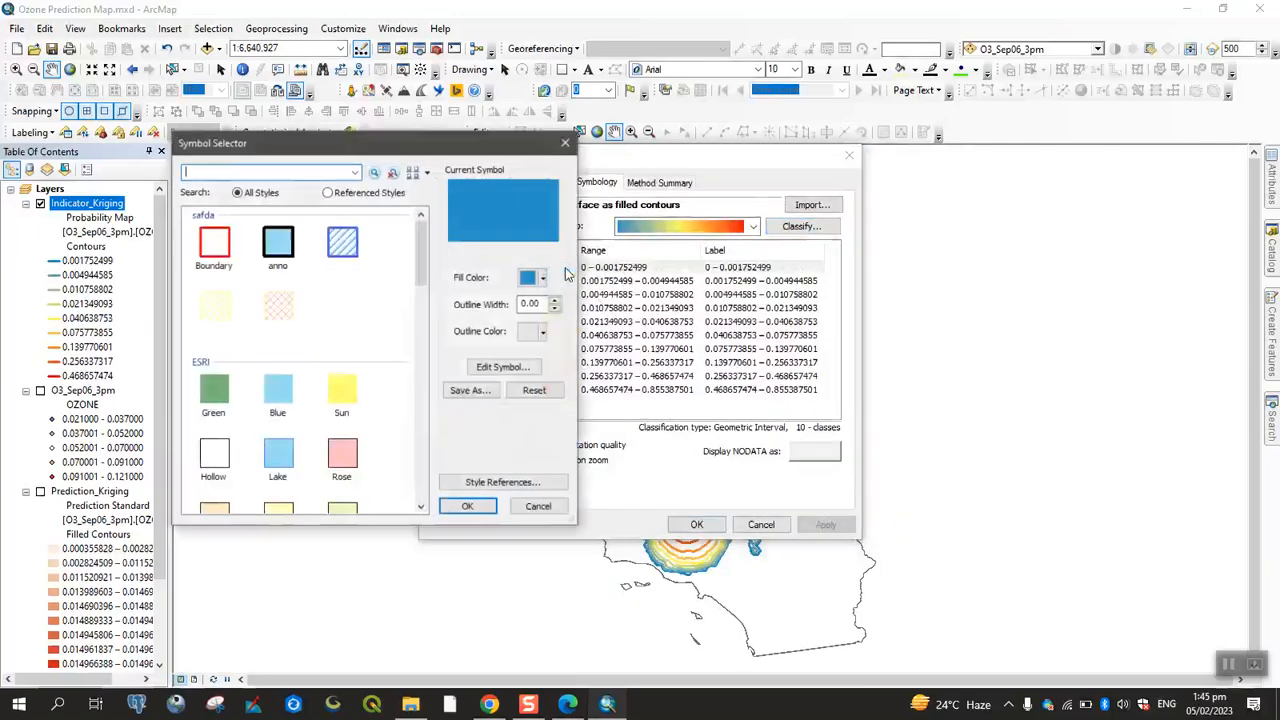
click(565, 145)
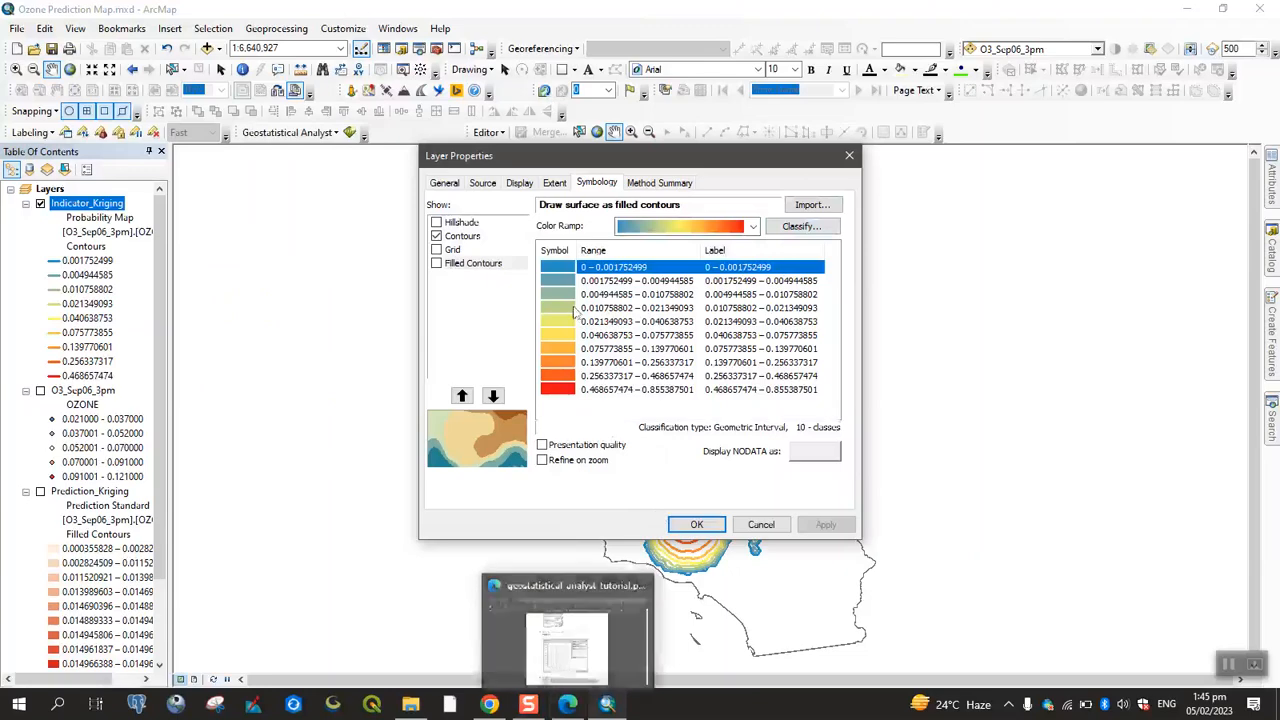
Step: Look up the classification settings in the tutorial and set Indicator_Kriging's classification to Equal Intervals with 5 classes
click(567, 704)
scroll(570, 422, down, 4)
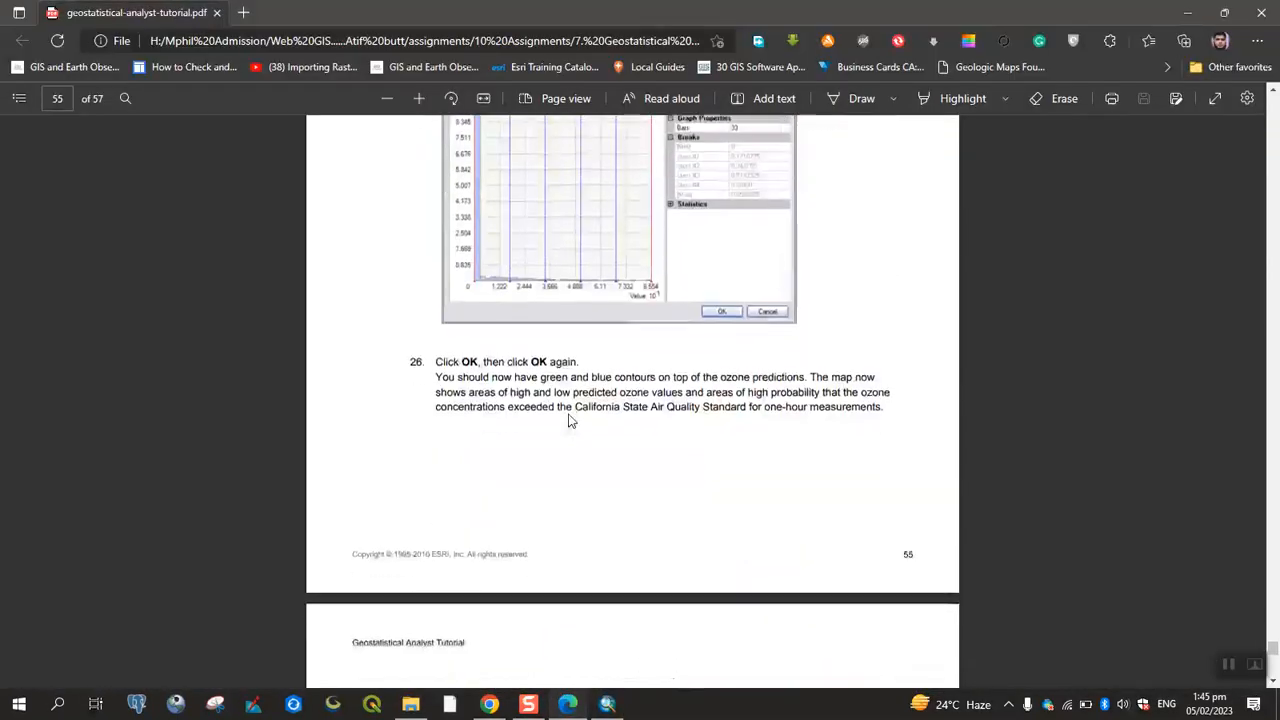
scroll(565, 412, up, 3)
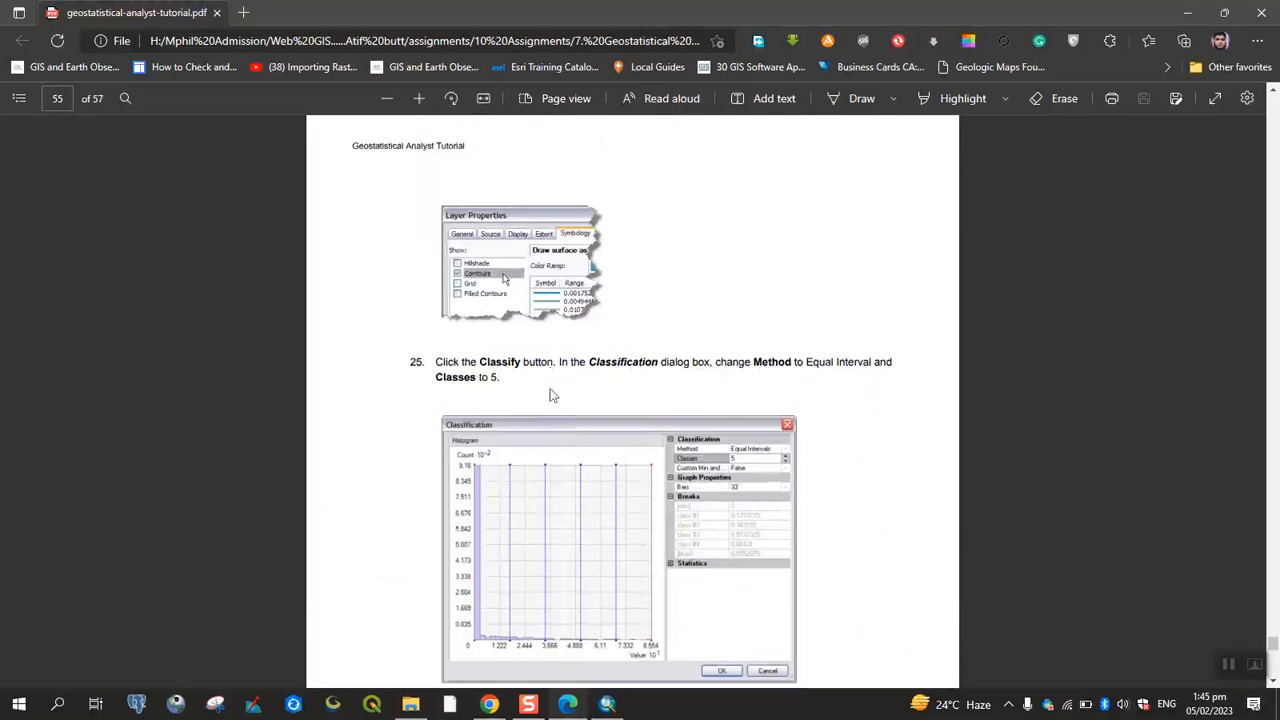
click(607, 704)
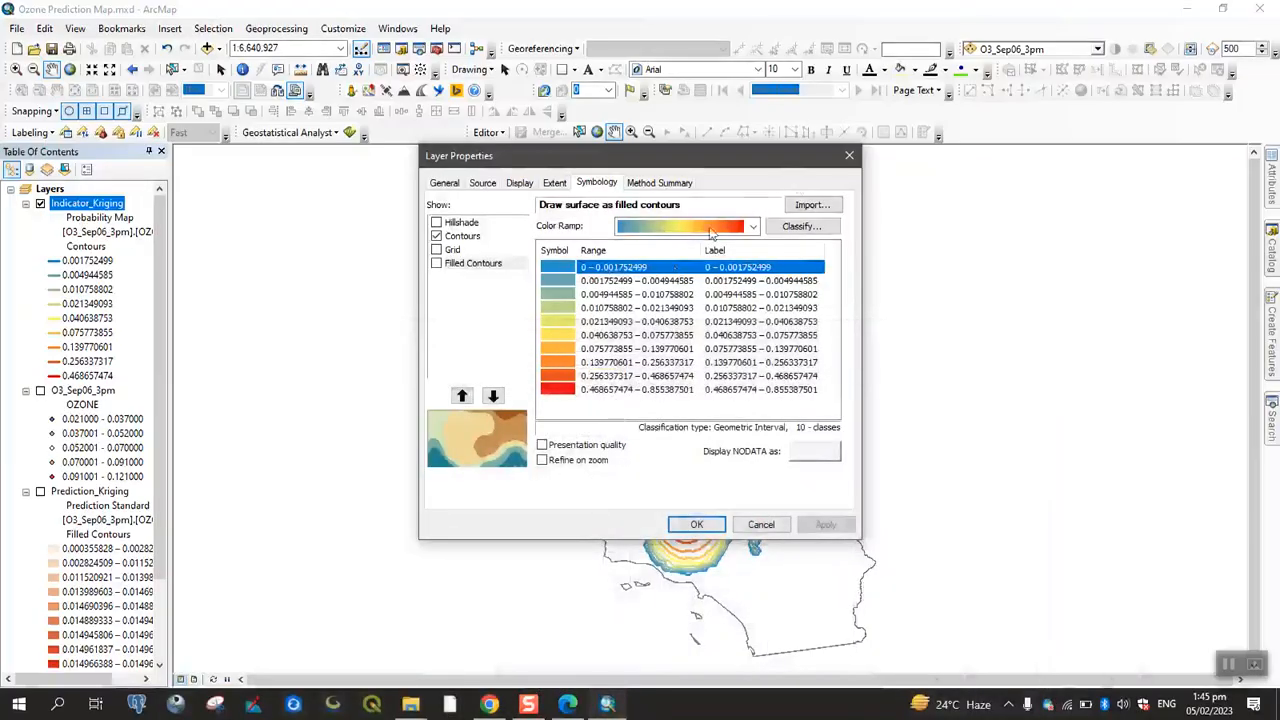
click(803, 227)
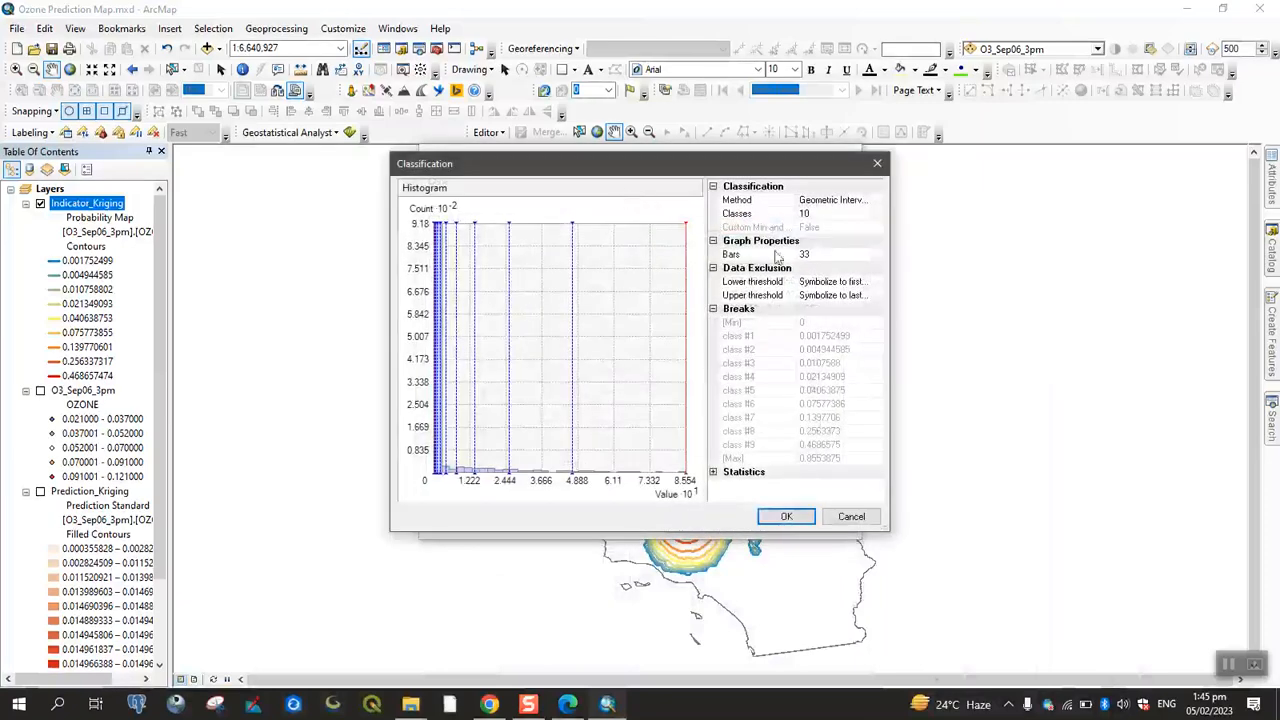
click(830, 200)
click(830, 200)
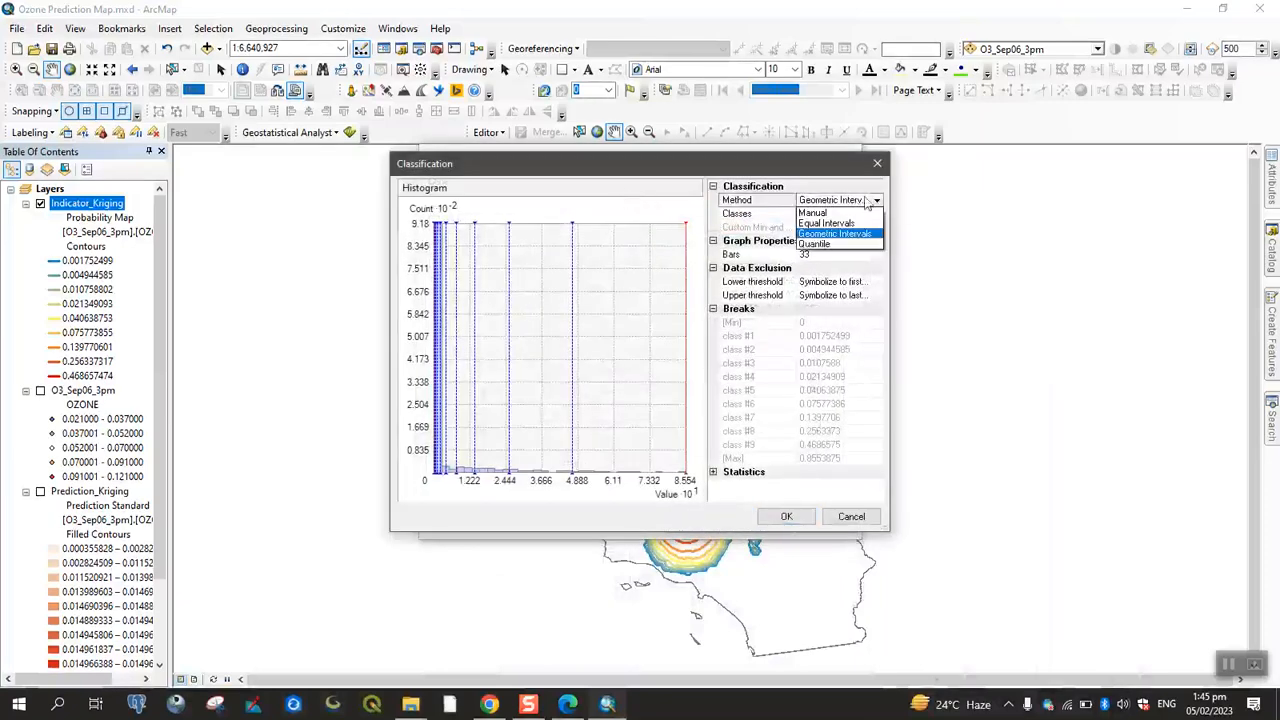
click(831, 223)
click(822, 213)
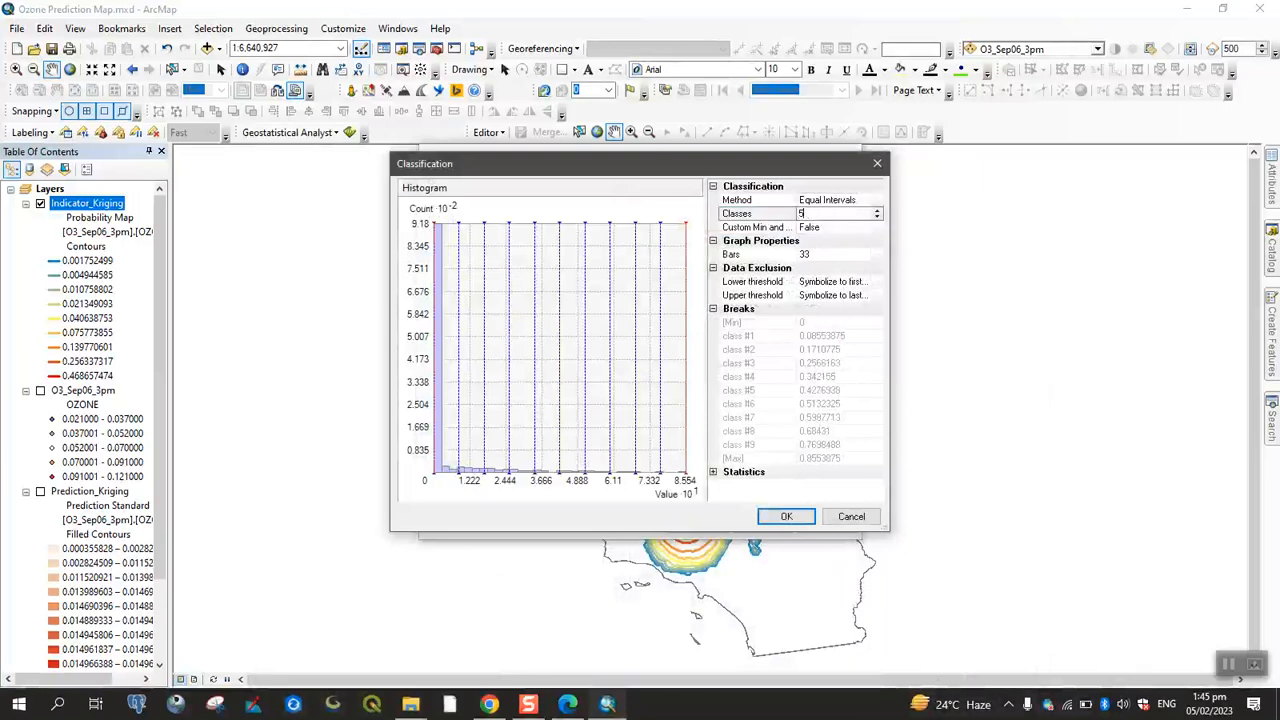
click(699, 215)
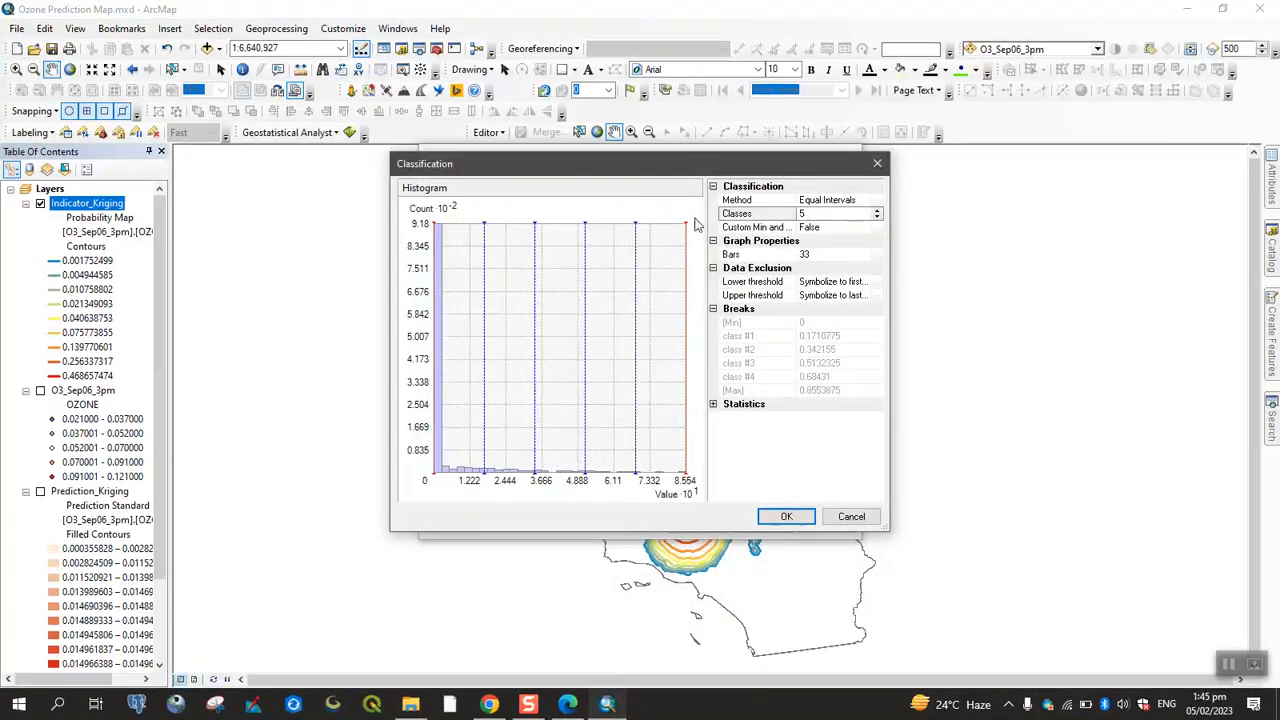
Step: View the tutorial's expected contour map, and accept the classification and the Indicator_Kriging layer properties
click(570, 704)
scroll(566, 477, down, 5)
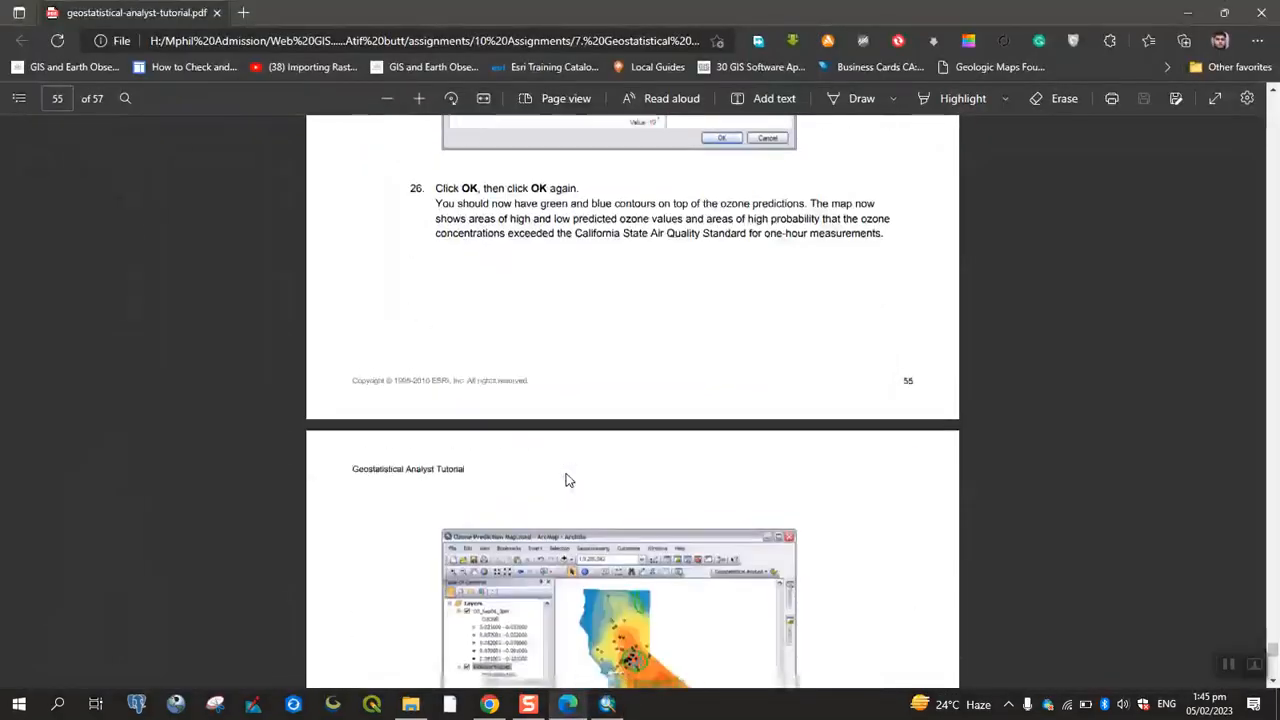
scroll(470, 335, down, 3)
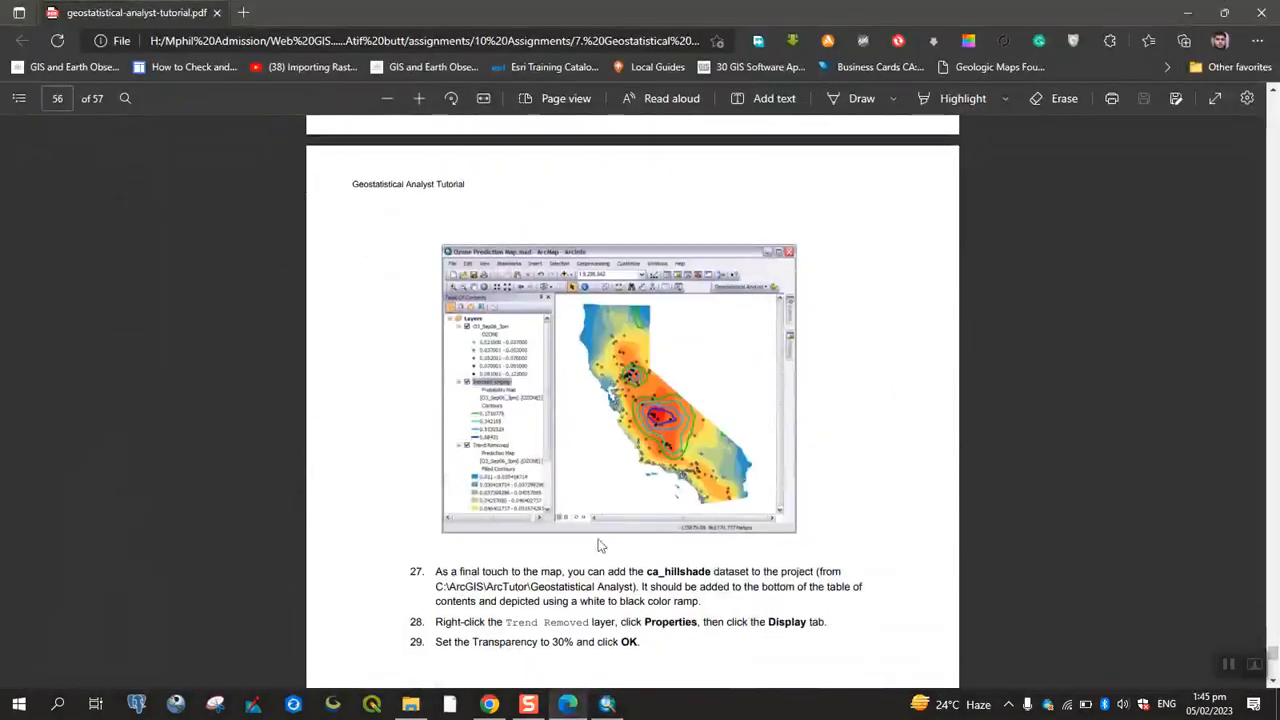
click(607, 704)
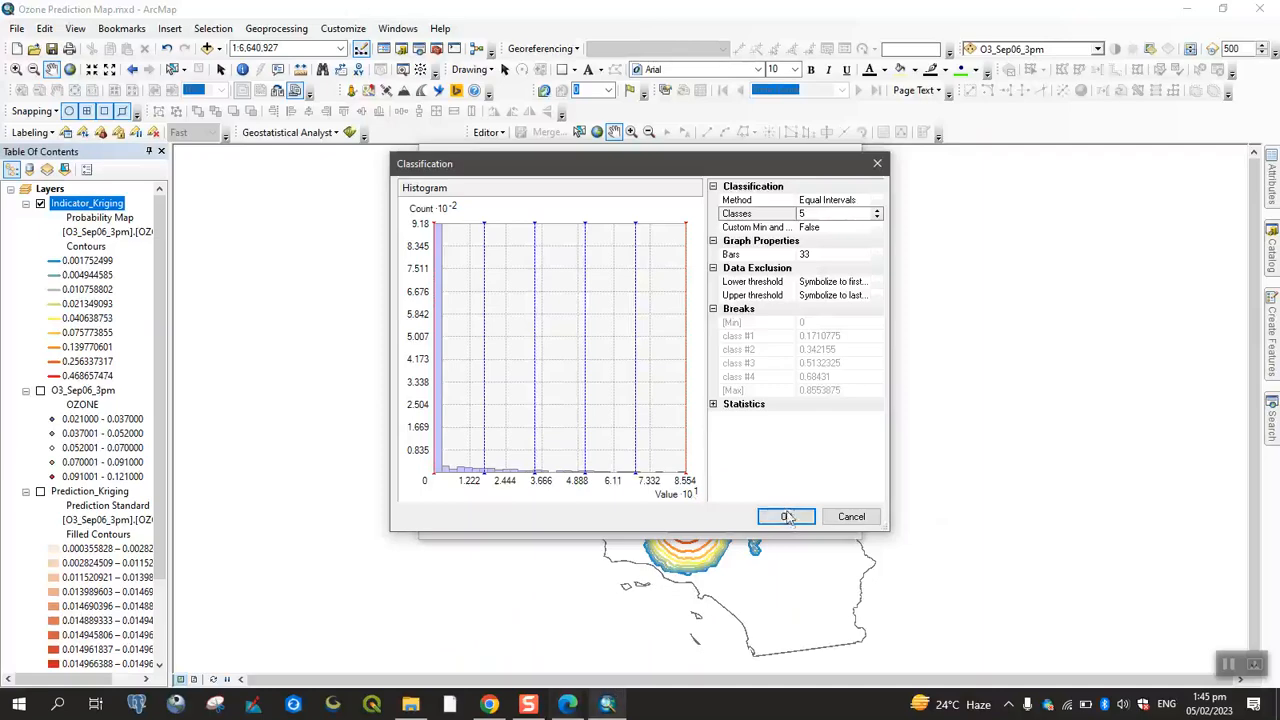
click(784, 516)
click(697, 524)
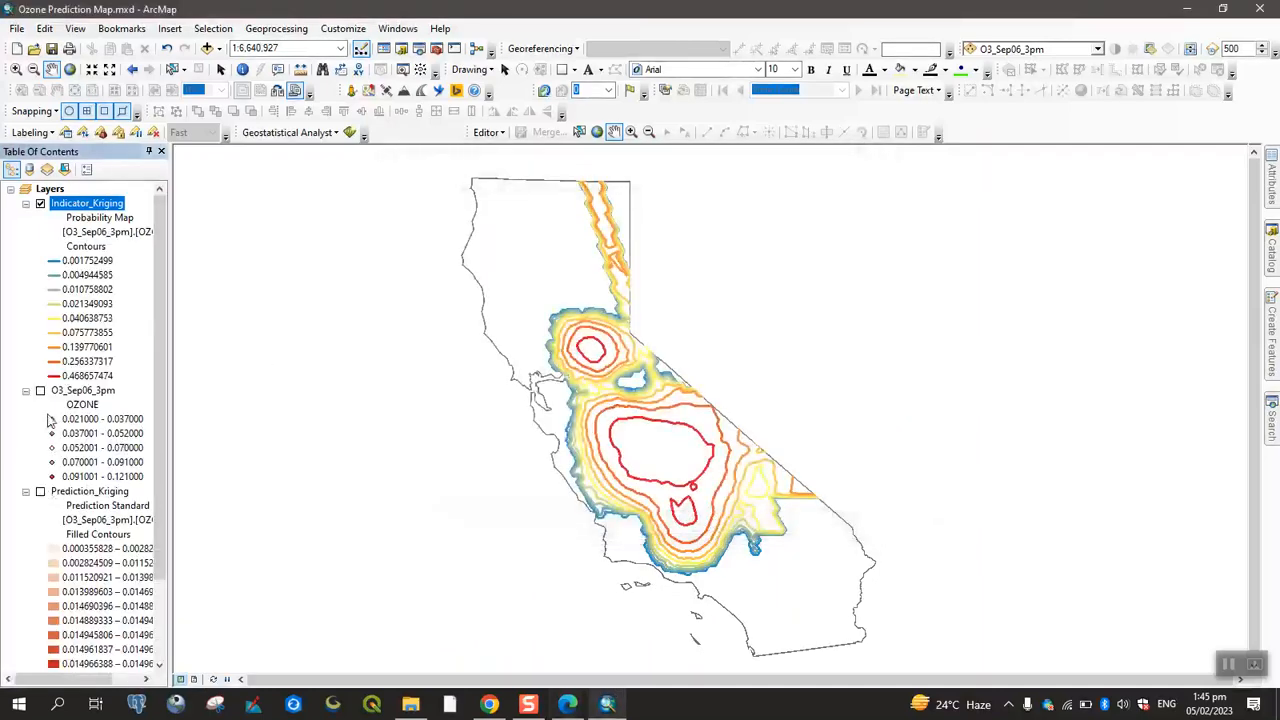
Step: Display the Kriging layer beneath the contours, and show the O3_Sep06_3pm points briefly before hiding them again
scroll(48, 412, down, 3)
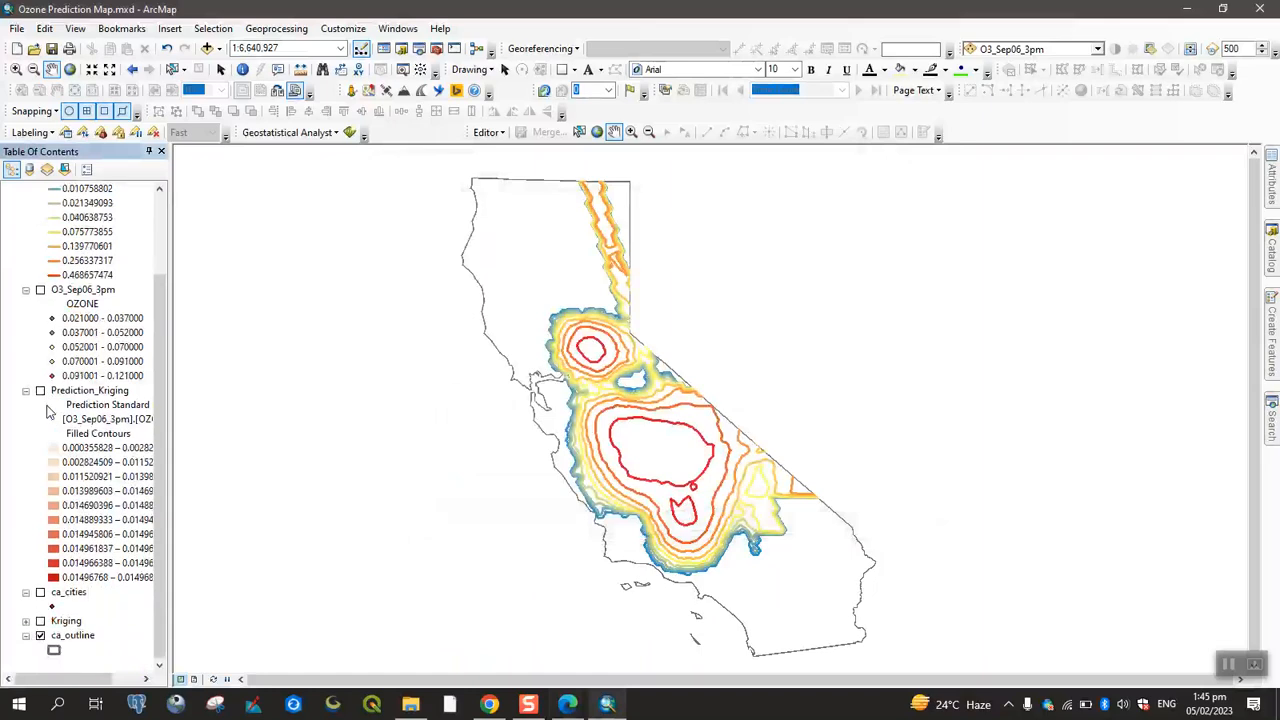
click(40, 621)
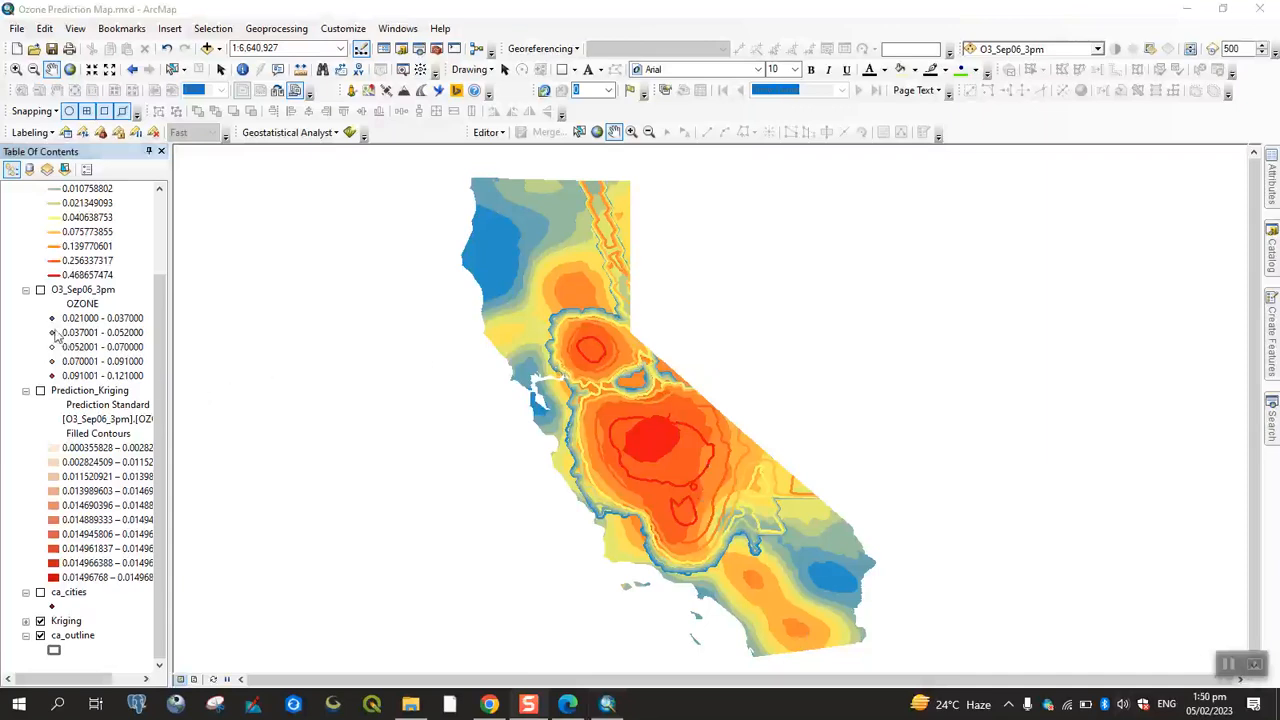
click(40, 291)
scroll(44, 300, up, 3)
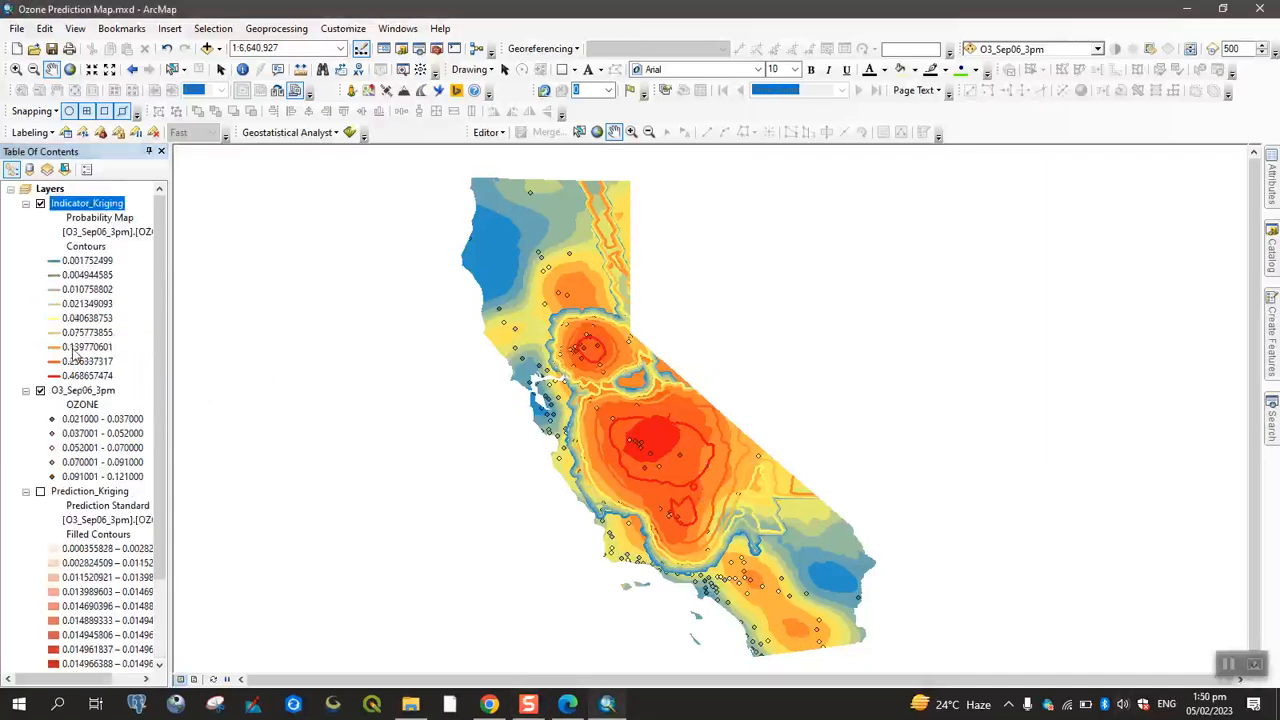
click(40, 390)
Step: Check the tutorial's final-touch instructions and add the ca_hillshade dataset from ca_ozone.gdb beneath the other layers
click(567, 704)
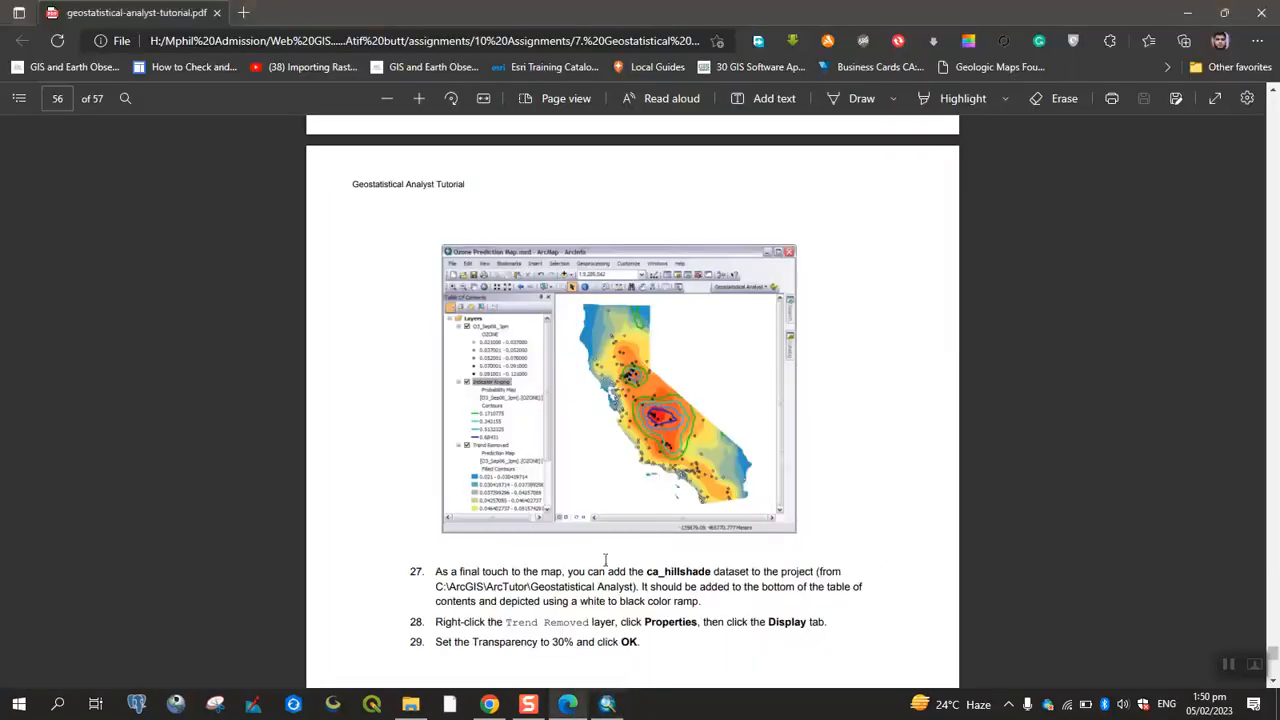
scroll(597, 549, down, 3)
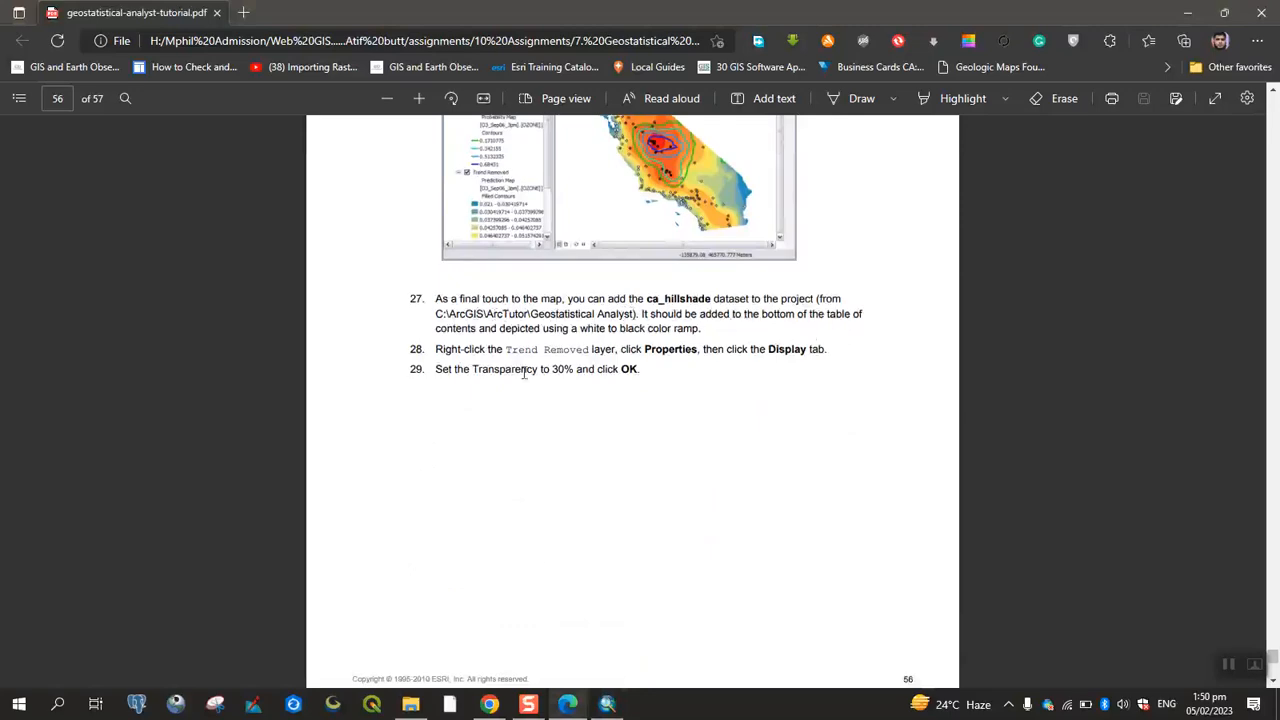
click(606, 704)
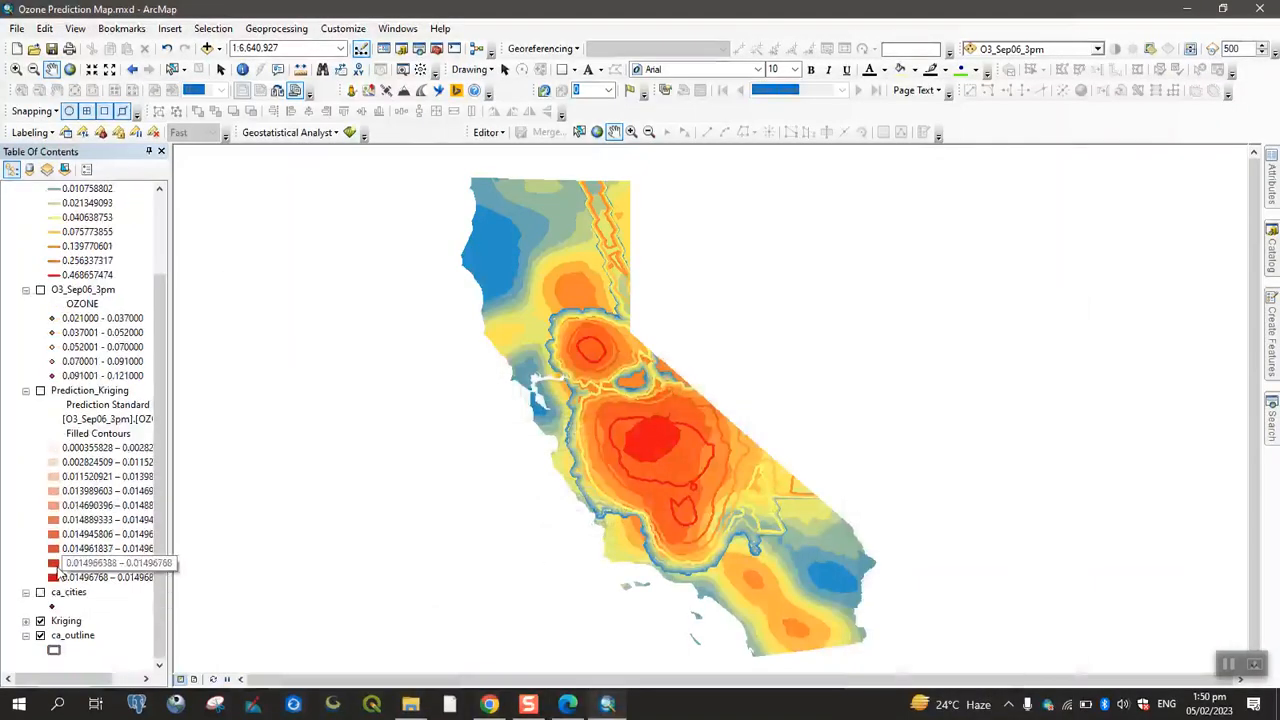
click(207, 48)
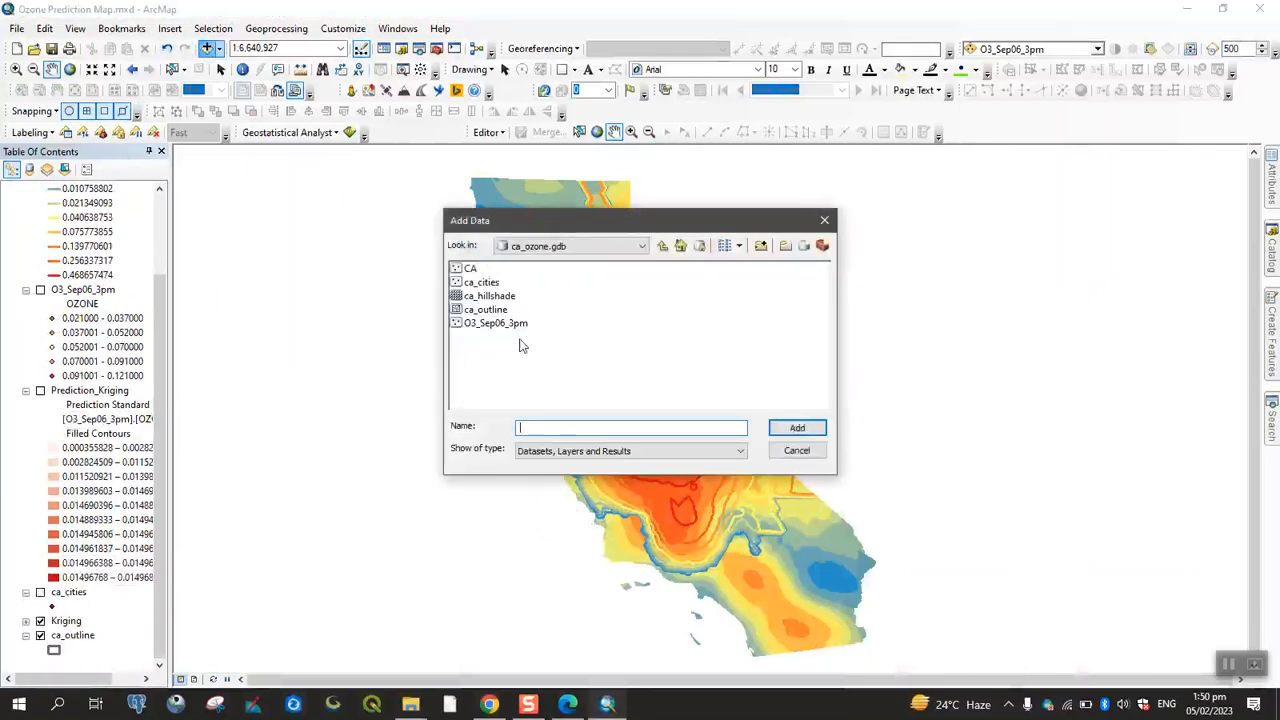
click(492, 298)
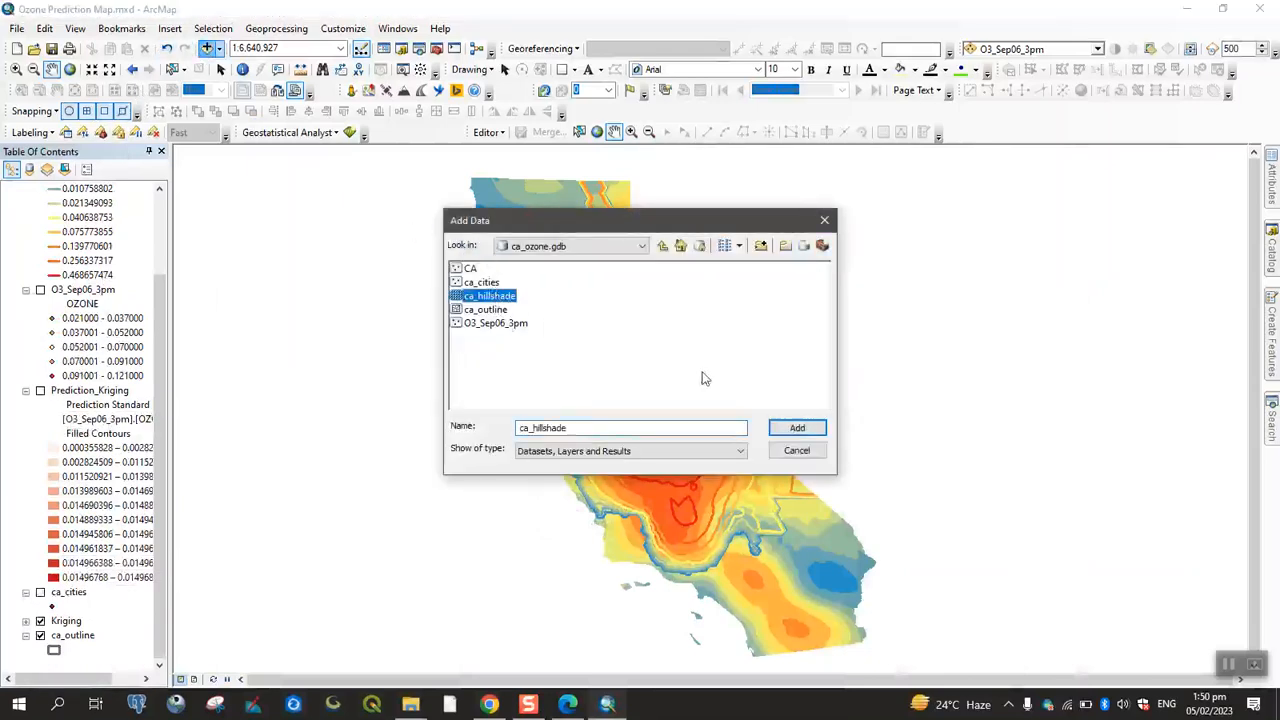
click(784, 427)
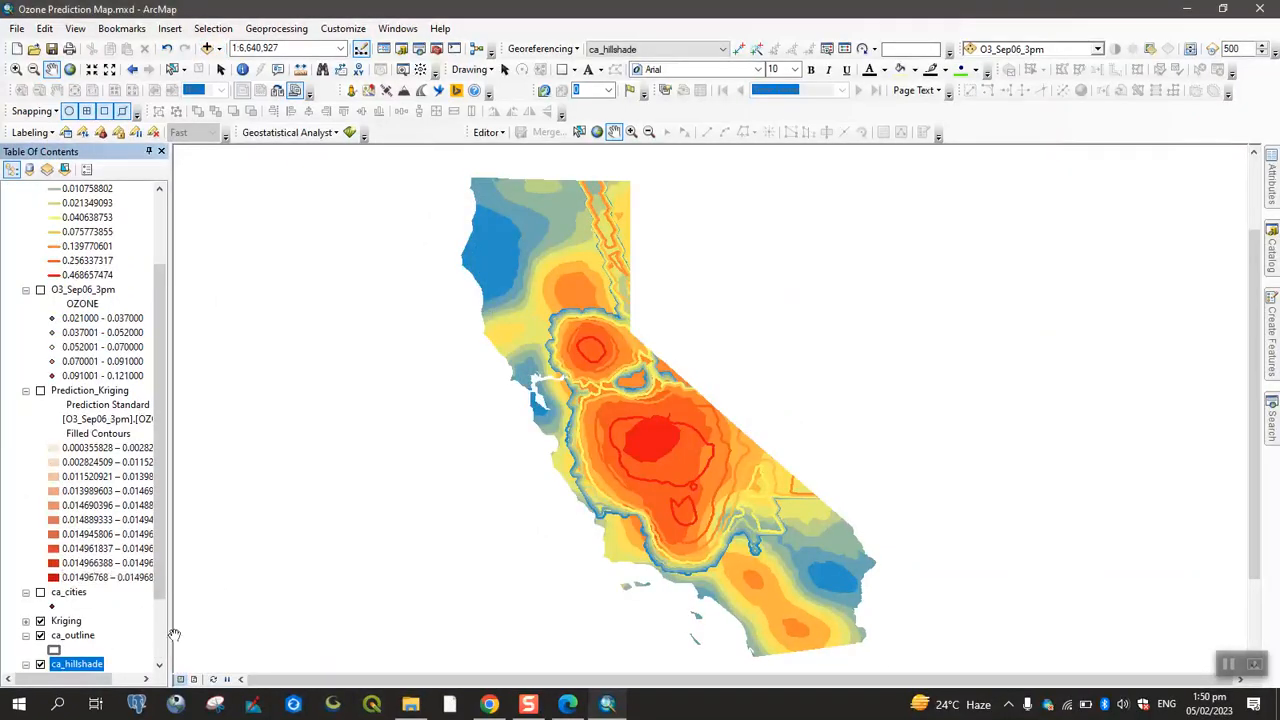
Step: Check the tutorial's layer transparency instructions and turn on the Prediction_Kriging layer
click(567, 704)
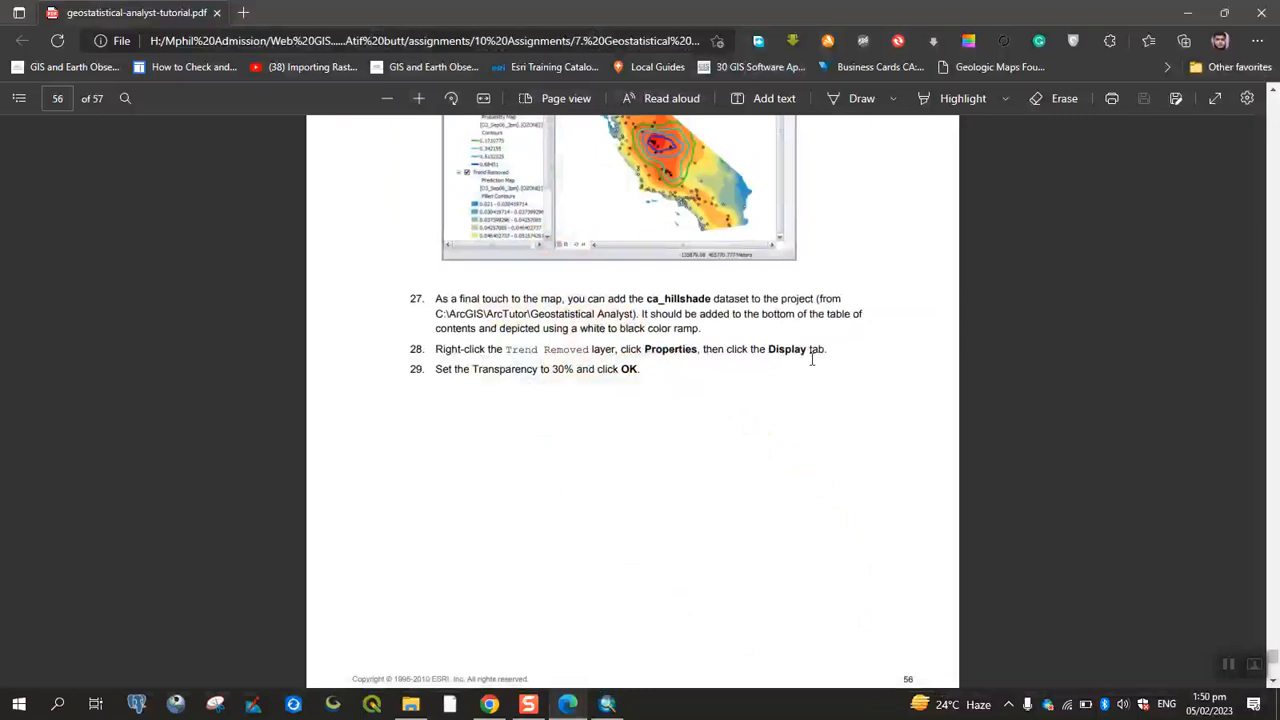
click(567, 704)
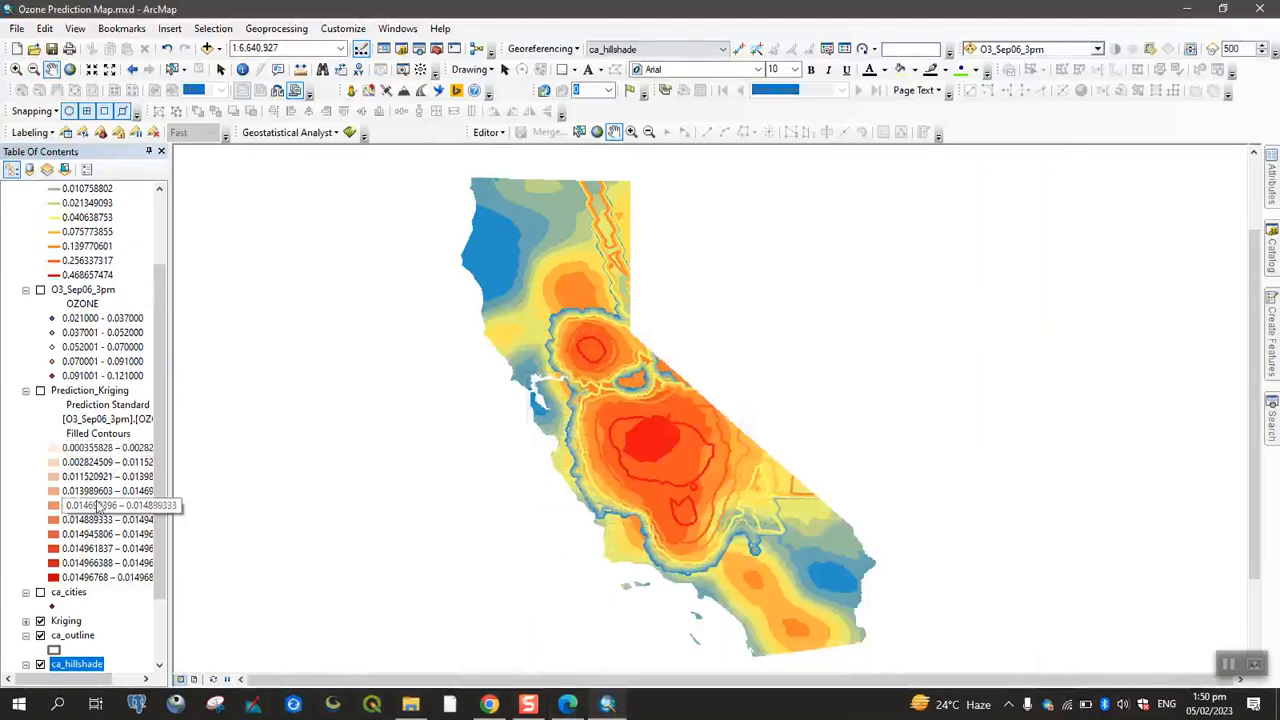
click(40, 392)
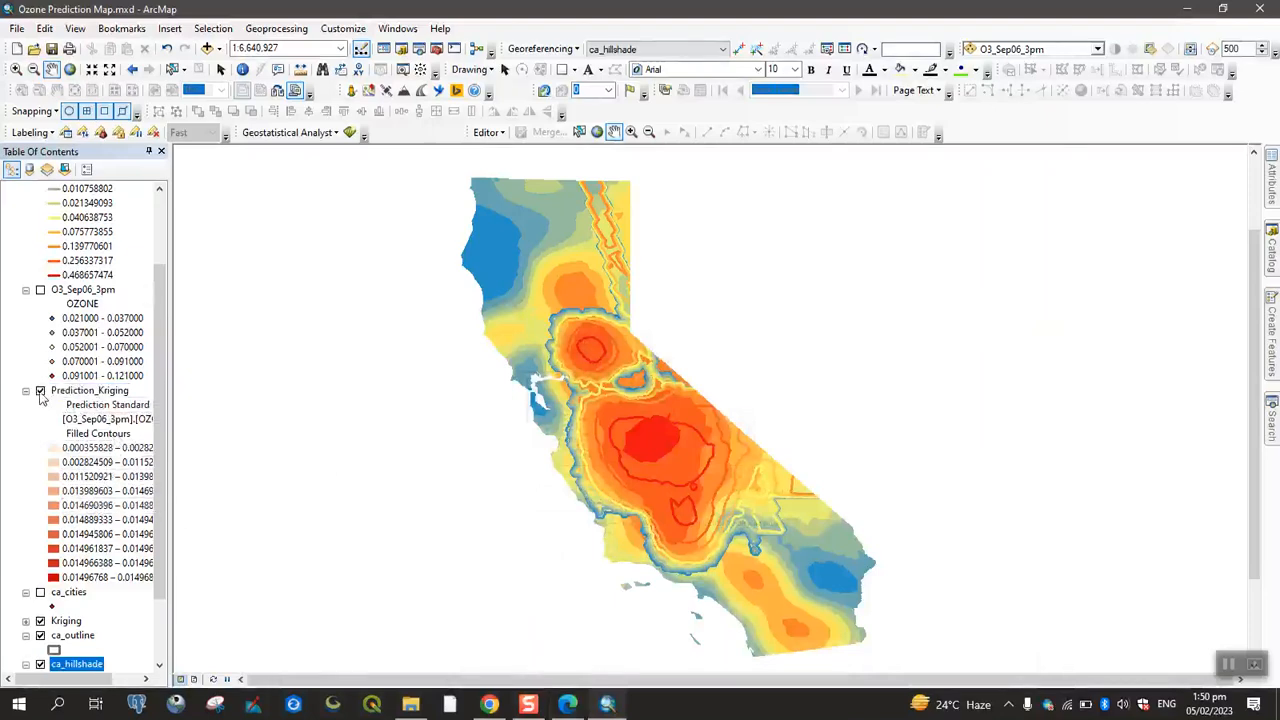
scroll(86, 400, up, 2)
scroll(88, 440, down, 5)
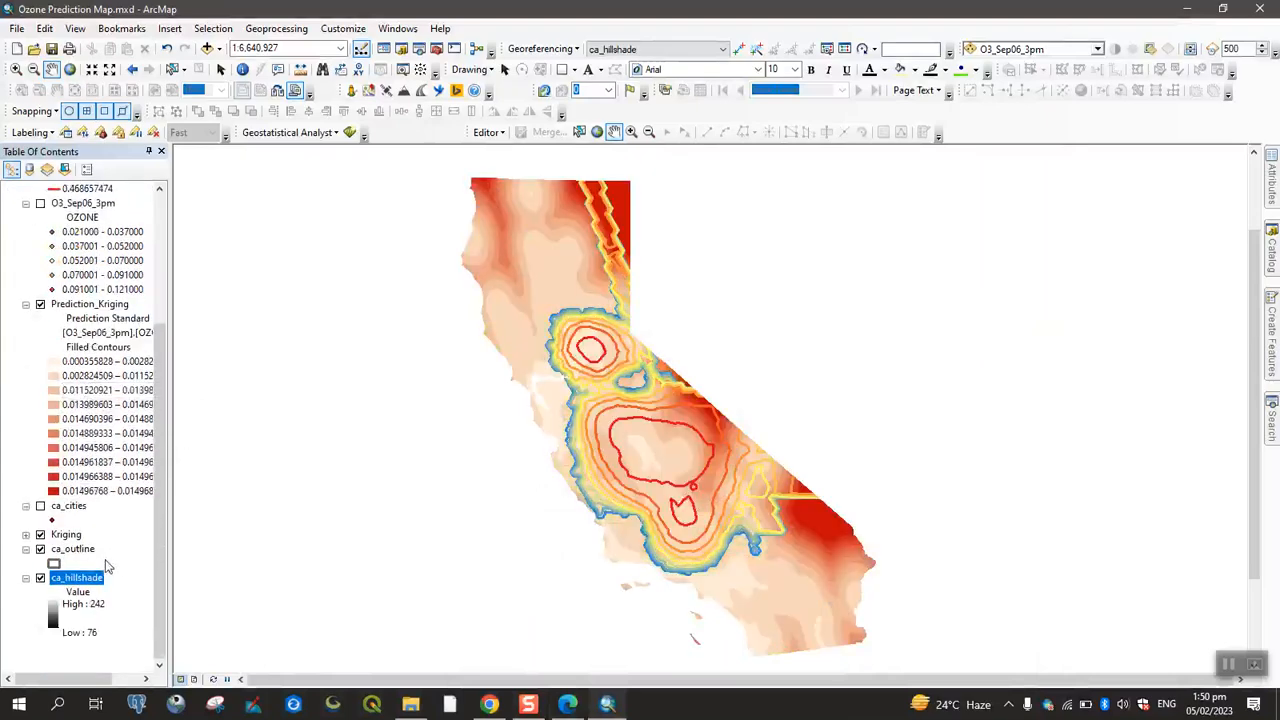
Step: Following the tutorial, set the Kriging layer's display transparency to 30% and accept the layer properties
click(26, 535)
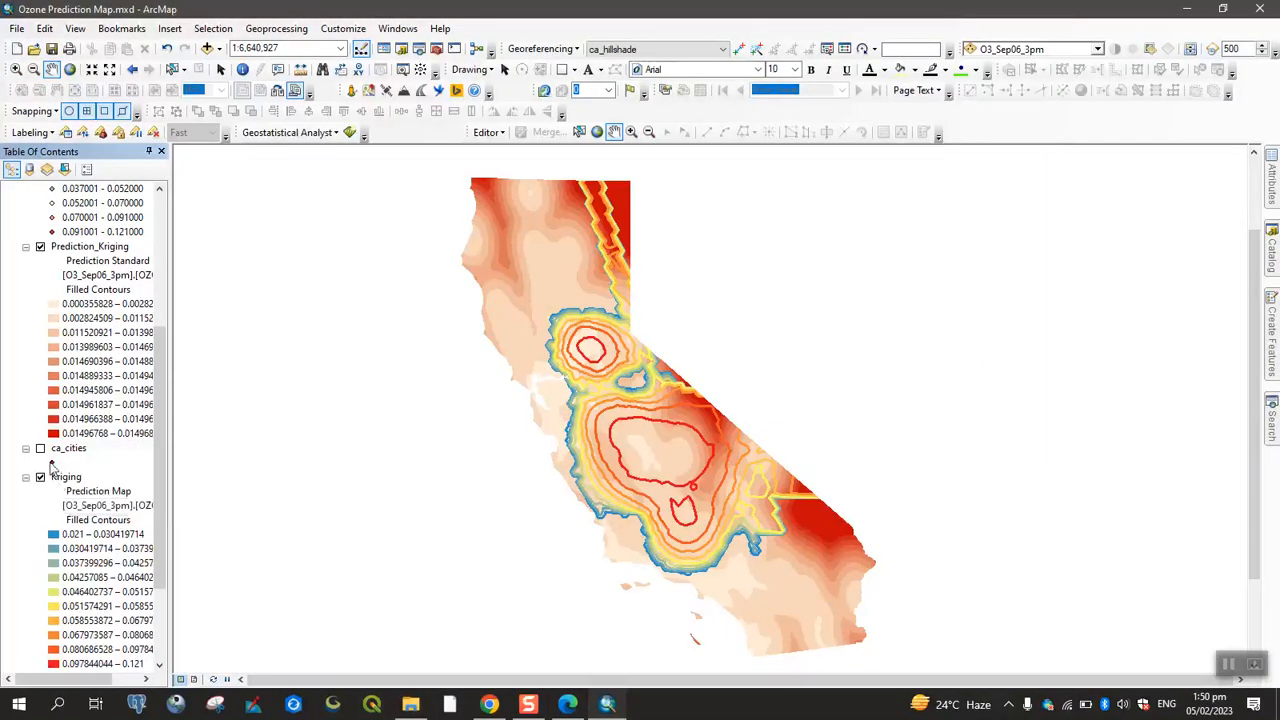
click(66, 478)
right_click(66, 478)
click(115, 463)
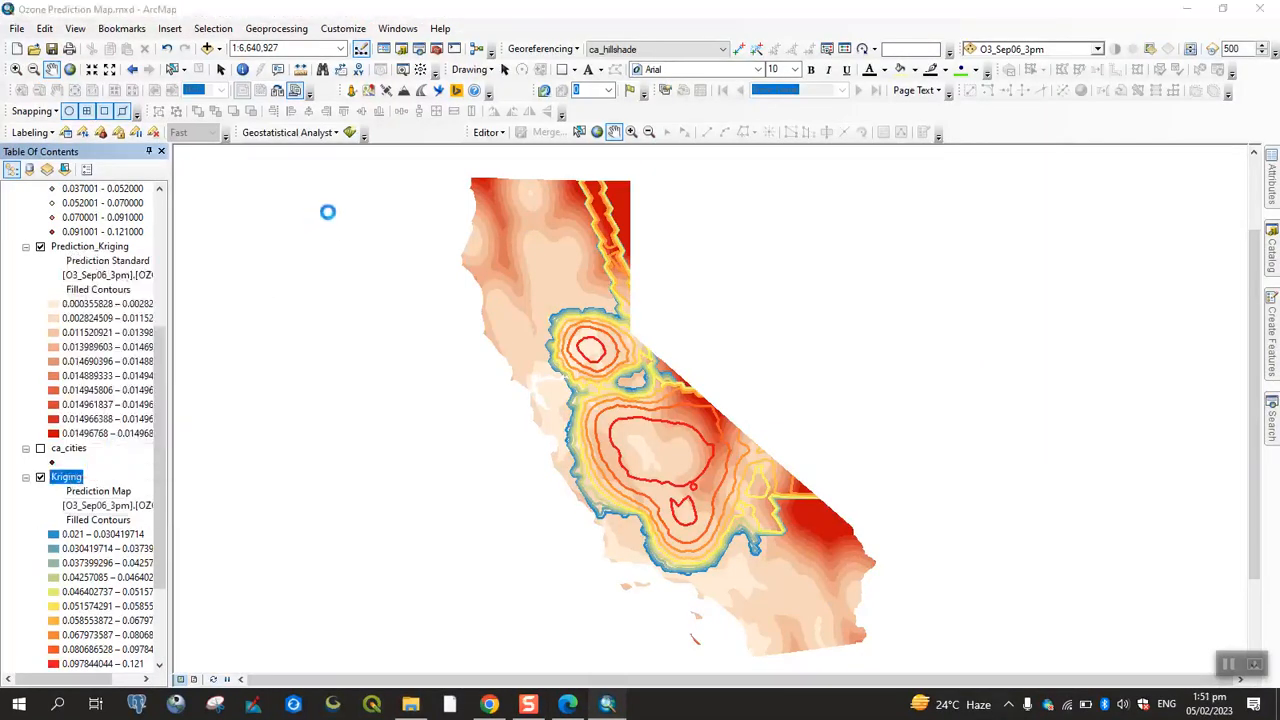
click(521, 184)
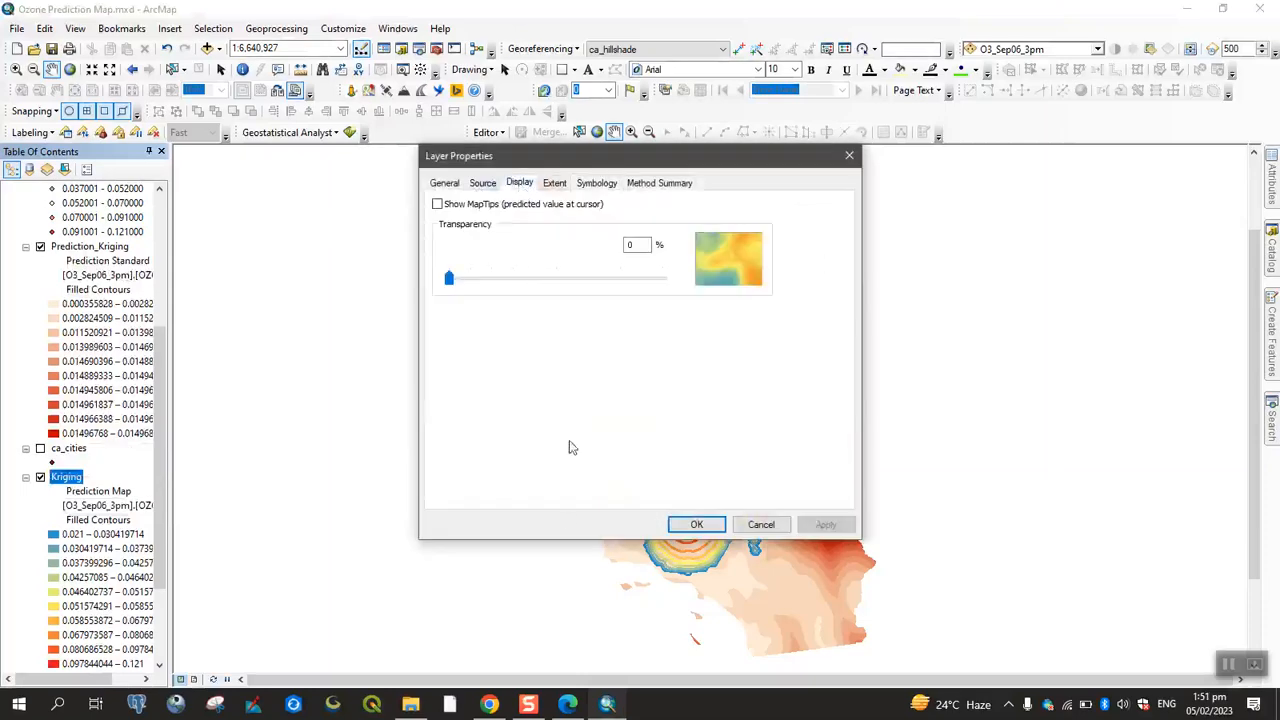
click(566, 703)
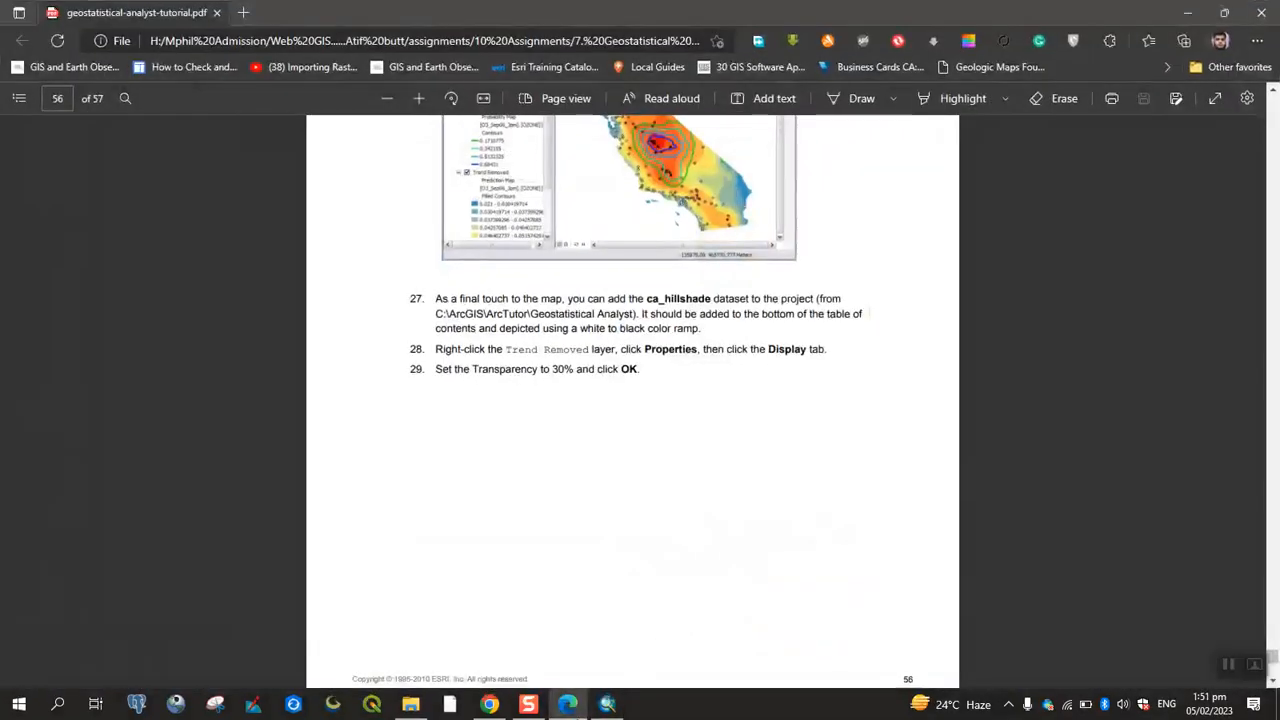
click(568, 703)
drag(632, 244, 605, 238)
text(30)
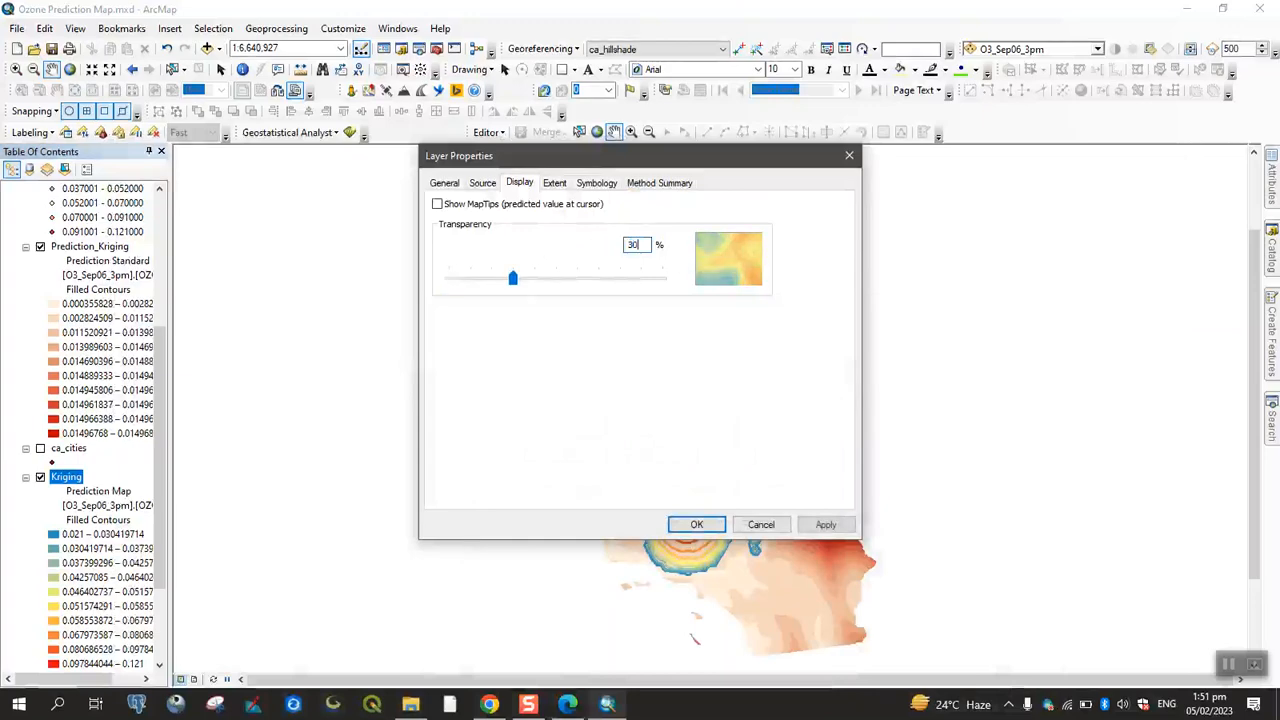
click(826, 524)
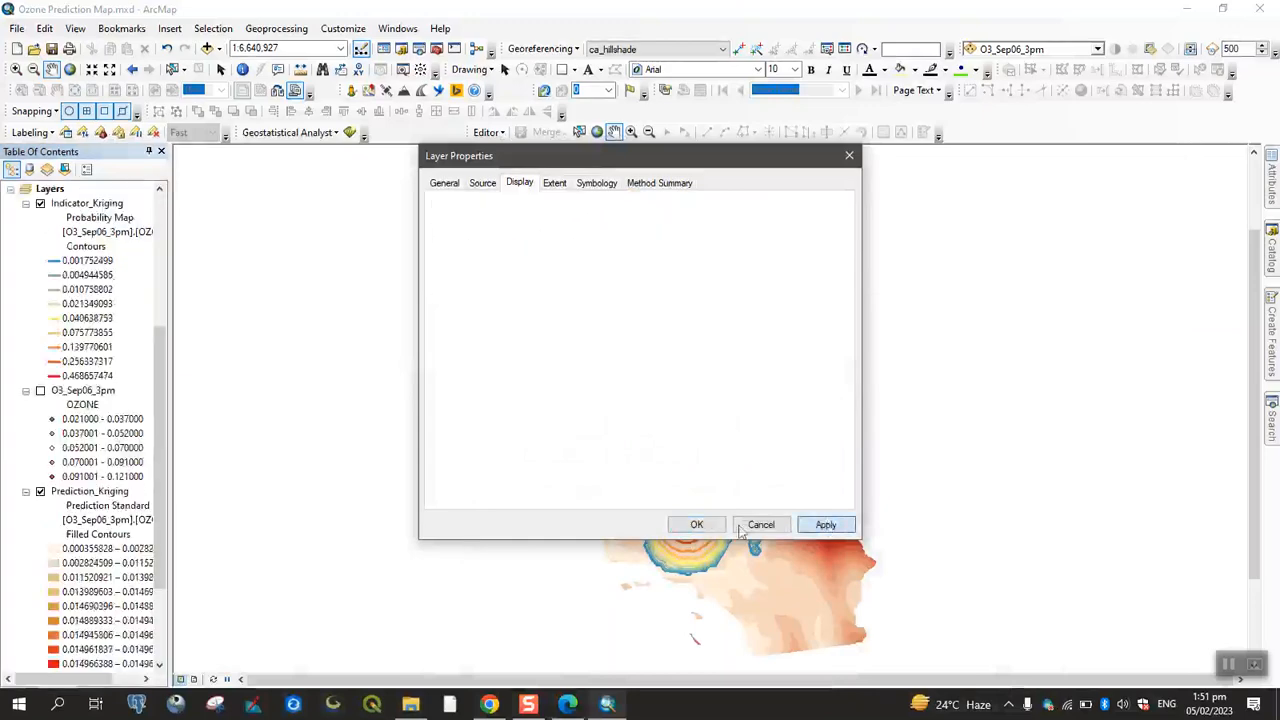
click(697, 525)
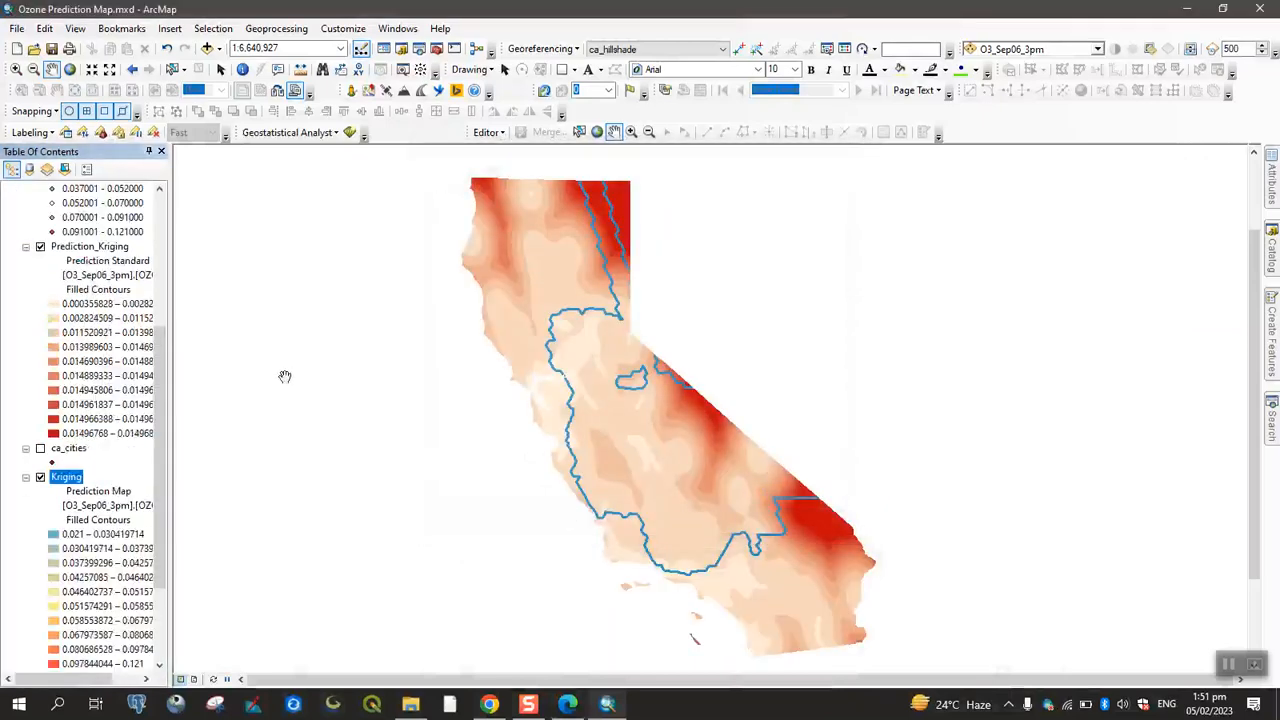
Step: Hide the Prediction_Kriging layer and inspect the hillshade relief through the Kriging layer in central and southern California
scroll(115, 381, up, 4)
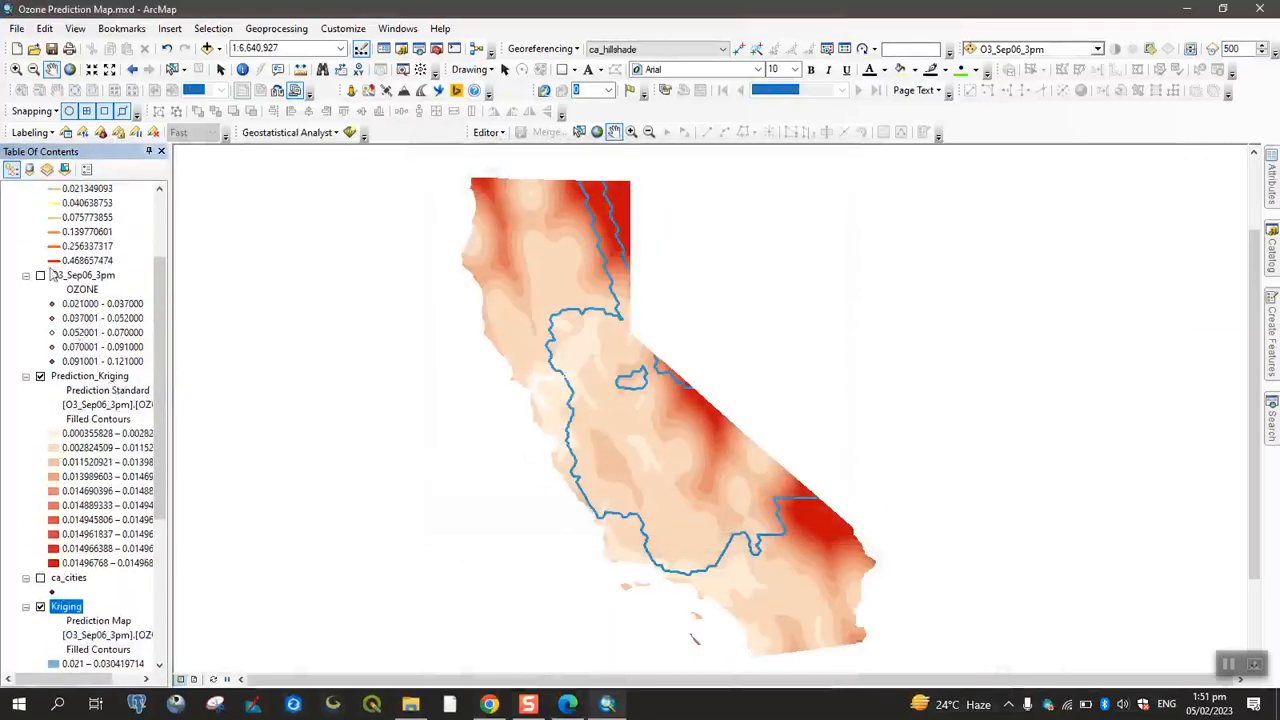
click(40, 420)
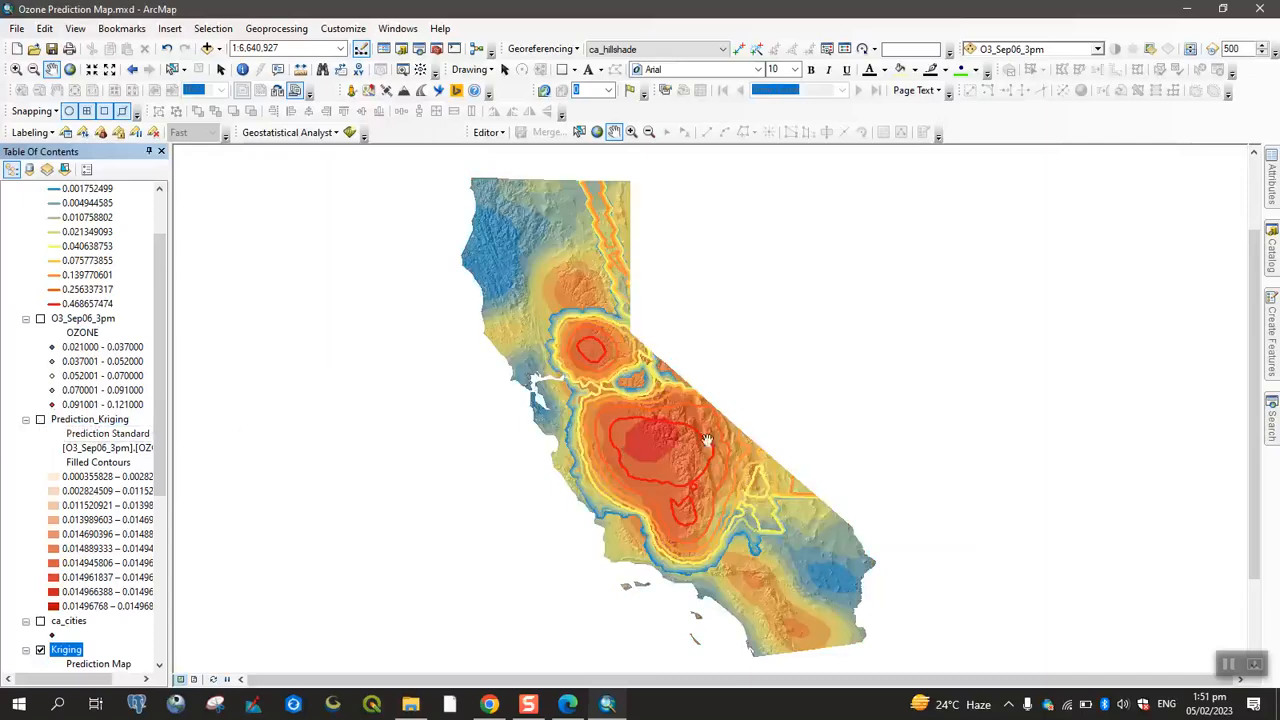
scroll(590, 289, up, 1)
scroll(590, 289, down, 3)
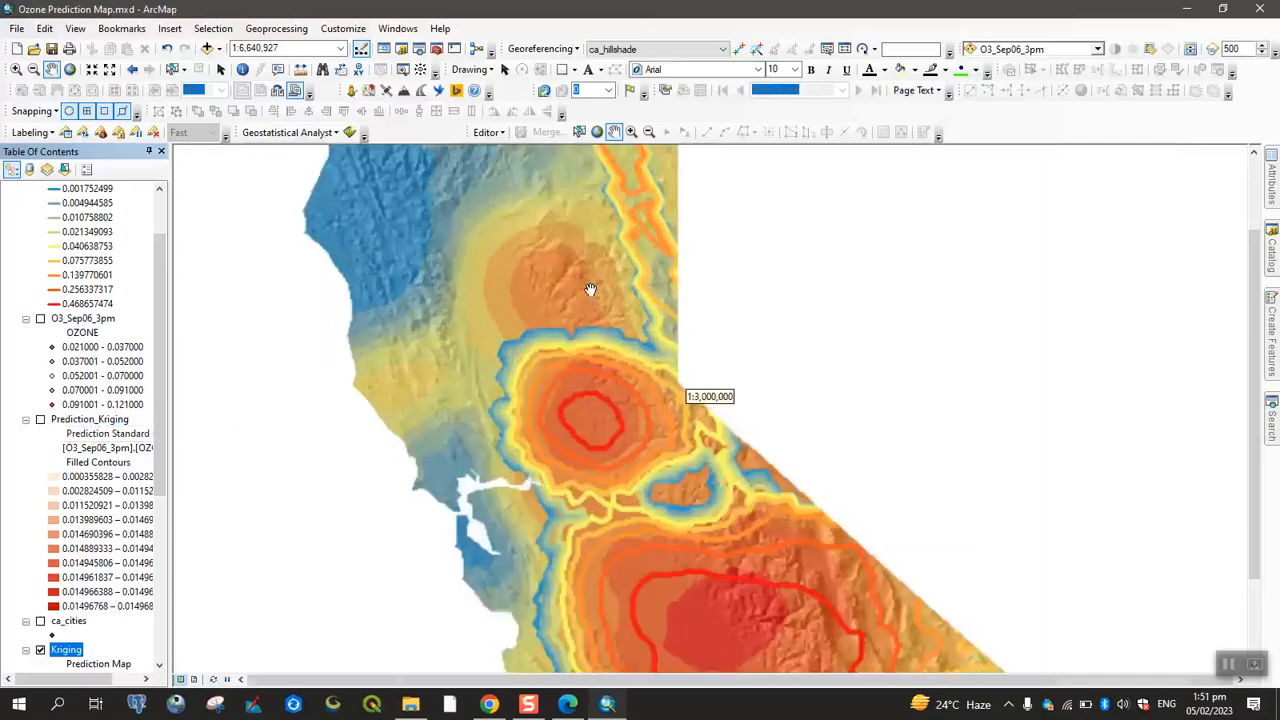
drag(696, 508, 559, 247)
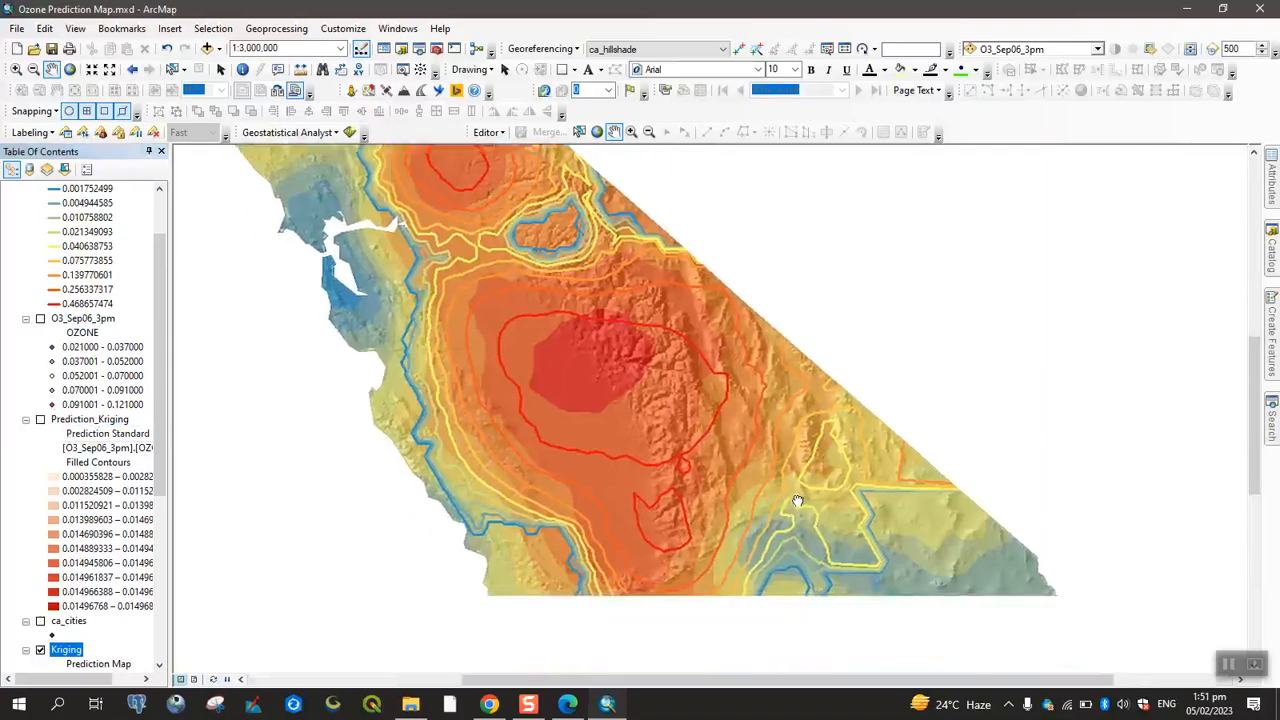
scroll(797, 501, up, 3)
Step: Read the tutorial's last step and closing summary, and save the map document
click(567, 704)
scroll(620, 530, down, 6)
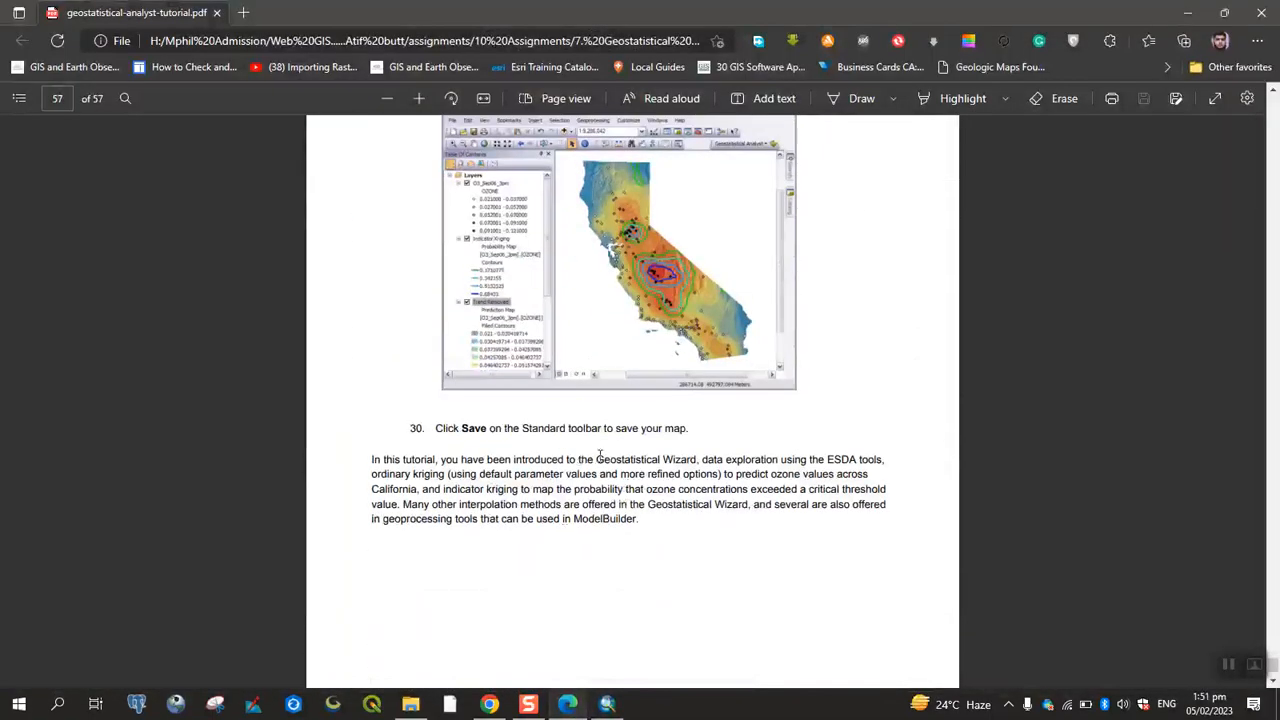
scroll(596, 455, down, 2)
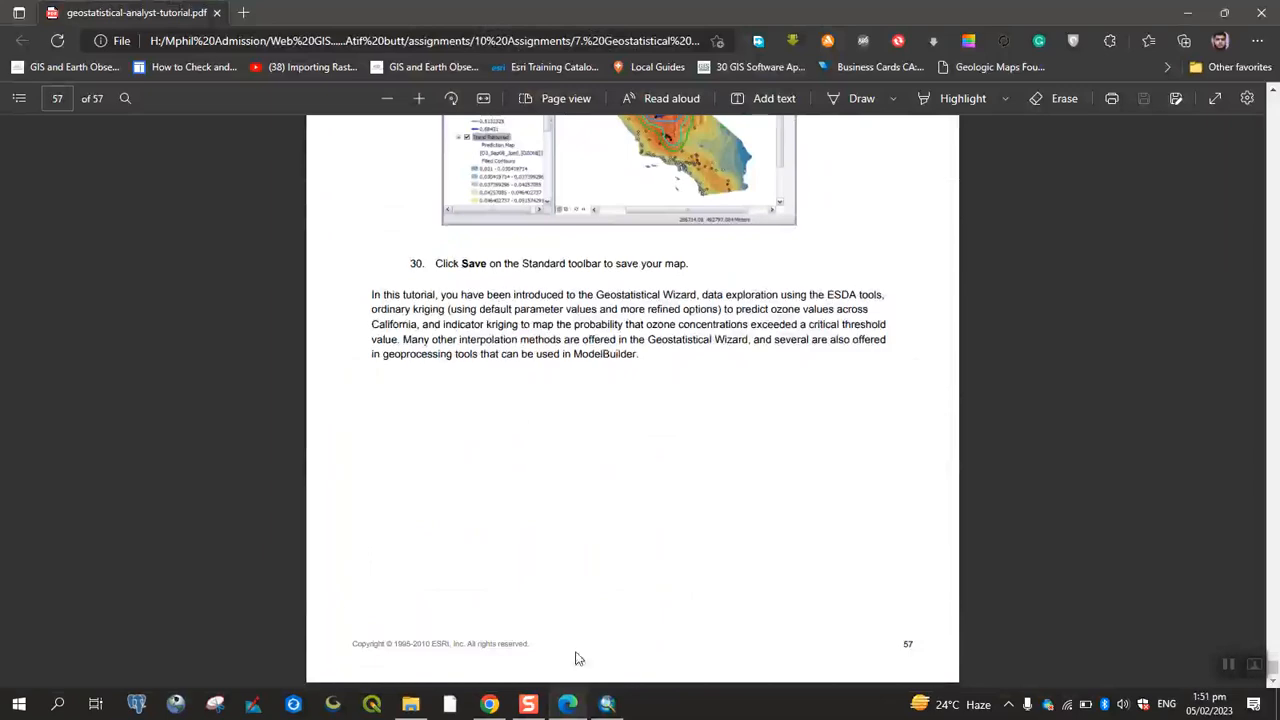
click(607, 703)
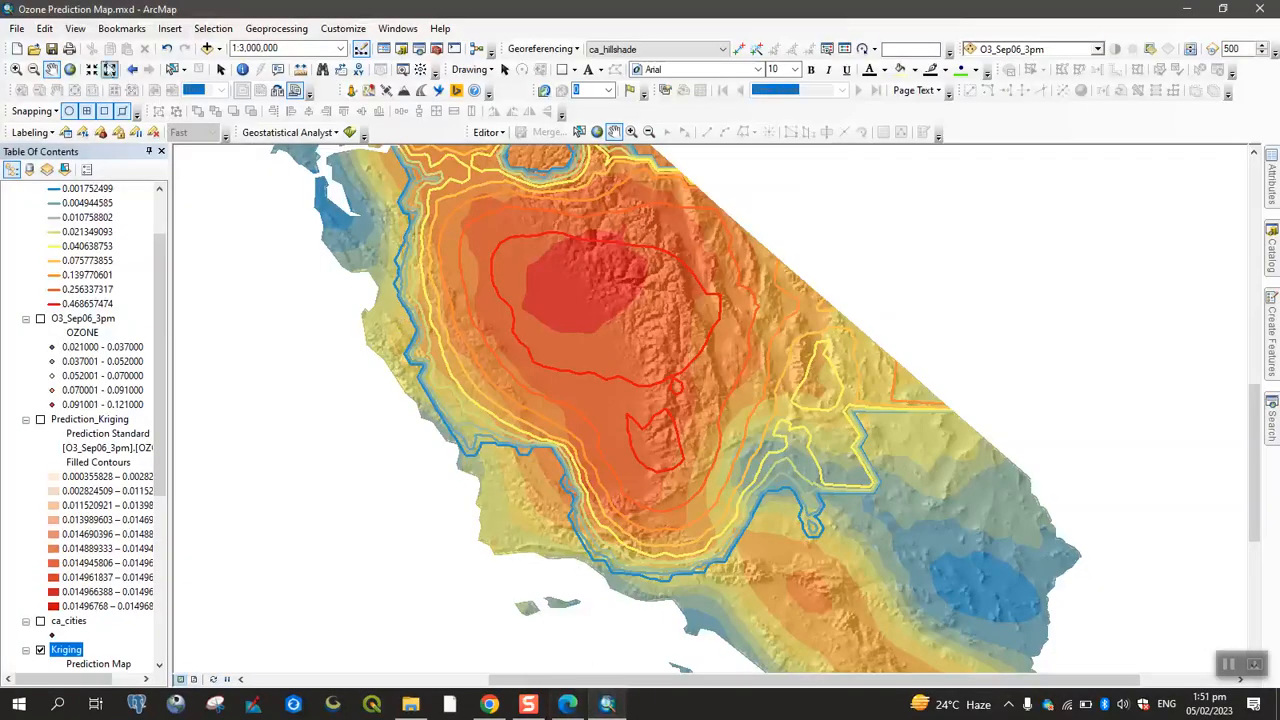
click(51, 48)
Step: Return to the tutorial's last pages, then bring all of California into view and turn on the O3_Sep06_3pm points
click(567, 703)
scroll(649, 550, up, 3)
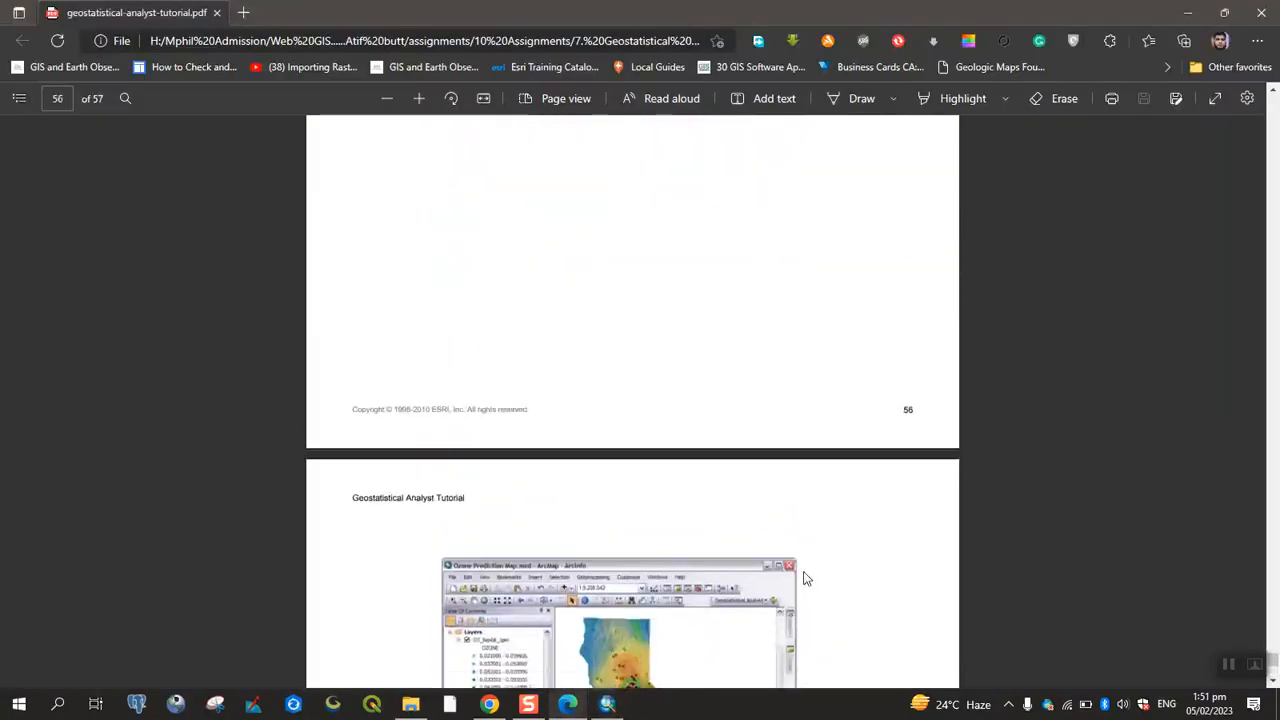
click(607, 703)
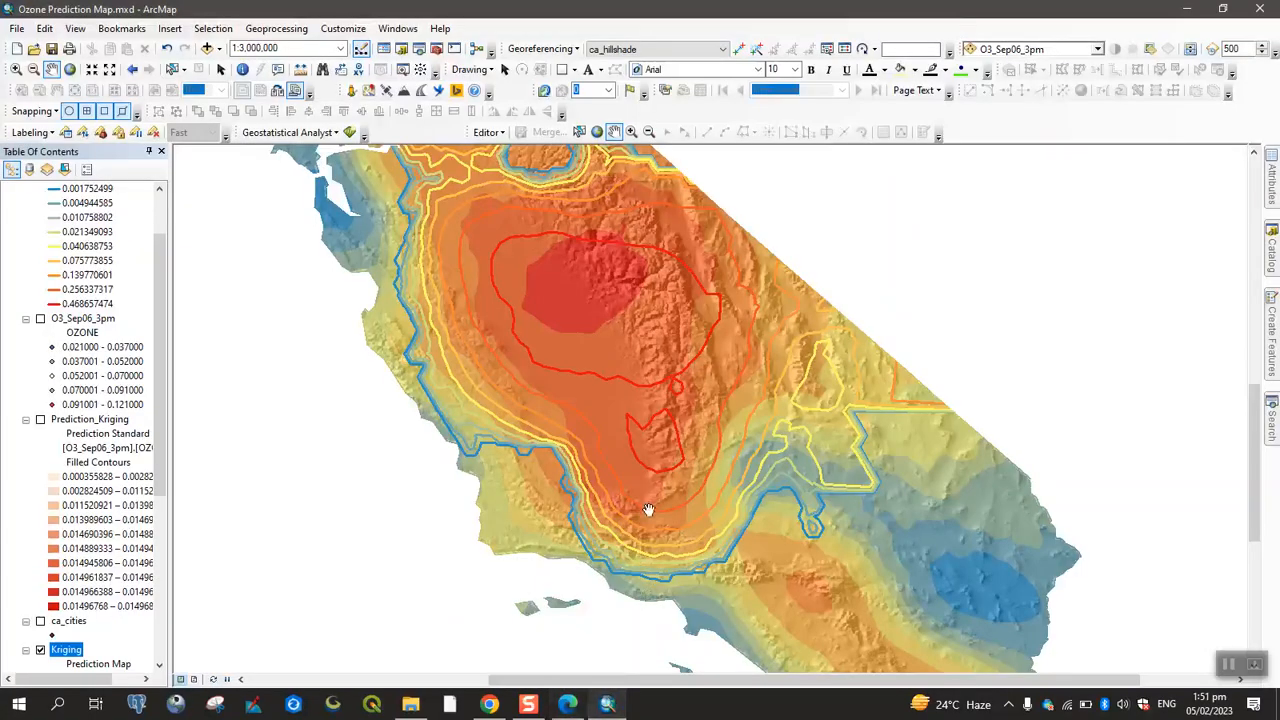
scroll(651, 509, up, 4)
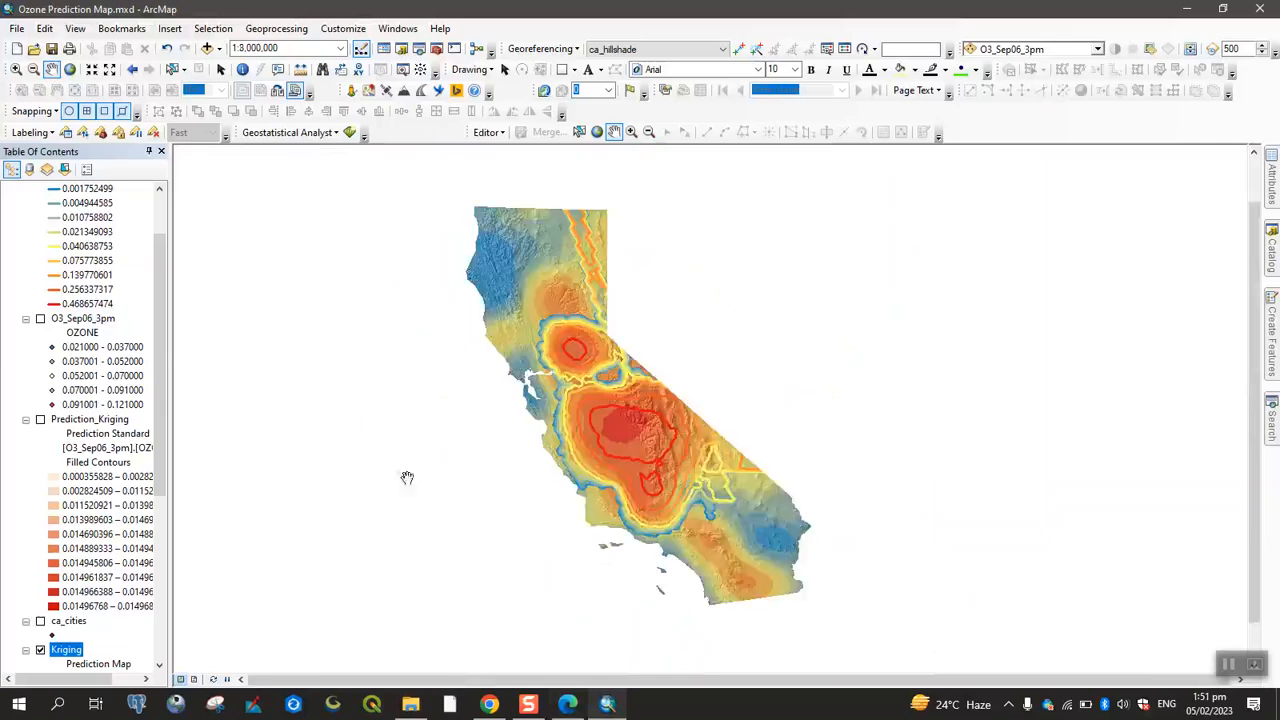
click(40, 318)
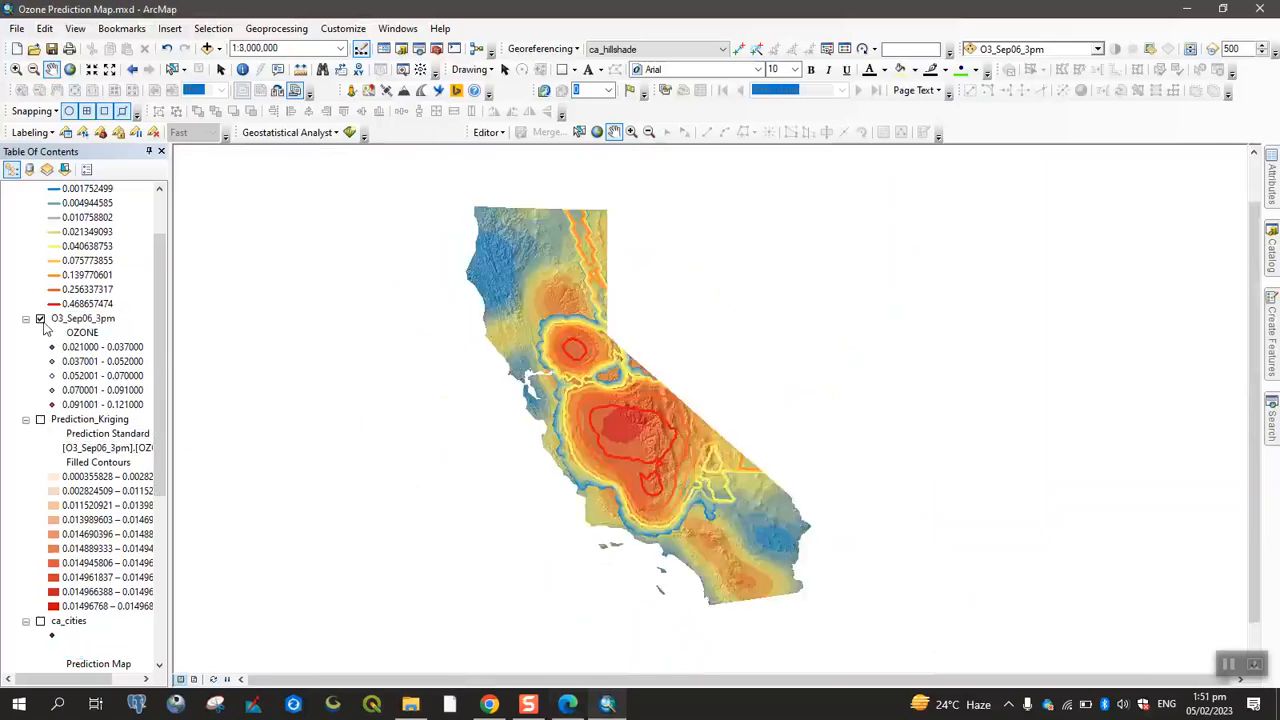